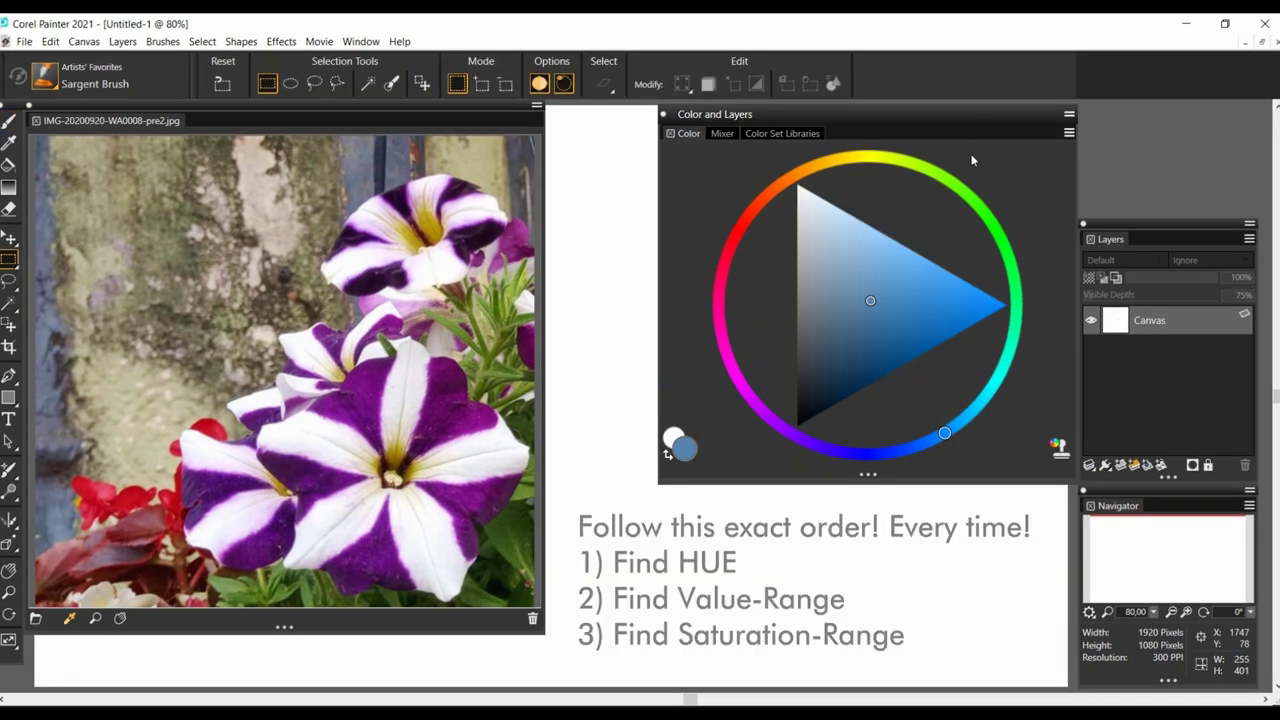
# - Choose a yellow hue with a light, low-saturation value and paint a test swatch of it beside the reference photo
pyautogui.click(874, 157)
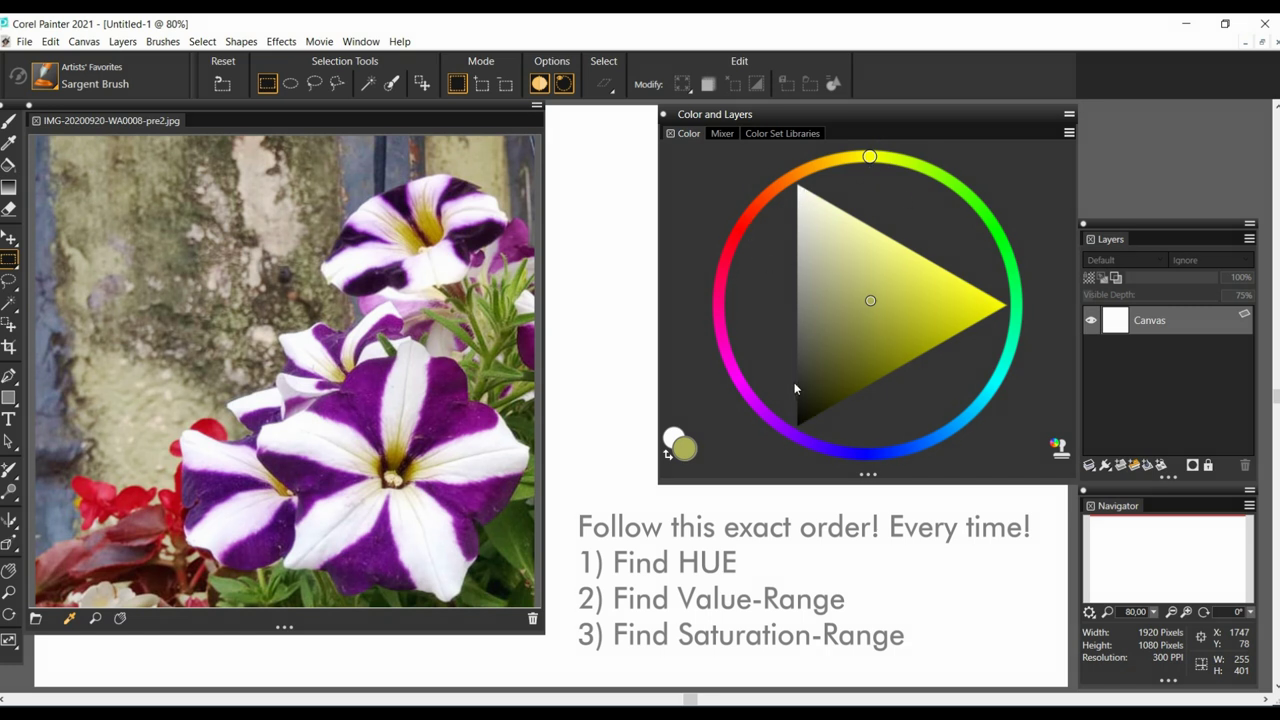
pyautogui.click(809, 248)
pyautogui.click(819, 253)
pyautogui.click(10, 120)
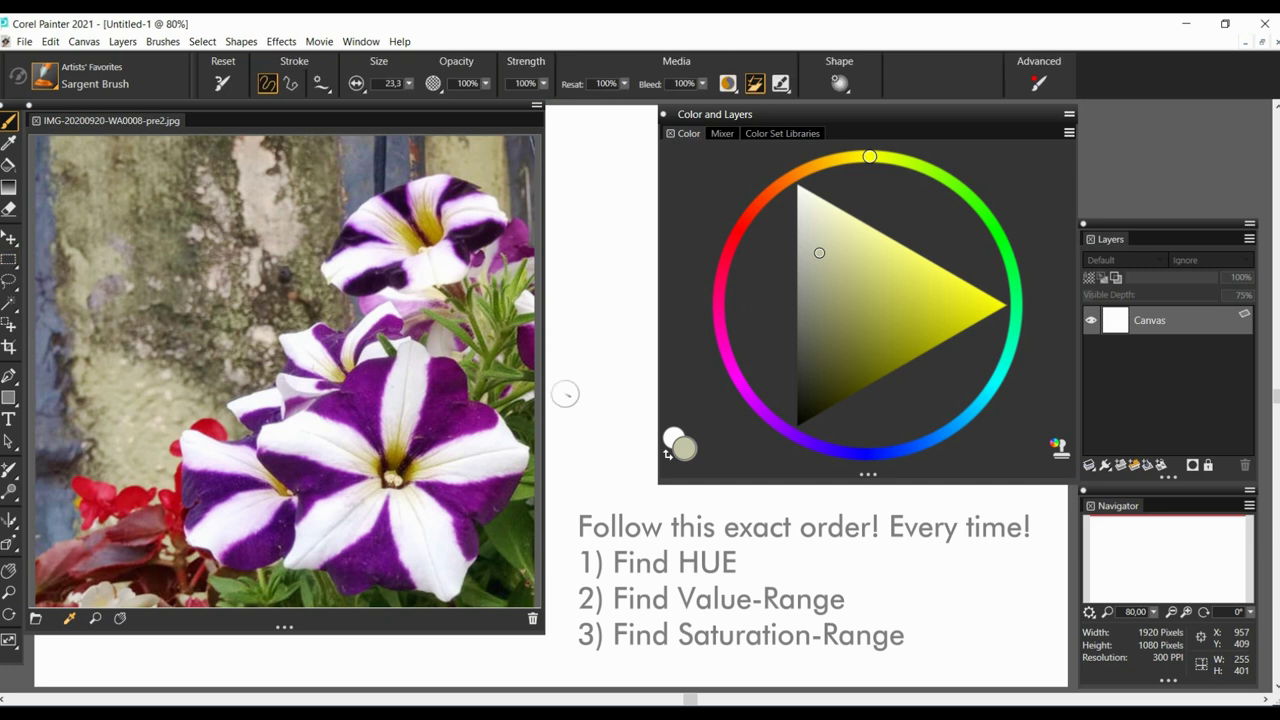
pyautogui.moveTo(568, 370)
pyautogui.mouseDown()
pyautogui.moveTo(576, 480)
pyautogui.moveTo(628, 481)
pyautogui.moveTo(649, 437)
pyautogui.moveTo(619, 458)
pyautogui.moveTo(591, 391)
pyautogui.mouseUp()
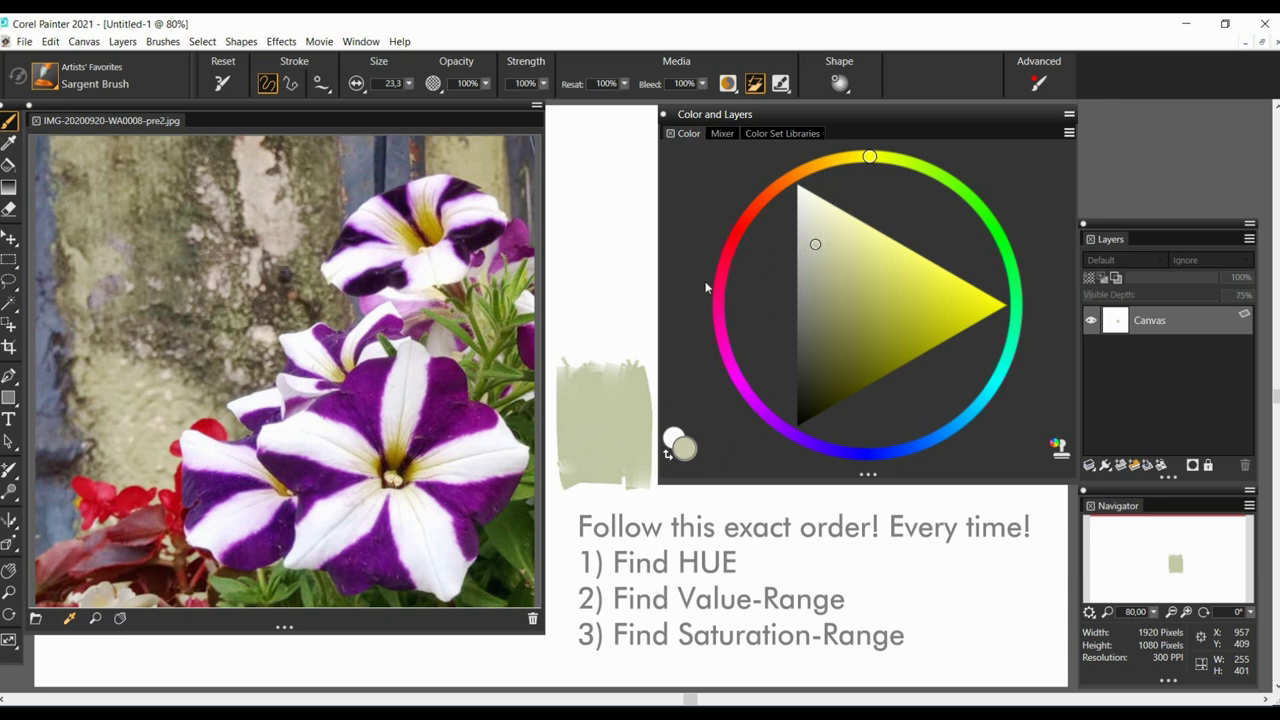
pyautogui.moveTo(572, 391)
pyautogui.mouseDown()
pyautogui.moveTo(566, 366)
pyautogui.moveTo(632, 382)
pyautogui.mouseUp()
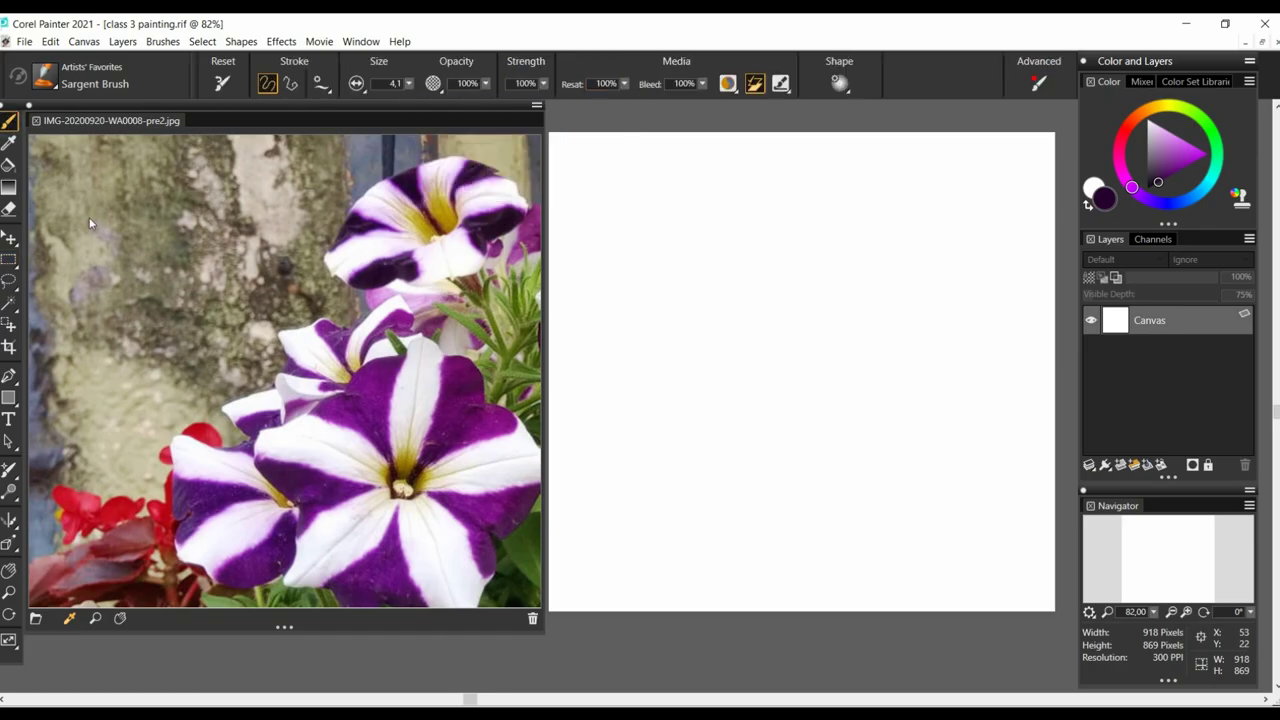
# - Pick a light muted yellow, set the brush size to 27.3 and block in the upper part of the blank canvas
pyautogui.click(1173, 105)
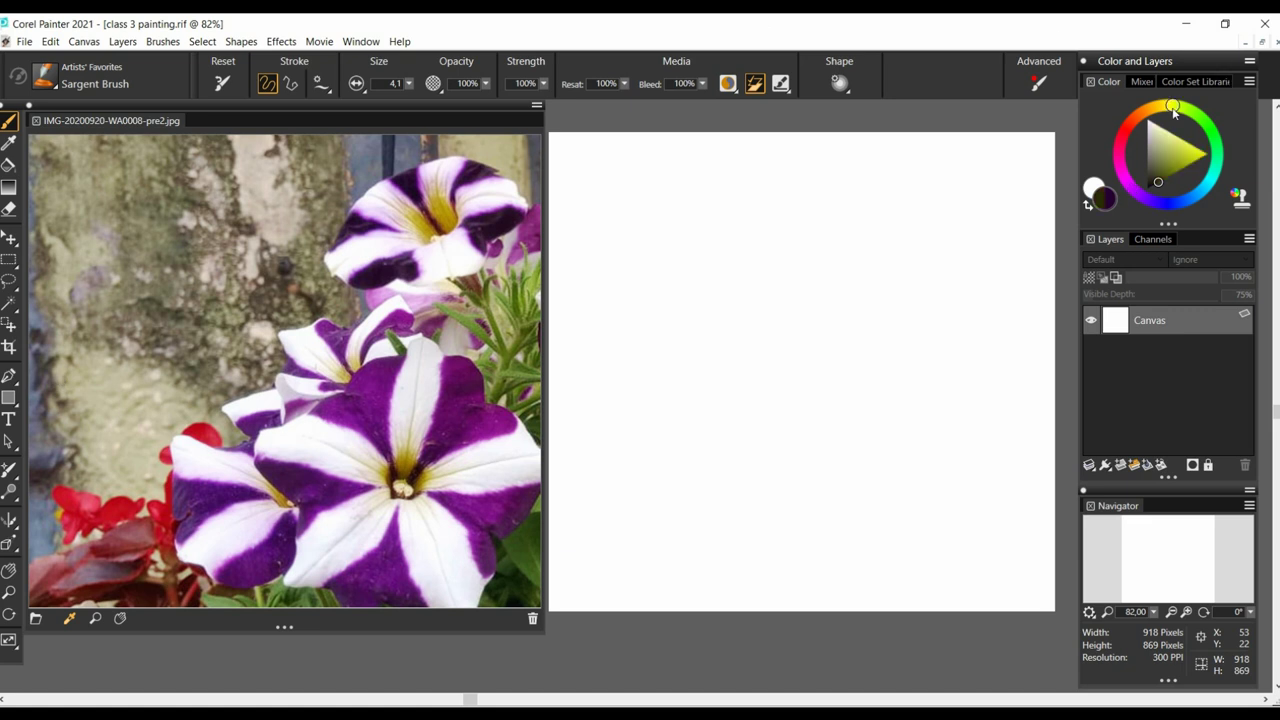
pyautogui.click(1156, 147)
pyautogui.click(1168, 106)
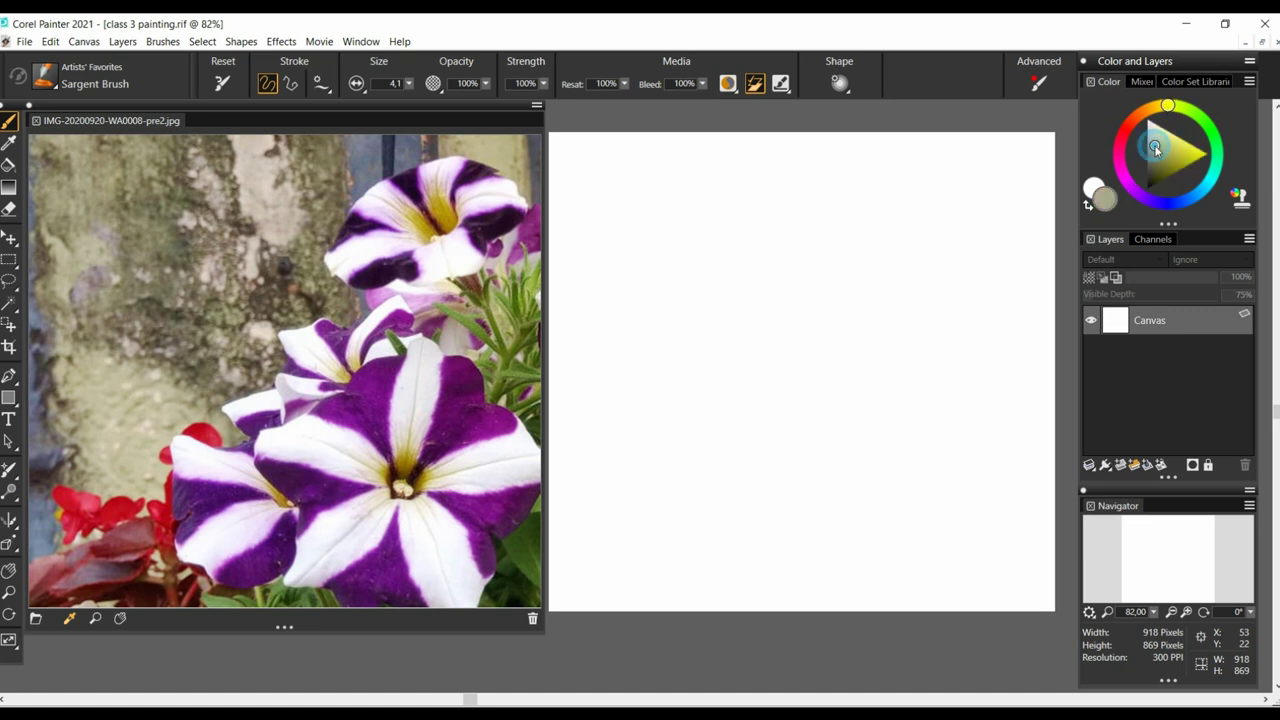
pyautogui.click(1154, 143)
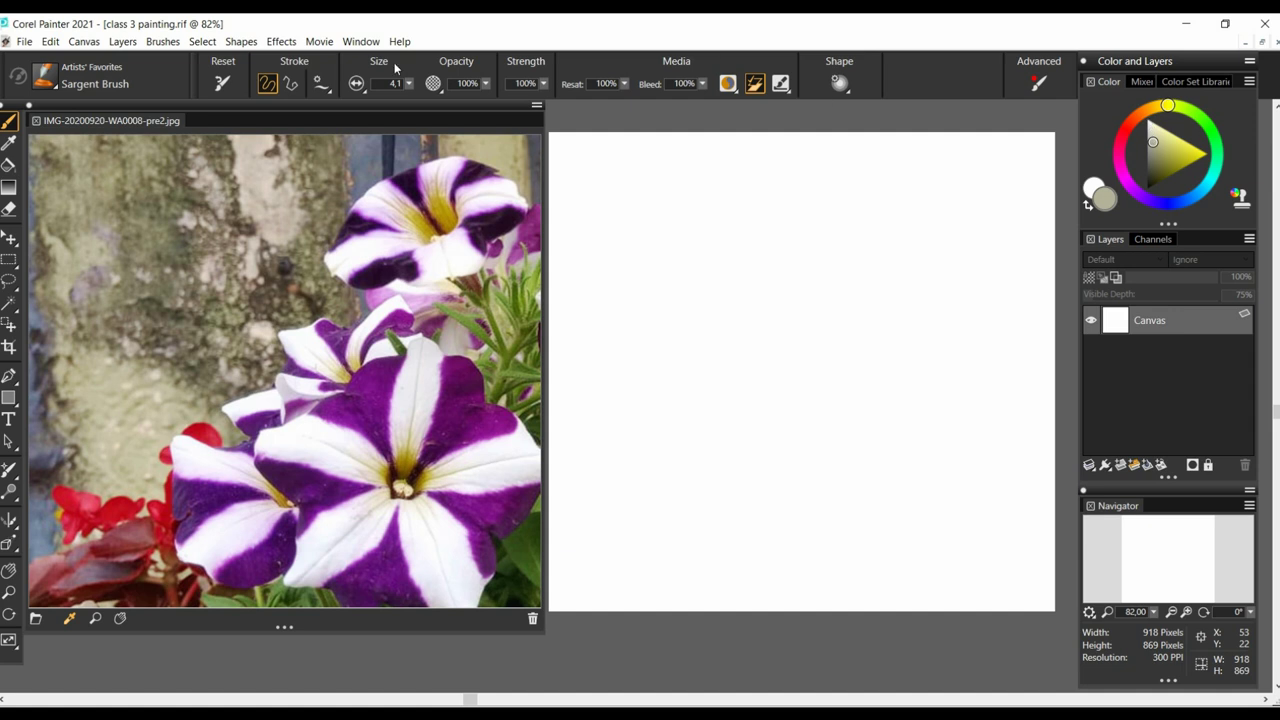
pyautogui.moveTo(409, 84); pyautogui.dragTo(436, 95)
pyautogui.moveTo(580, 180)
pyautogui.mouseDown()
pyautogui.moveTo(580, 101)
pyautogui.moveTo(684, 140)
pyautogui.mouseUp()
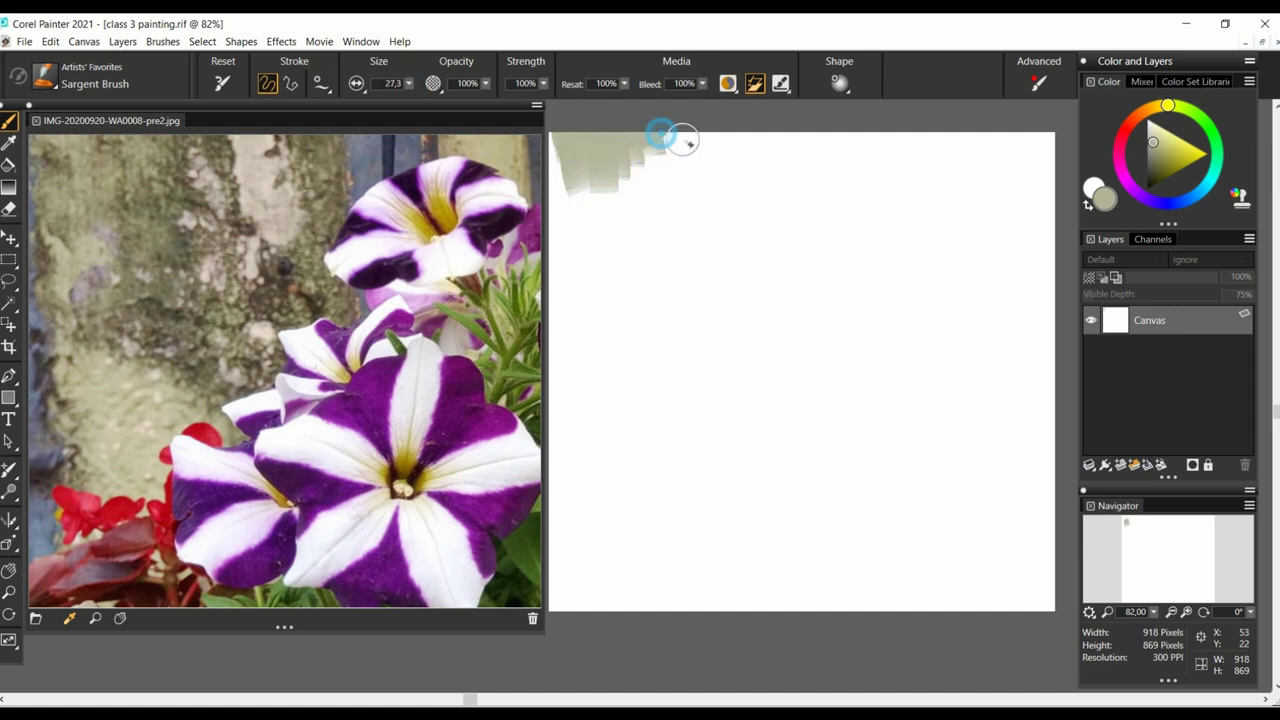
pyautogui.click(1155, 141)
pyautogui.moveTo(570, 205)
pyautogui.mouseDown()
pyautogui.moveTo(714, 137)
pyautogui.moveTo(810, 155)
pyautogui.mouseUp()
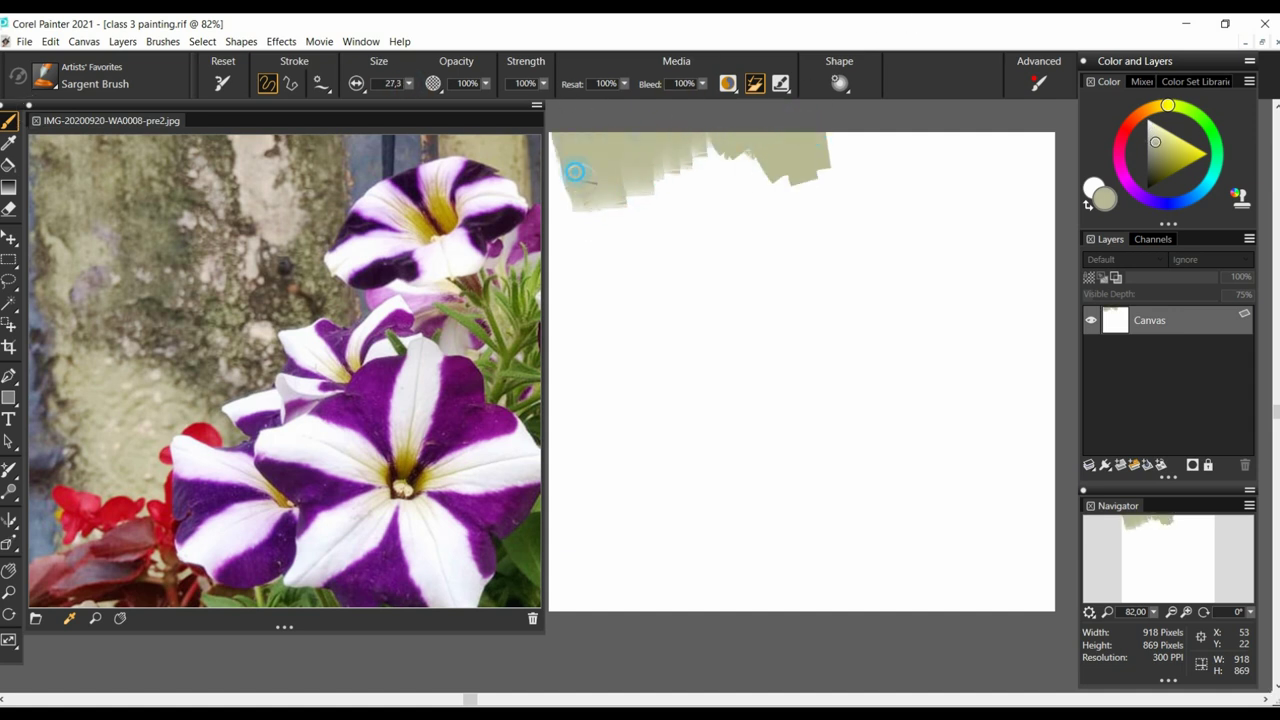
pyautogui.moveTo(575, 172); pyautogui.dragTo(624, 189)
# - Enlarge the brush to 42.9 and fill the wall background with light greyish yellow, leaving the lower-right flower area white
pyautogui.moveTo(409, 84); pyautogui.dragTo(439, 95)
pyautogui.moveTo(645, 240)
pyautogui.mouseDown()
pyautogui.moveTo(686, 149)
pyautogui.moveTo(640, 274)
pyautogui.moveTo(600, 285)
pyautogui.moveTo(626, 247)
pyautogui.moveTo(577, 189)
pyautogui.moveTo(737, 197)
pyautogui.moveTo(589, 346)
pyautogui.moveTo(565, 300)
pyautogui.moveTo(586, 451)
pyautogui.moveTo(660, 440)
pyautogui.moveTo(650, 598)
pyautogui.moveTo(805, 500)
pyautogui.moveTo(848, 488)
pyautogui.mouseUp()
pyautogui.click(1155, 140)
pyautogui.moveTo(716, 245)
pyautogui.mouseDown()
pyautogui.moveTo(621, 386)
pyautogui.moveTo(595, 384)
pyautogui.moveTo(703, 450)
pyautogui.moveTo(602, 501)
pyautogui.moveTo(642, 564)
pyautogui.moveTo(827, 462)
pyautogui.moveTo(628, 367)
pyautogui.moveTo(756, 329)
pyautogui.moveTo(590, 204)
pyautogui.moveTo(632, 271)
pyautogui.moveTo(723, 160)
pyautogui.moveTo(769, 170)
pyautogui.moveTo(758, 249)
pyautogui.moveTo(857, 163)
pyautogui.moveTo(904, 151)
pyautogui.moveTo(958, 191)
pyautogui.moveTo(874, 231)
pyautogui.moveTo(864, 285)
pyautogui.moveTo(1052, 224)
pyautogui.moveTo(1055, 265)
pyautogui.moveTo(1002, 400)
pyautogui.moveTo(1066, 353)
pyautogui.moveTo(805, 279)
pyautogui.moveTo(769, 369)
pyautogui.moveTo(798, 387)
pyautogui.moveTo(891, 376)
pyautogui.moveTo(806, 515)
pyautogui.moveTo(660, 580)
pyautogui.moveTo(765, 575)
pyautogui.mouseUp()
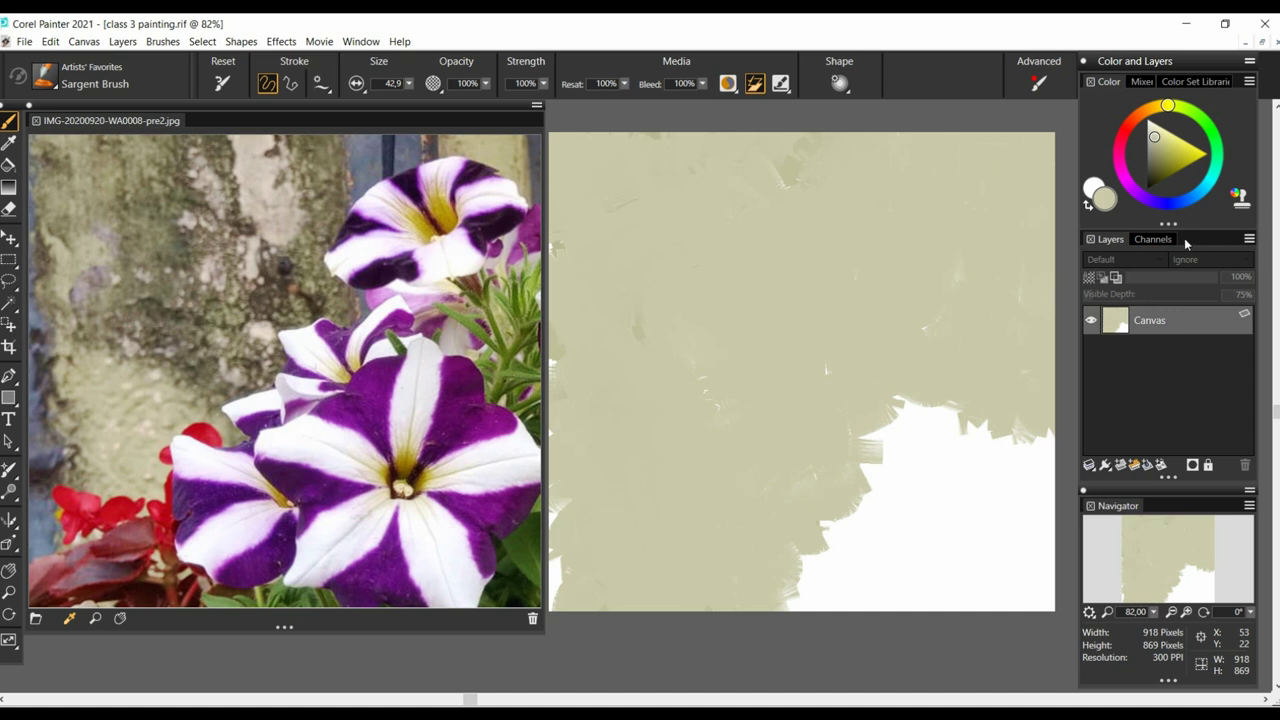
# - Add a new layer and paint a muted blue vertical strip along the painting's left edge with a brush size of about 21
pyautogui.click(1119, 466)
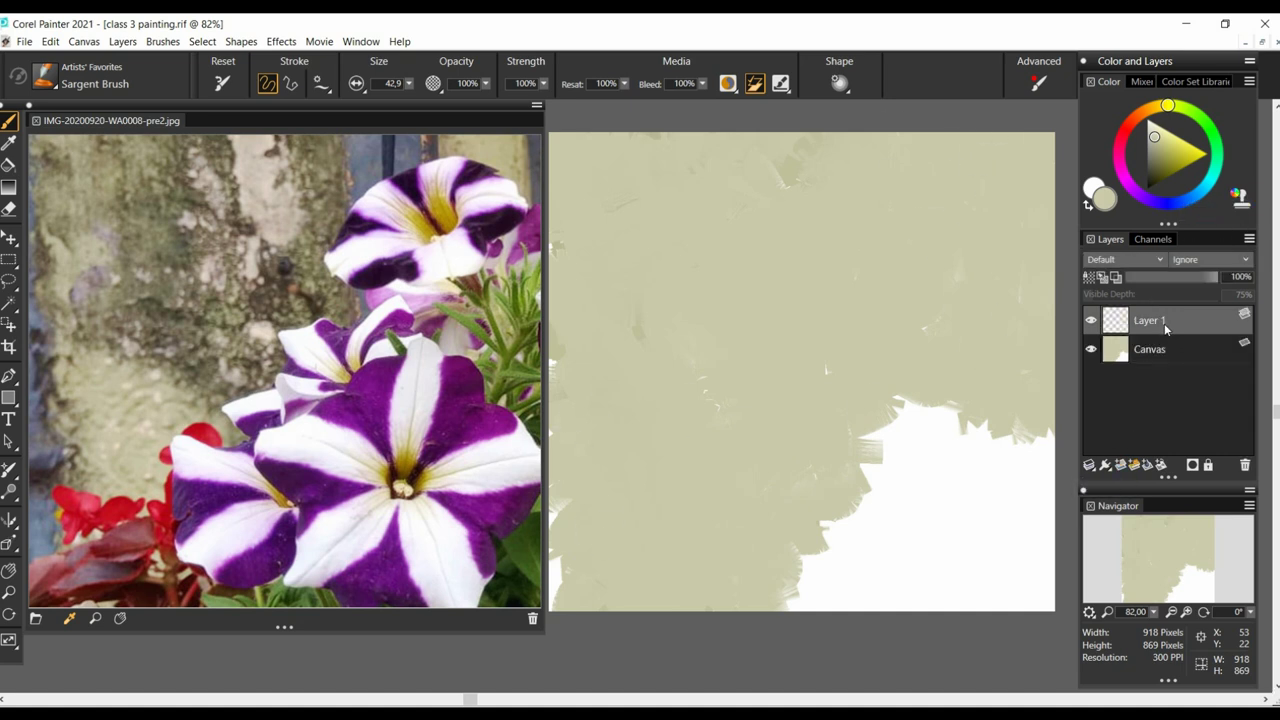
pyautogui.click(1188, 207)
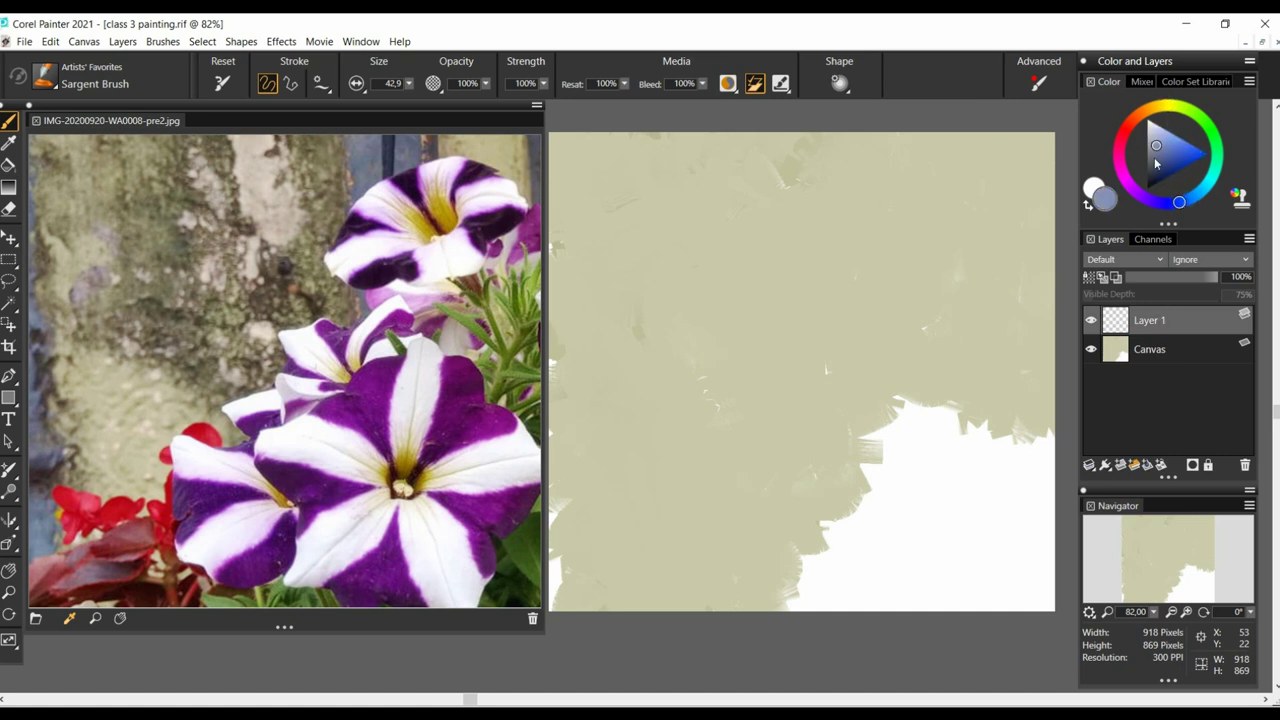
pyautogui.click(1158, 146)
pyautogui.press('[')
pyautogui.moveTo(555, 357); pyautogui.dragTo(551, 194)
pyautogui.moveTo(409, 84); pyautogui.dragTo(402, 86)
pyautogui.click(549, 170)
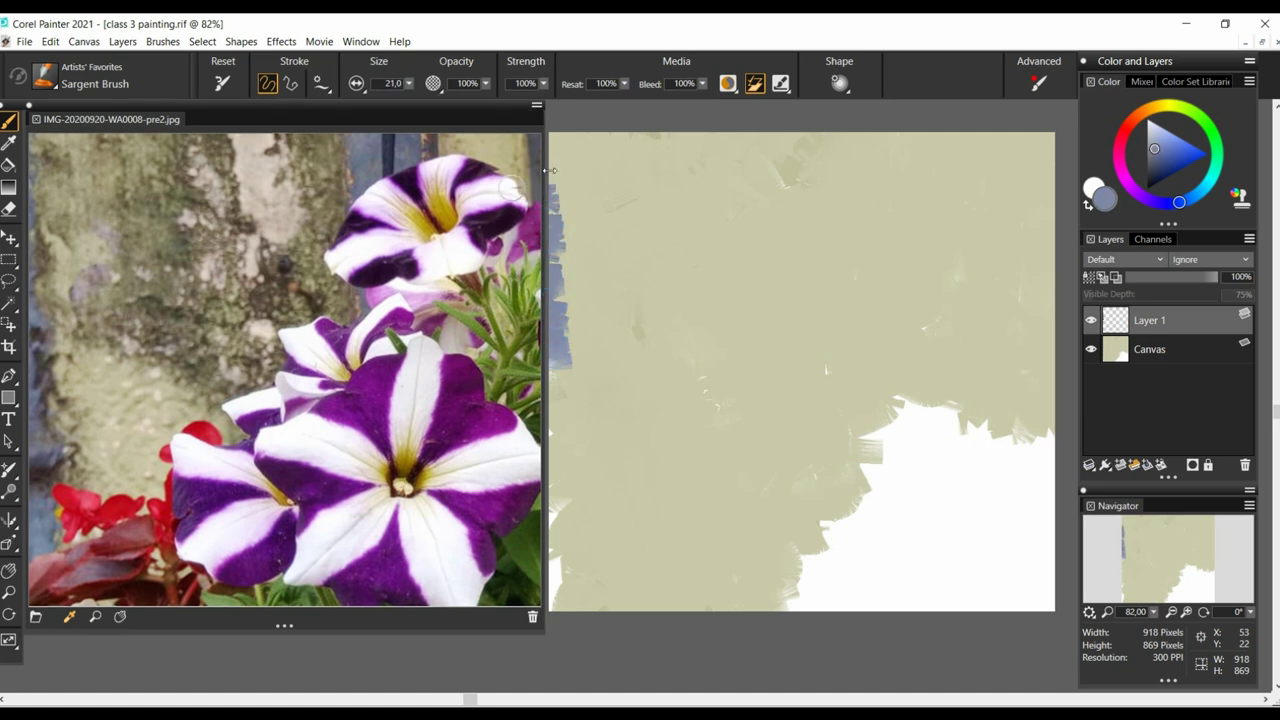
pyautogui.press('[')
pyautogui.press('[')
pyautogui.moveTo(558, 376)
pyautogui.mouseDown()
pyautogui.moveTo(573, 510)
pyautogui.moveTo(577, 485)
pyautogui.moveTo(551, 509)
pyautogui.moveTo(562, 537)
pyautogui.moveTo(577, 516)
pyautogui.moveTo(568, 568)
pyautogui.mouseUp()
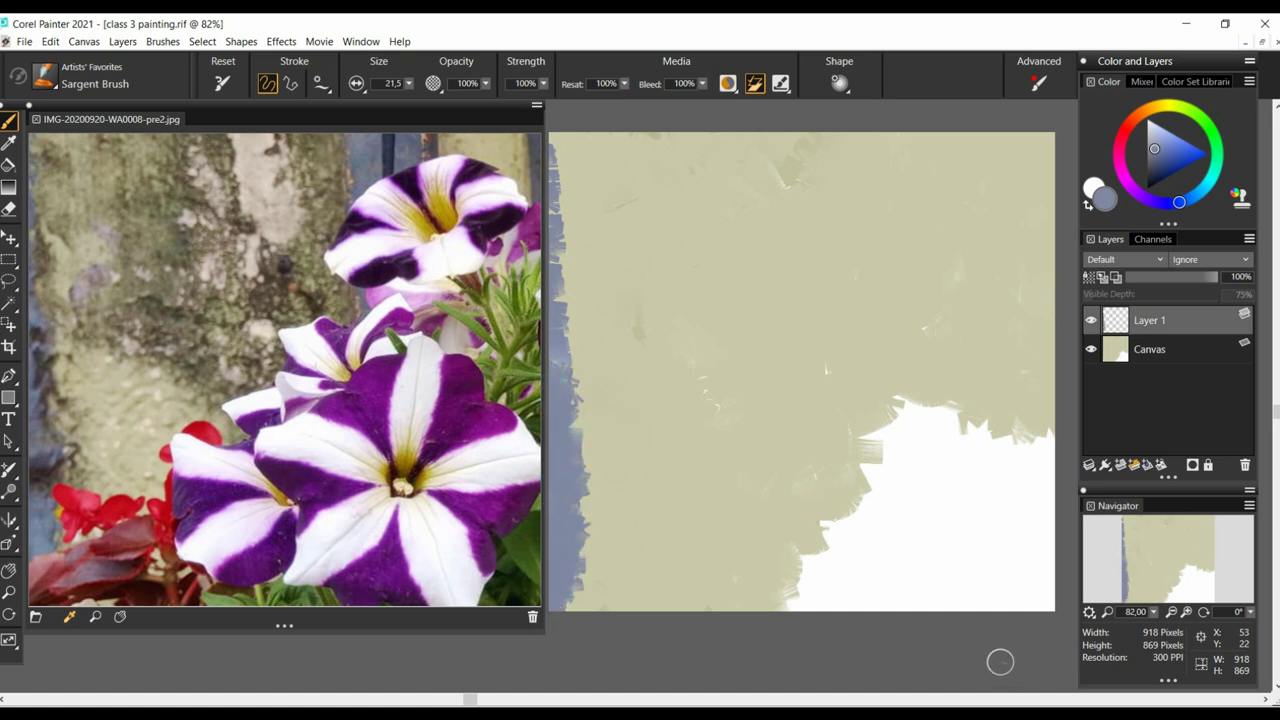
# - Paint a wide muted blue vertical band at the painting's upper right, reaching down to the white area, with brush size 22.1
pyautogui.press('[')
pyautogui.moveTo(937, 133); pyautogui.dragTo(938, 205)
pyautogui.moveTo(857, 129)
pyautogui.mouseDown()
pyautogui.moveTo(877, 200)
pyautogui.moveTo(923, 147)
pyautogui.moveTo(895, 200)
pyautogui.moveTo(929, 205)
pyautogui.mouseUp()
pyautogui.moveTo(815, 213)
pyautogui.mouseDown()
pyautogui.moveTo(860, 210)
pyautogui.moveTo(834, 143)
pyautogui.moveTo(886, 277)
pyautogui.moveTo(888, 348)
pyautogui.moveTo(920, 214)
pyautogui.moveTo(931, 271)
pyautogui.moveTo(900, 373)
pyautogui.mouseUp()
pyautogui.press('r')
pyautogui.press('Delete')
pyautogui.press('b')
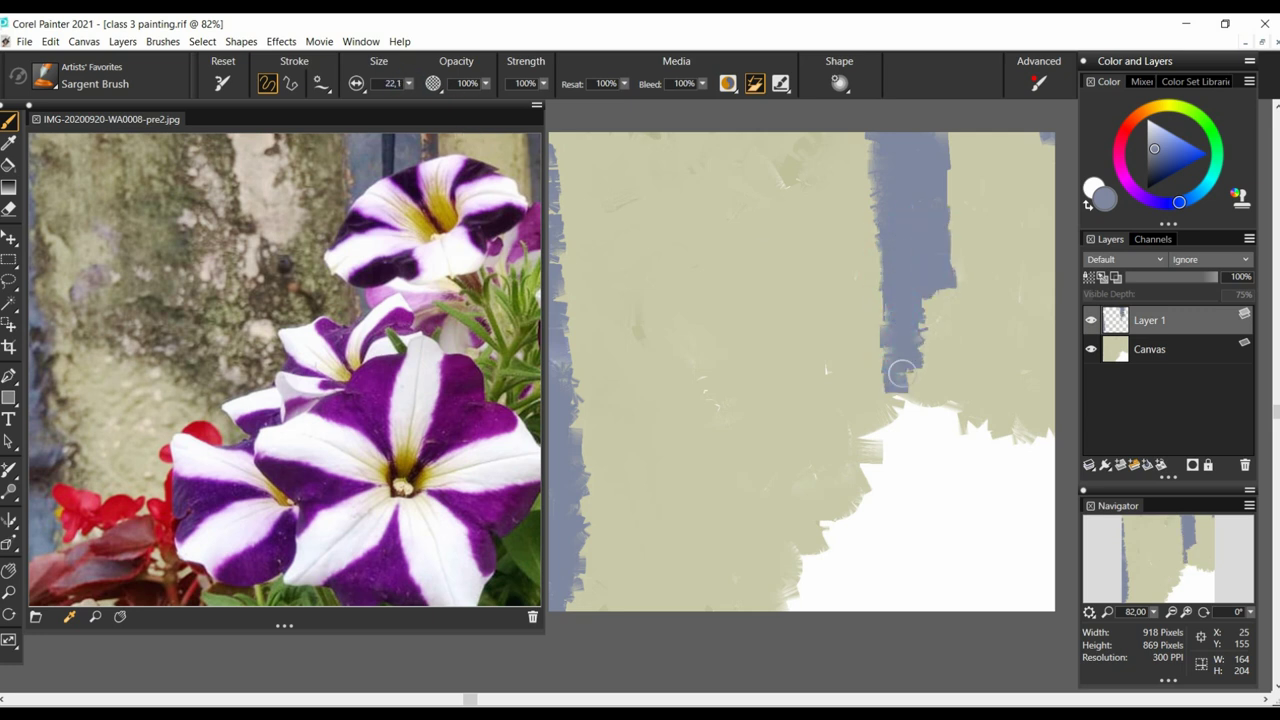
pyautogui.moveTo(940, 306); pyautogui.dragTo(933, 262)
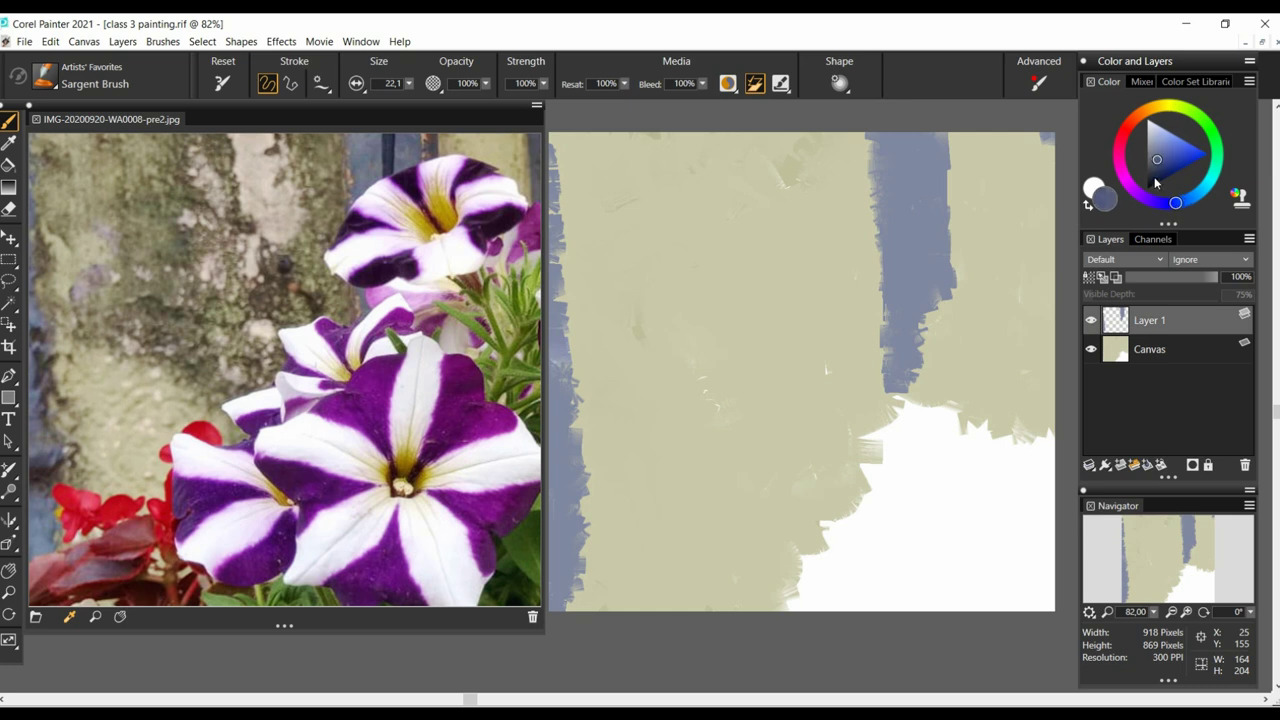
# - Paint narrow dark blue-violet strips at the upper-right edge and beside the blue band with brush size 13
pyautogui.moveTo(1175, 205); pyautogui.dragTo(1165, 206)
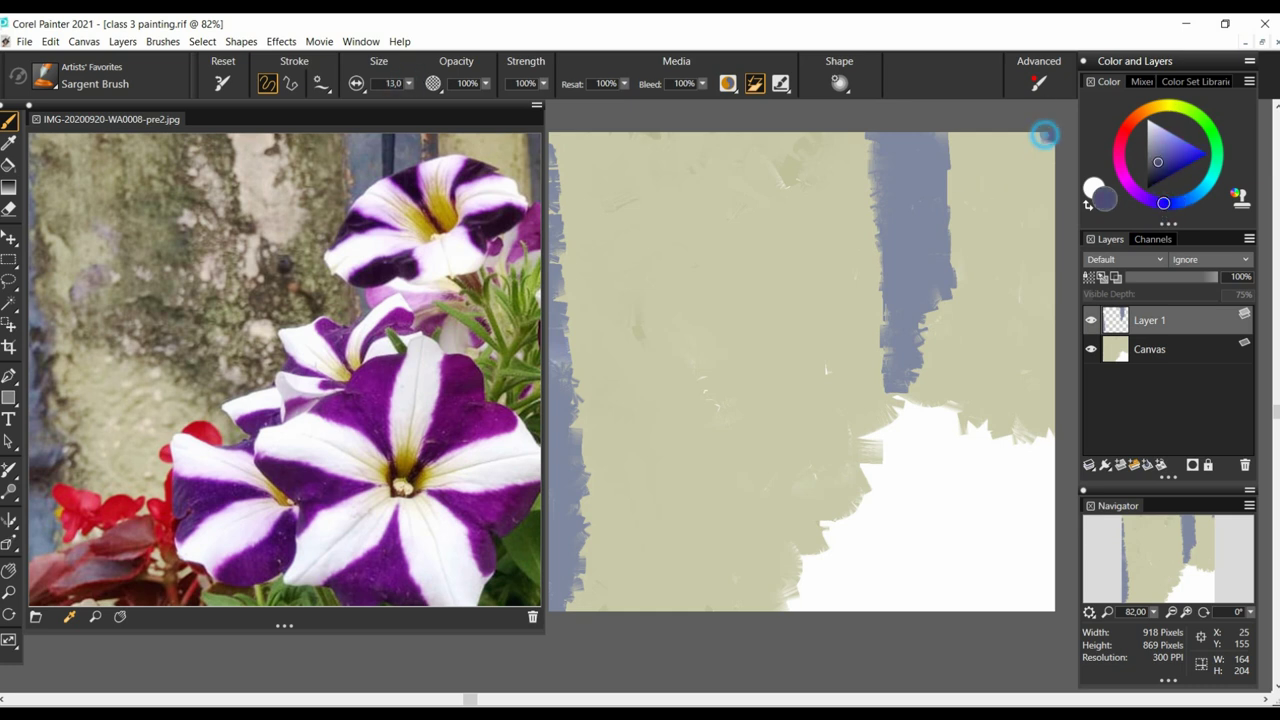
pyautogui.moveTo(1044, 135)
pyautogui.mouseDown()
pyautogui.moveTo(1059, 167)
pyautogui.moveTo(1051, 184)
pyautogui.mouseUp()
pyautogui.click(1156, 160)
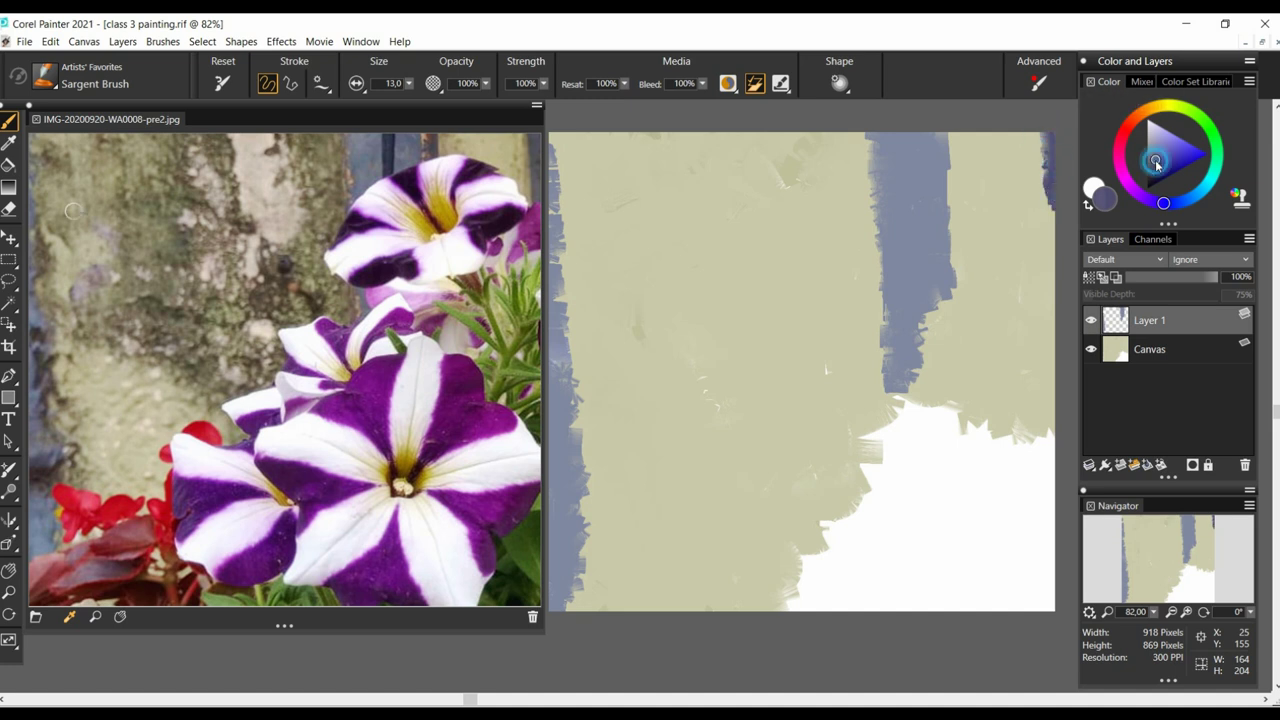
pyautogui.moveTo(1046, 135); pyautogui.dragTo(1050, 209)
pyautogui.moveTo(957, 131); pyautogui.dragTo(959, 220)
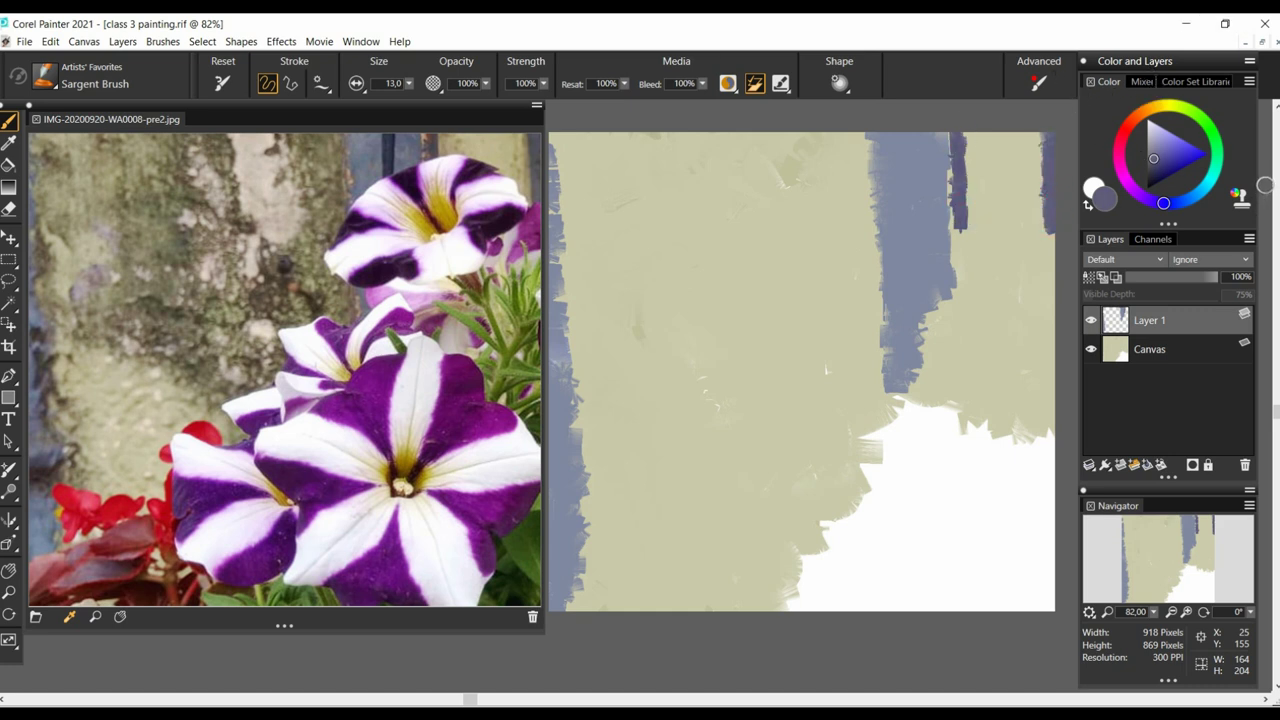
# - On a new layer, paint dark muted mauve patches along the left blue strip and a dark blue line down the upper blue band
pyautogui.click(1128, 464)
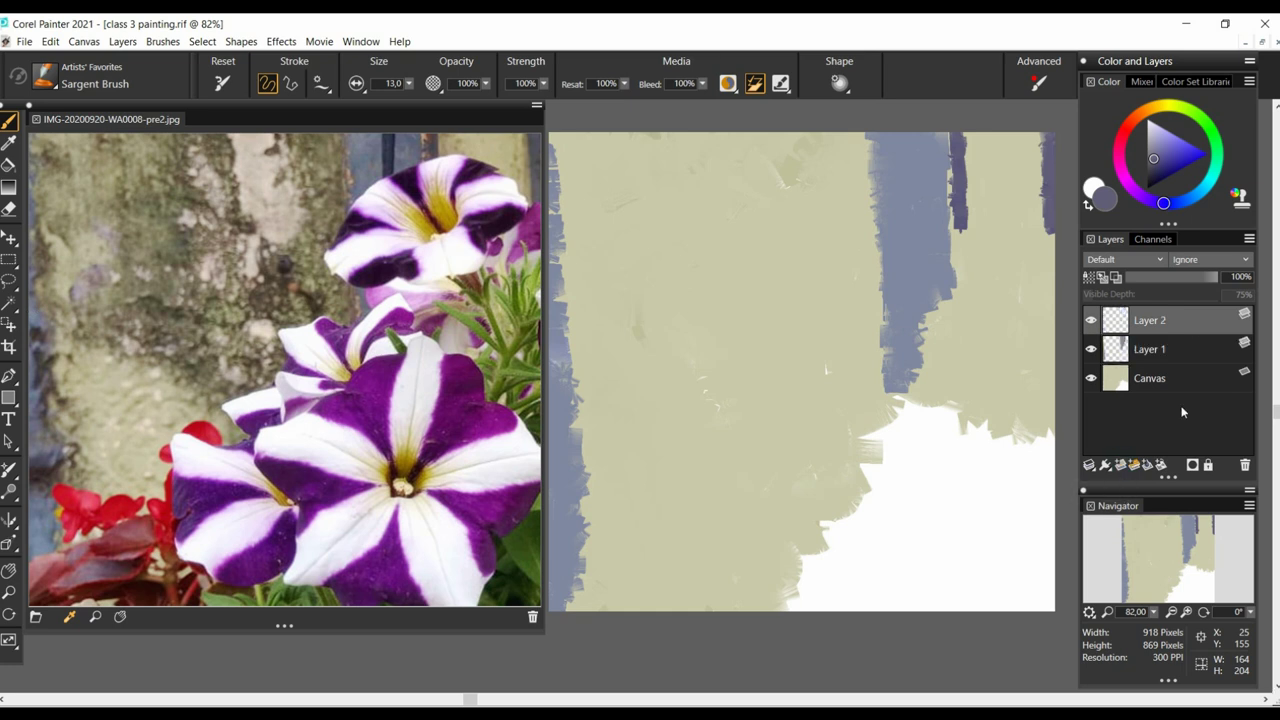
pyautogui.click(1153, 163)
pyautogui.click(1131, 174)
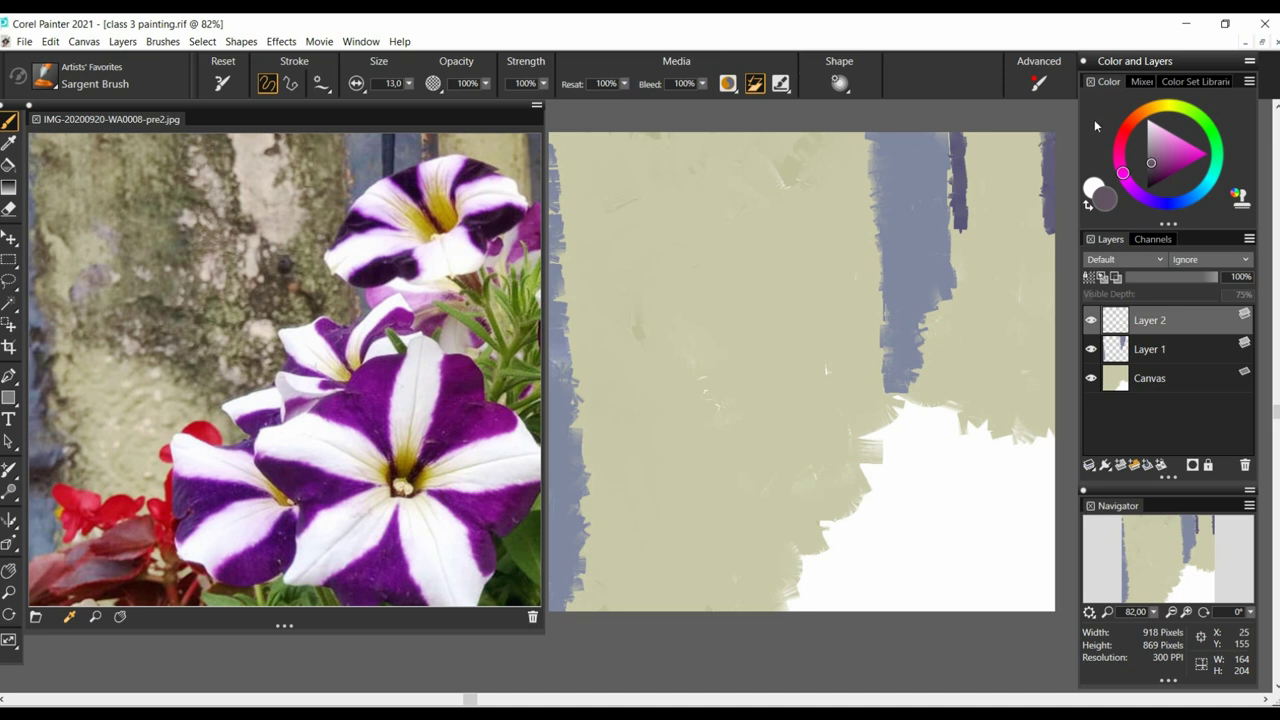
pyautogui.click(1152, 170)
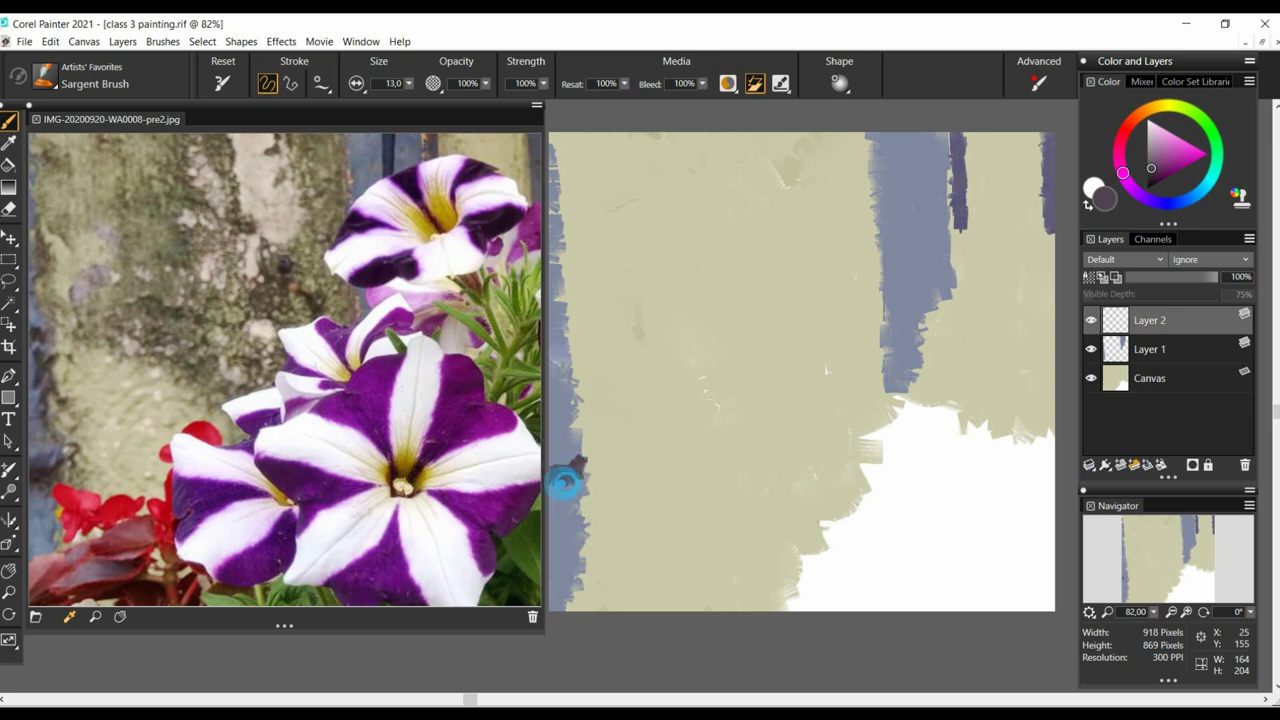
pyautogui.moveTo(565, 483); pyautogui.dragTo(549, 473)
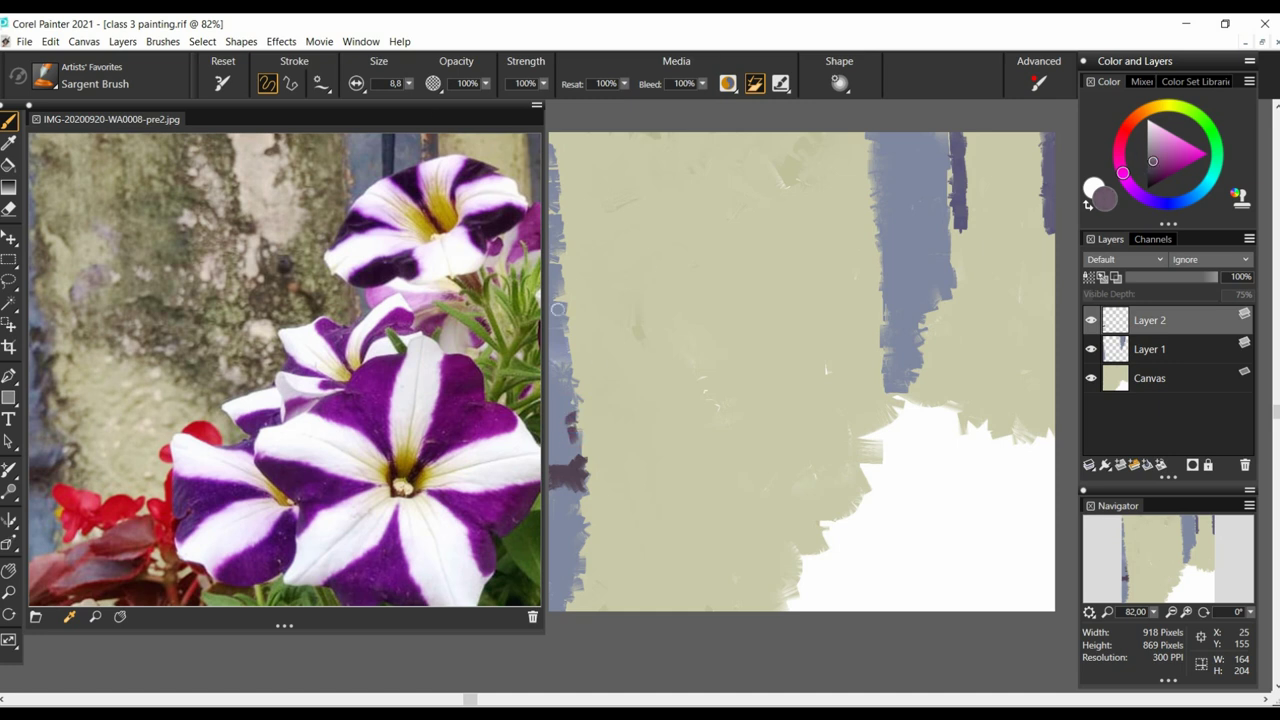
pyautogui.moveTo(558, 305)
pyautogui.mouseDown()
pyautogui.moveTo(562, 375)
pyautogui.moveTo(573, 356)
pyautogui.moveTo(588, 396)
pyautogui.moveTo(574, 395)
pyautogui.moveTo(591, 474)
pyautogui.moveTo(565, 498)
pyautogui.mouseUp()
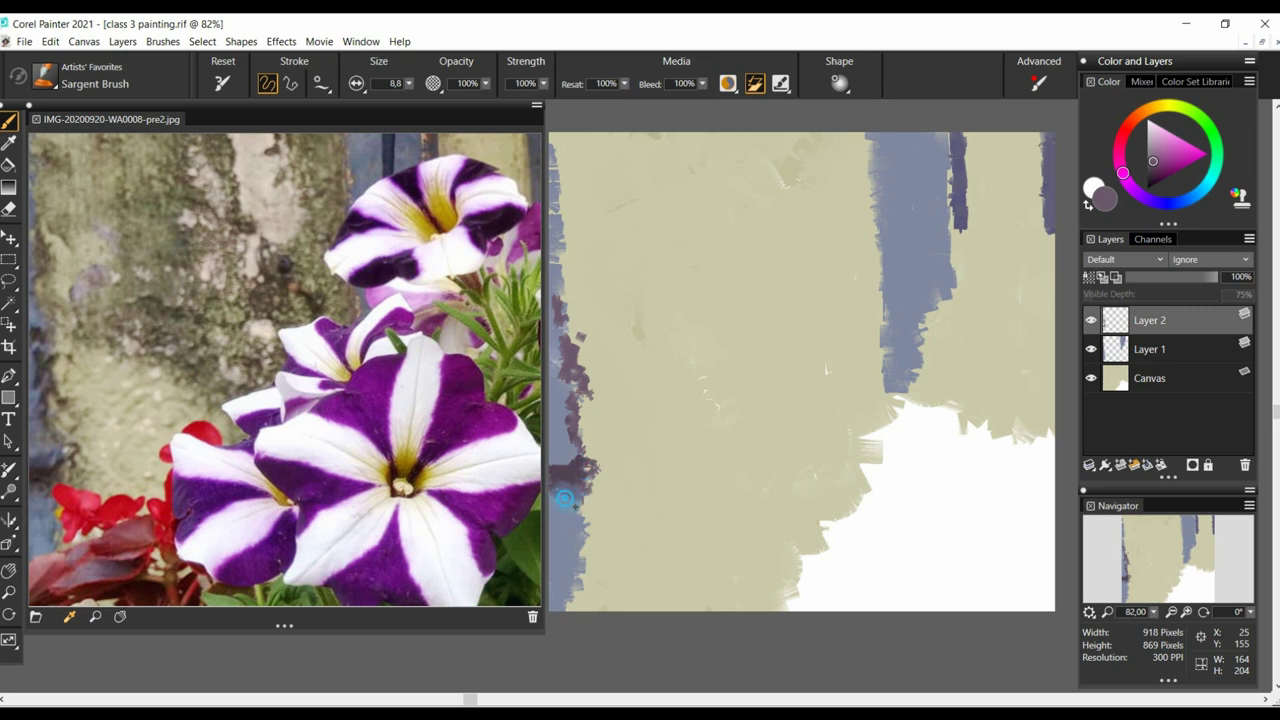
pyautogui.click(1161, 204)
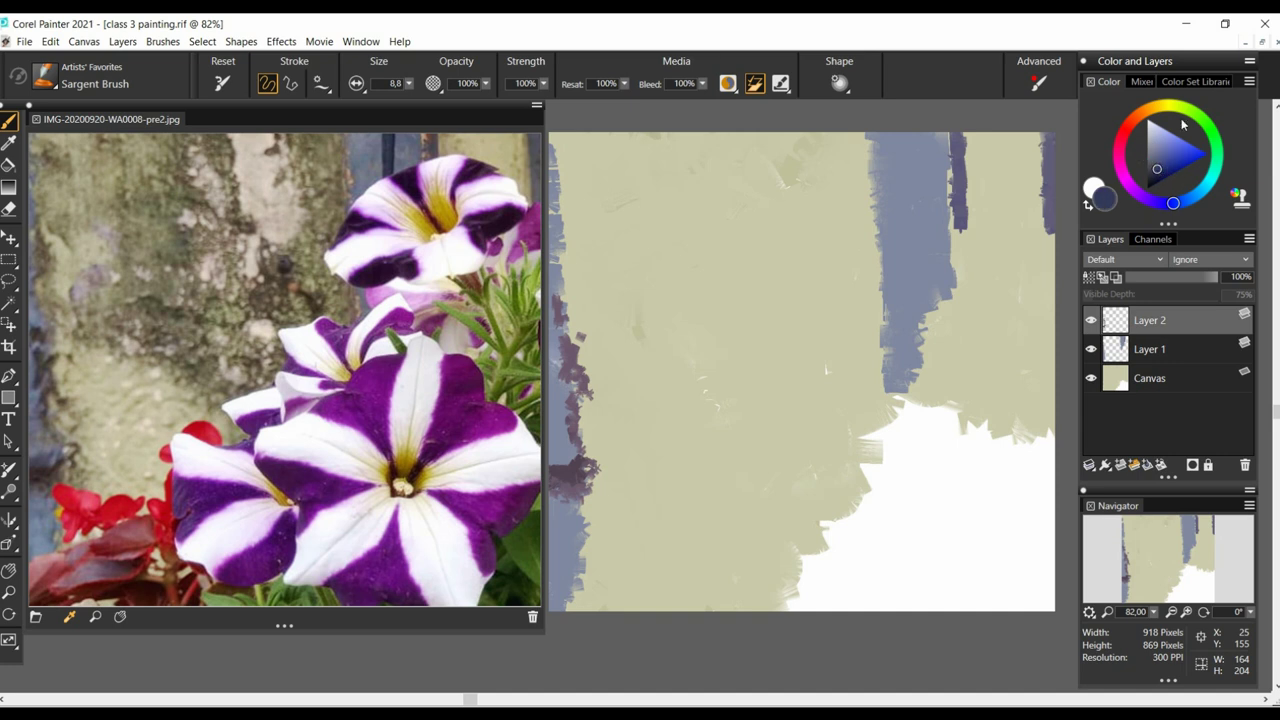
pyautogui.moveTo(908, 125); pyautogui.dragTo(913, 208)
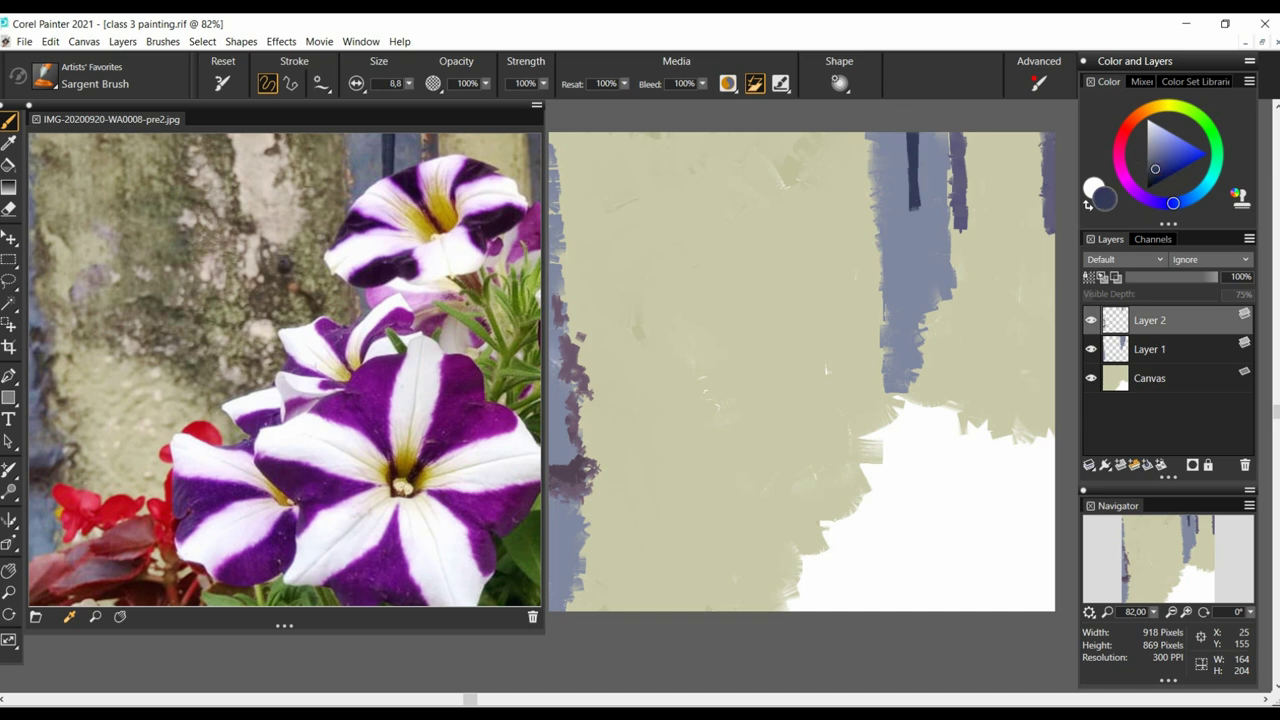
# - Add another layer and dab brownish texture between the two dark violet strips, using a colour sampled from the photo
pyautogui.click(1120, 465)
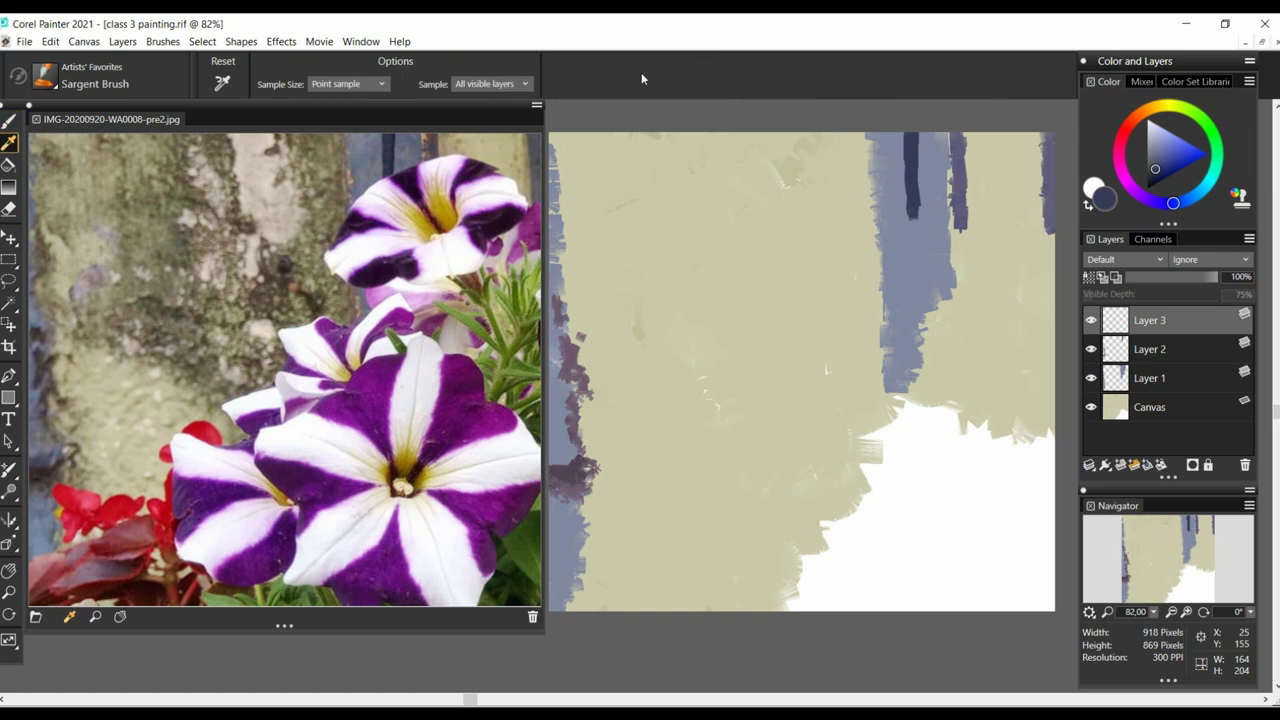
pyautogui.click(462, 146)
pyautogui.moveTo(974, 140); pyautogui.dragTo(970, 168)
pyautogui.moveTo(1030, 140); pyautogui.dragTo(1037, 186)
# - On a further new layer, paint a muted orange-beige tone over the upper-right wall area and set the layer's opacity to 55%
pyautogui.click(1151, 107)
pyautogui.click(1157, 146)
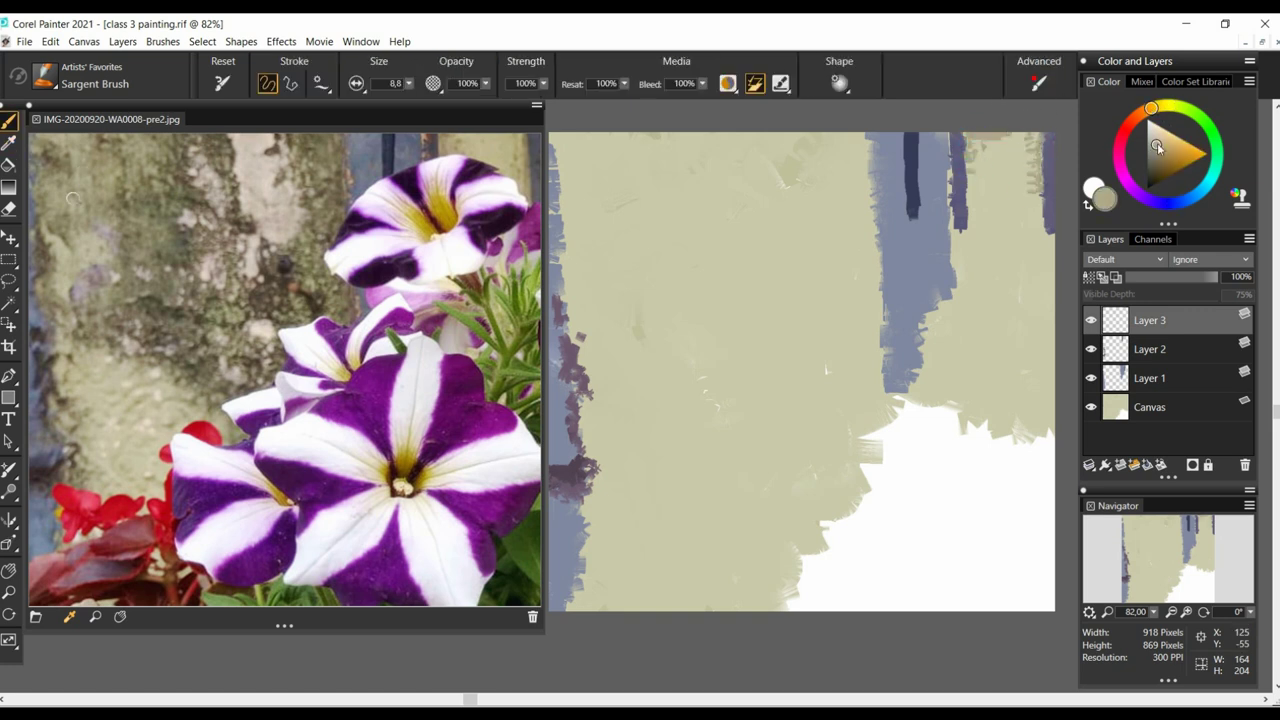
pyautogui.click(1120, 465)
pyautogui.click(1160, 143)
pyautogui.moveTo(1030, 138)
pyautogui.mouseDown()
pyautogui.moveTo(977, 135)
pyautogui.moveTo(994, 188)
pyautogui.moveTo(960, 329)
pyautogui.moveTo(1046, 345)
pyautogui.mouseUp()
pyautogui.moveTo(1217, 277); pyautogui.dragTo(1168, 277)
# - Move Layer 3 above Layer 4 and dab muted olive texture at the painting's top, just left of the wide blue band
pyautogui.click(9, 165)
pyautogui.moveTo(1150, 349); pyautogui.dragTo(1150, 320)
pyautogui.click(9, 120)
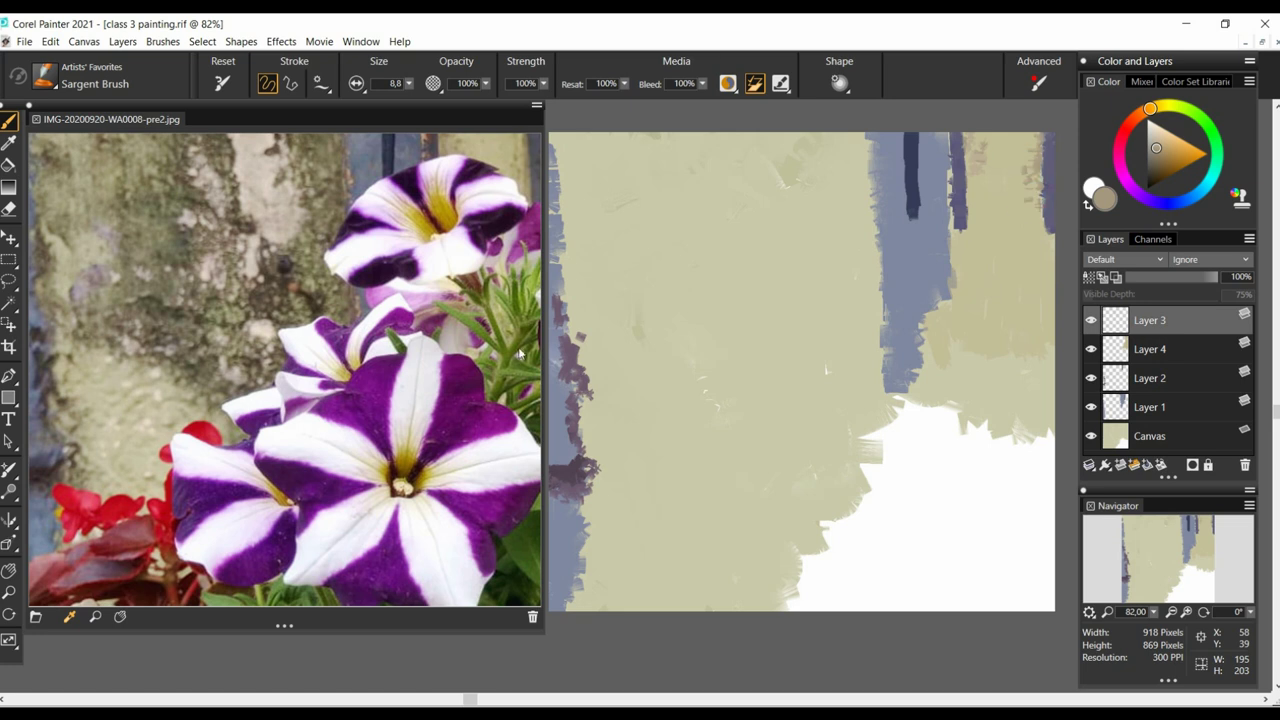
pyautogui.click(1167, 105)
pyautogui.moveTo(814, 134)
pyautogui.mouseDown()
pyautogui.moveTo(803, 153)
pyautogui.moveTo(858, 158)
pyautogui.moveTo(817, 186)
pyautogui.mouseUp()
pyautogui.moveTo(850, 146)
pyautogui.mouseDown()
pyautogui.moveTo(818, 183)
pyautogui.moveTo(852, 181)
pyautogui.mouseUp()
pyautogui.moveTo(862, 188); pyautogui.dragTo(867, 204)
# - On Layer 4, paint a large pale greyish-pink patch over the upper middle of the wall with brush size 25.2
pyautogui.click(1150, 349)
pyautogui.click(1120, 146)
pyautogui.click(1154, 133)
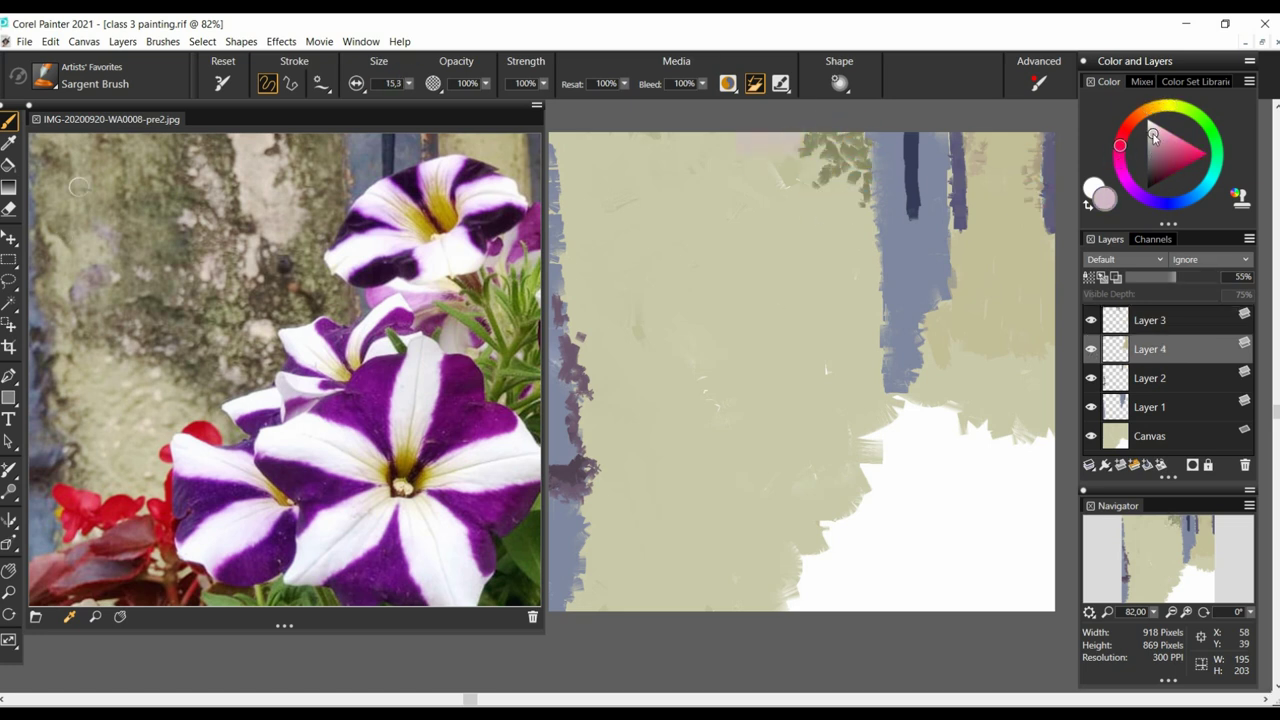
pyautogui.click(1153, 130)
pyautogui.press(']')
pyautogui.press(']')
pyautogui.moveTo(787, 176)
pyautogui.mouseDown()
pyautogui.moveTo(744, 157)
pyautogui.moveTo(700, 301)
pyautogui.moveTo(837, 302)
pyautogui.moveTo(720, 366)
pyautogui.mouseUp()
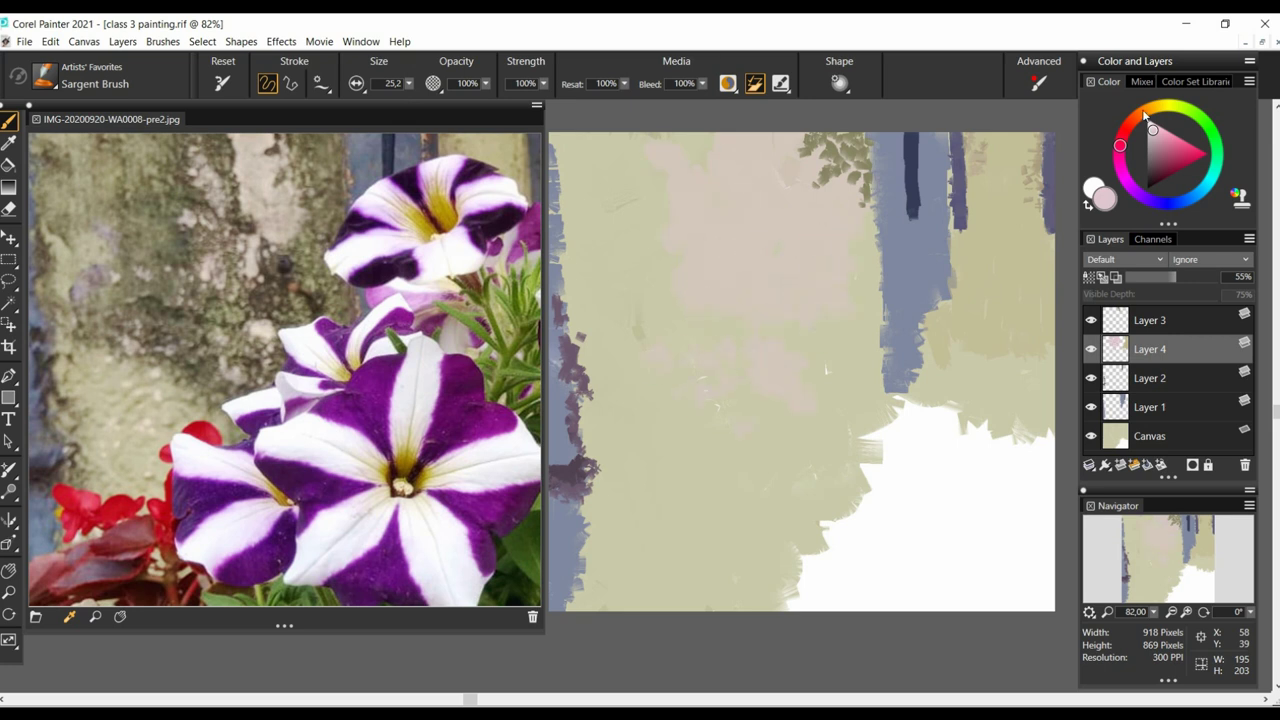
# - Reduce the brush size to 14.9 and add smaller light pinkish dabs within and around the wall's pale pink area
pyautogui.press('[')
pyautogui.press('[')
pyautogui.press('[')
pyautogui.moveTo(648, 286)
pyautogui.mouseDown()
pyautogui.moveTo(778, 278)
pyautogui.moveTo(777, 194)
pyautogui.mouseUp()
# - Choose a light muted purple and paint small mauve patches on the wall to the left of the pink area
pyautogui.click(1132, 187)
pyautogui.click(1159, 142)
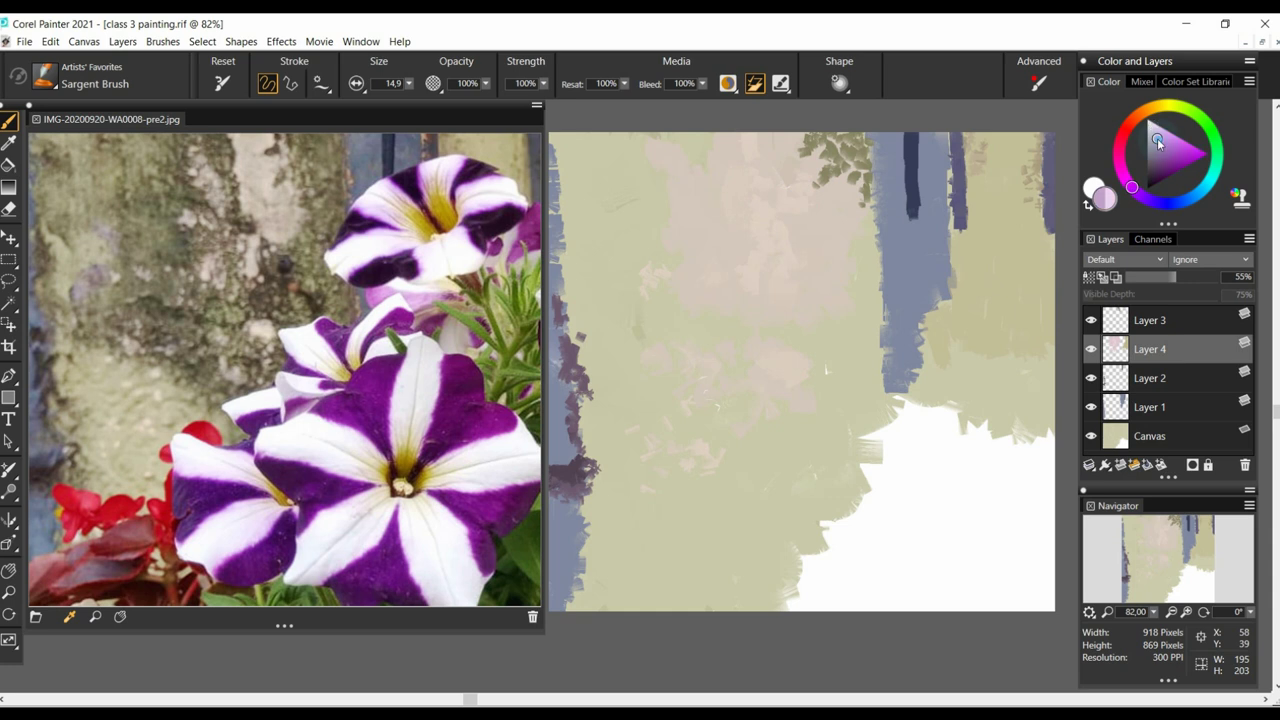
pyautogui.click(1155, 142)
pyautogui.moveTo(625, 285); pyautogui.dragTo(655, 205)
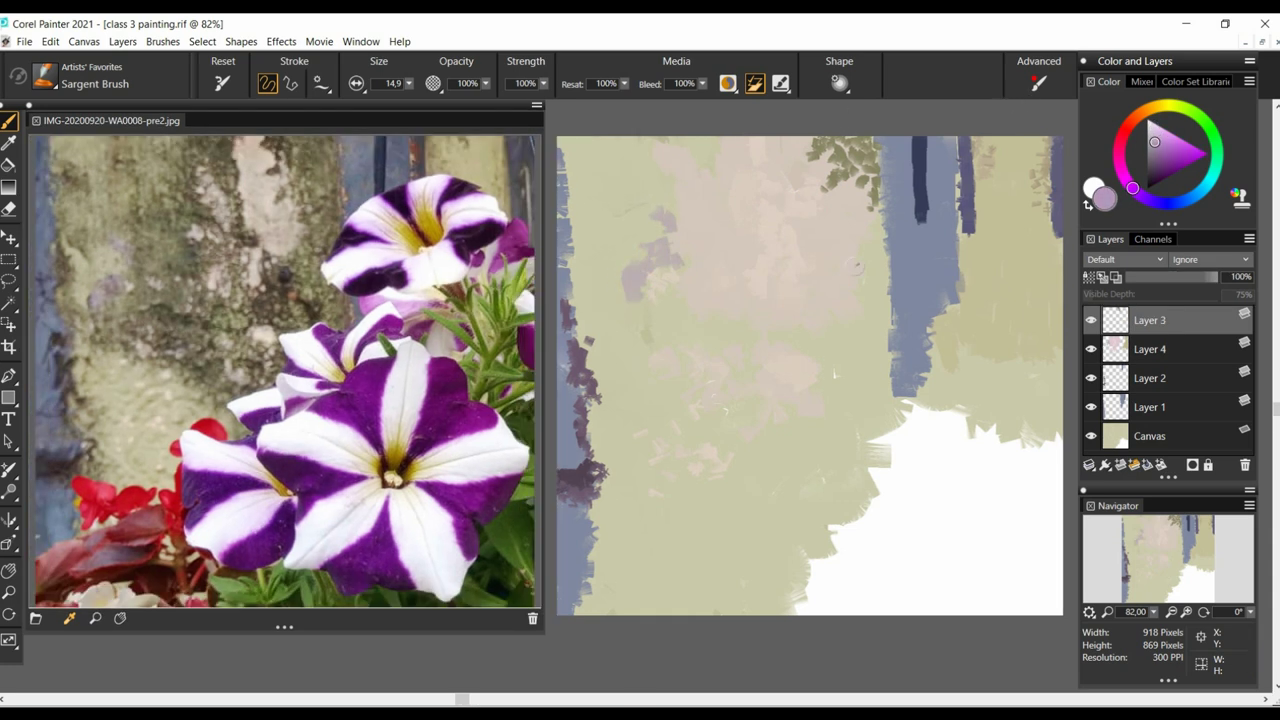
# - On new Layer 5, dab sampled muted olive texture over the wall's right side and around the pale pink area with brush size 8.8
pyautogui.keyDown('alt'); pyautogui.click(844, 174); pyautogui.keyUp('alt')
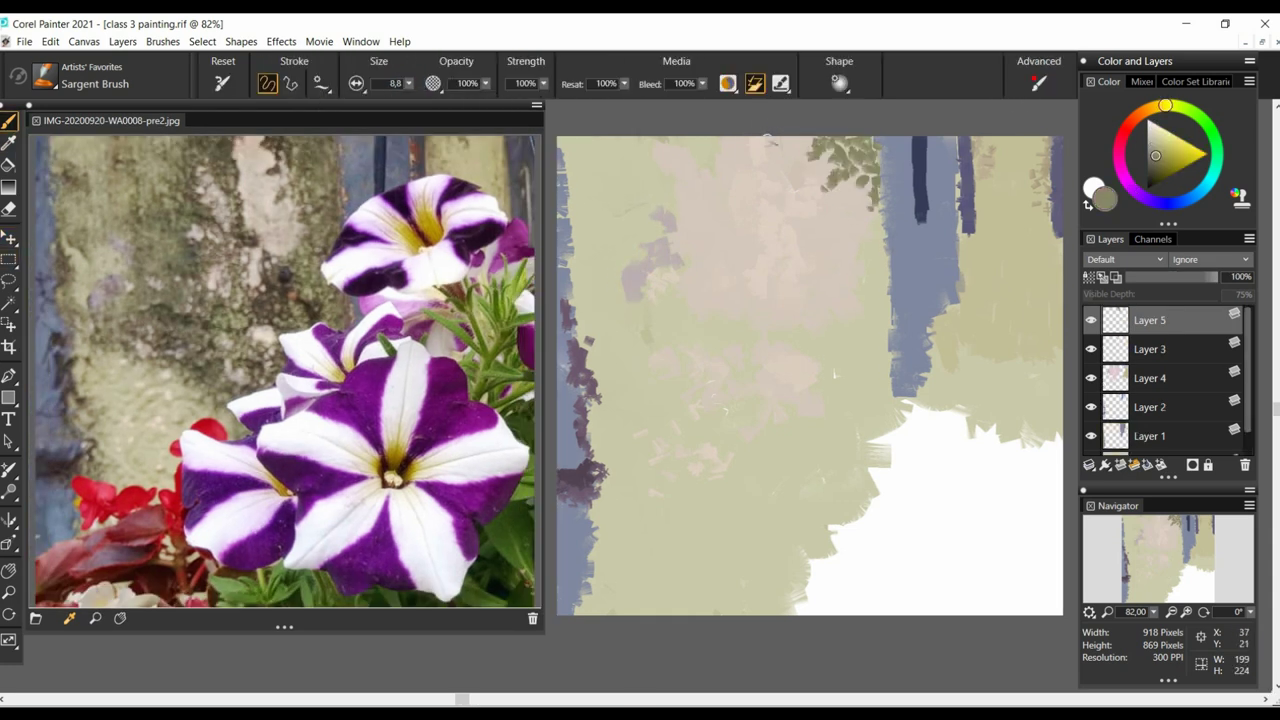
pyautogui.moveTo(845, 160)
pyautogui.mouseDown()
pyautogui.moveTo(857, 206)
pyautogui.moveTo(837, 194)
pyautogui.mouseUp()
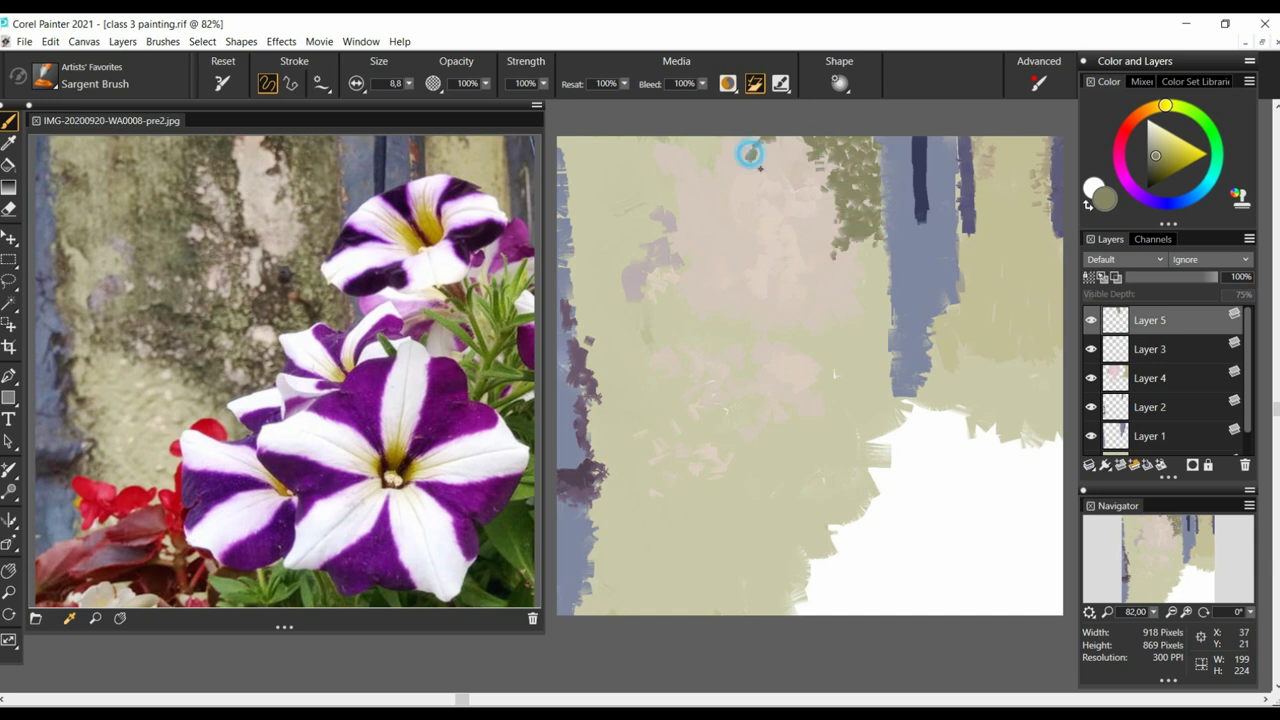
pyautogui.moveTo(750, 153)
pyautogui.mouseDown()
pyautogui.moveTo(739, 205)
pyautogui.moveTo(813, 233)
pyautogui.moveTo(792, 266)
pyautogui.moveTo(802, 300)
pyautogui.moveTo(850, 256)
pyautogui.moveTo(870, 281)
pyautogui.moveTo(822, 300)
pyautogui.moveTo(854, 283)
pyautogui.moveTo(808, 330)
pyautogui.moveTo(761, 300)
pyautogui.moveTo(751, 252)
pyautogui.moveTo(721, 230)
pyautogui.moveTo(717, 282)
pyautogui.moveTo(783, 334)
pyautogui.moveTo(782, 381)
pyautogui.moveTo(832, 358)
pyautogui.moveTo(829, 407)
pyautogui.moveTo(886, 385)
pyautogui.moveTo(875, 415)
pyautogui.mouseUp()
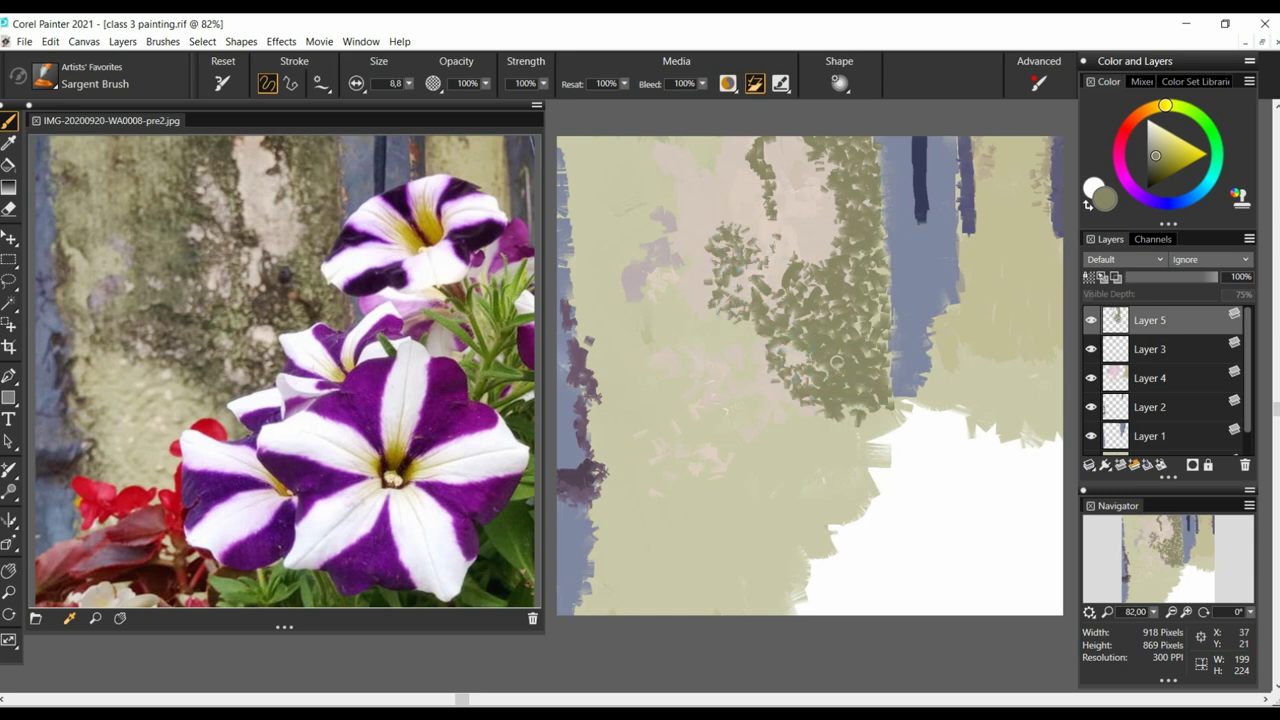
pyautogui.moveTo(837, 361)
pyautogui.mouseDown()
pyautogui.moveTo(795, 229)
pyautogui.moveTo(827, 277)
pyautogui.mouseUp()
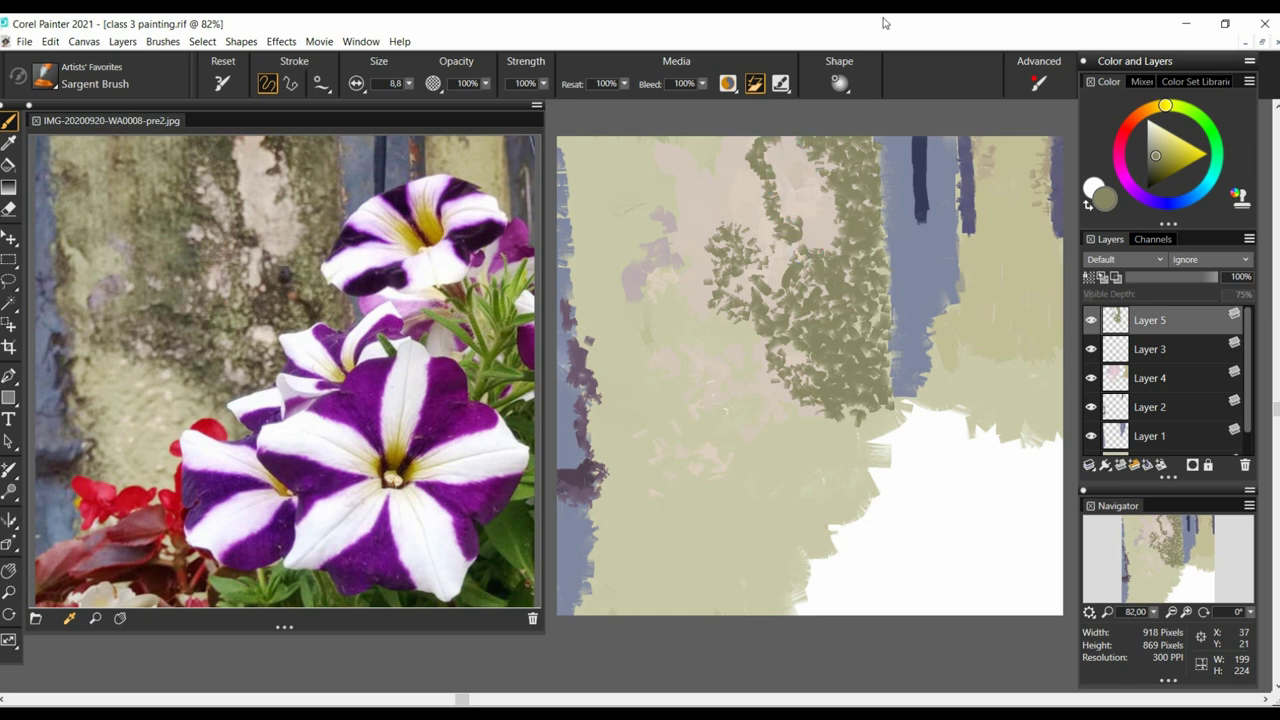
pyautogui.moveTo(790, 142)
pyautogui.mouseDown()
pyautogui.moveTo(772, 218)
pyautogui.moveTo(738, 160)
pyautogui.moveTo(738, 227)
pyautogui.moveTo(690, 140)
pyautogui.mouseUp()
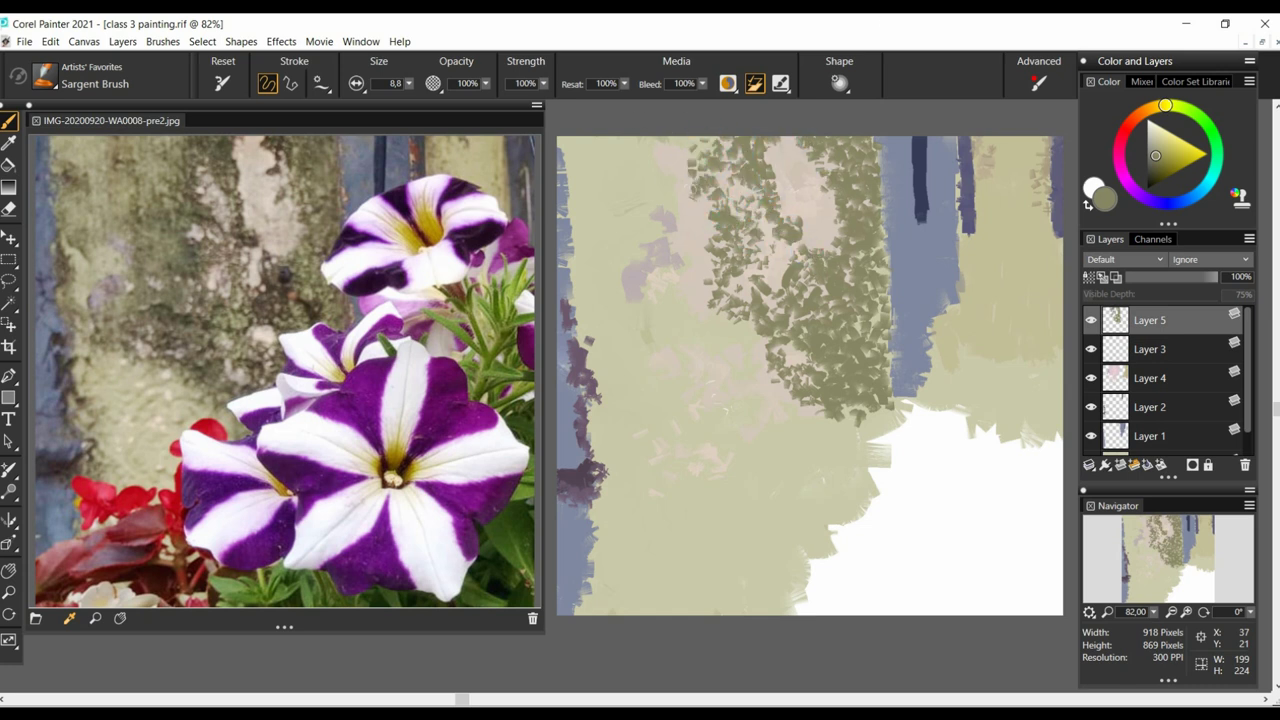
# - Extend the olive dabs across the wall's left side and lower middle, and reduce Layer 5's opacity
pyautogui.moveTo(700, 195)
pyautogui.mouseDown()
pyautogui.moveTo(660, 270)
pyautogui.moveTo(606, 306)
pyautogui.moveTo(585, 350)
pyautogui.mouseUp()
pyautogui.moveTo(574, 290)
pyautogui.mouseDown()
pyautogui.moveTo(589, 180)
pyautogui.moveTo(595, 192)
pyautogui.mouseUp()
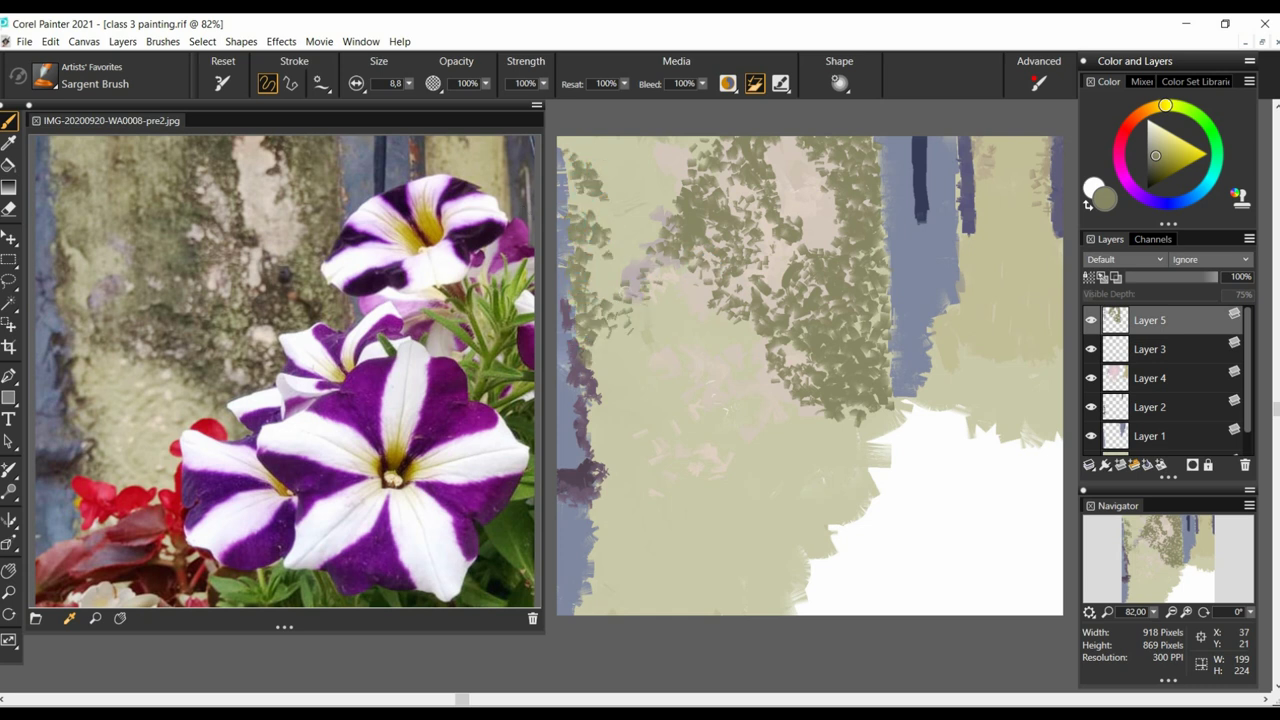
pyautogui.moveTo(640, 300)
pyautogui.mouseDown()
pyautogui.moveTo(695, 273)
pyautogui.moveTo(574, 327)
pyautogui.moveTo(689, 331)
pyautogui.moveTo(777, 434)
pyautogui.moveTo(725, 342)
pyautogui.moveTo(754, 403)
pyautogui.moveTo(726, 440)
pyautogui.mouseUp()
pyautogui.moveTo(1217, 277); pyautogui.dragTo(1200, 277)
# - On new Layer 6, scatter dark purplish-brown dabs over the olive texture, densest beside the lower wide blue band, and lower the layer's opacity
pyautogui.click(1120, 465)
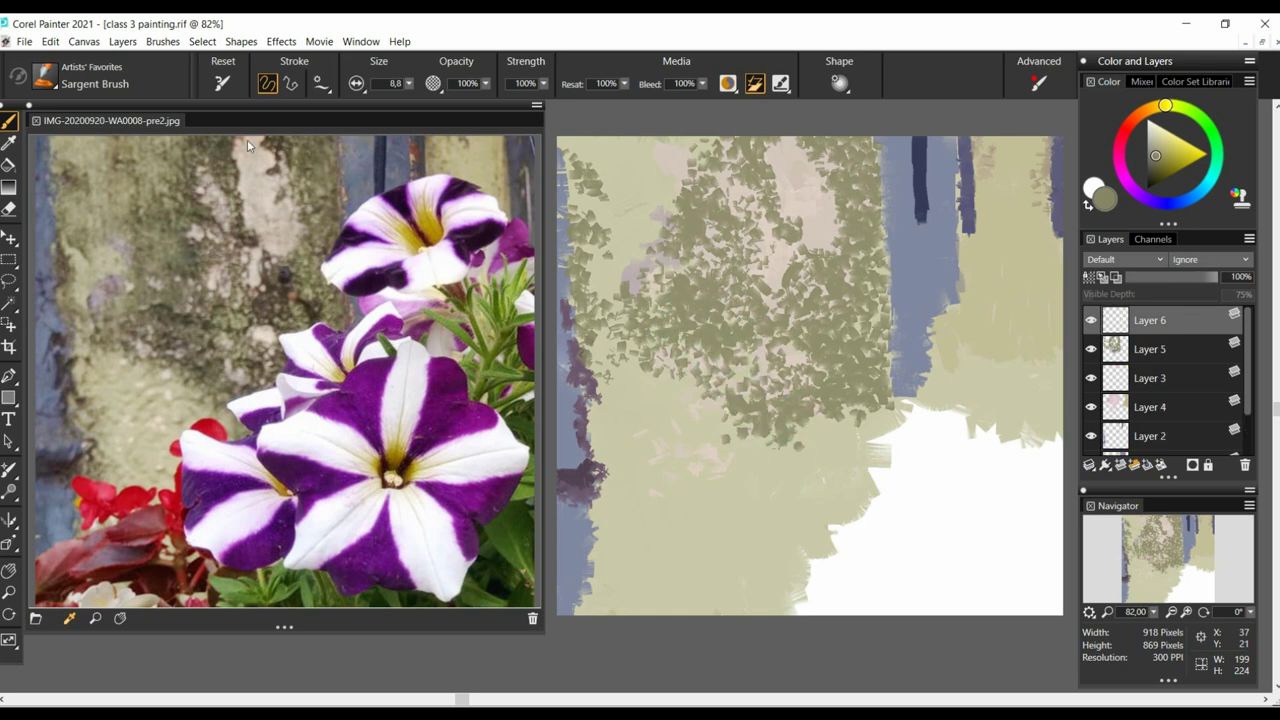
pyautogui.click(1120, 164)
pyautogui.click(1155, 167)
pyautogui.moveTo(800, 140)
pyautogui.mouseDown()
pyautogui.moveTo(808, 160)
pyautogui.moveTo(771, 209)
pyautogui.moveTo(872, 370)
pyautogui.mouseUp()
pyautogui.click(1181, 277)
pyautogui.moveTo(1184, 277); pyautogui.dragTo(1181, 277)
pyautogui.moveTo(876, 290); pyautogui.dragTo(882, 318)
pyautogui.moveTo(722, 226)
pyautogui.mouseDown()
pyautogui.moveTo(743, 251)
pyautogui.moveTo(738, 278)
pyautogui.mouseUp()
pyautogui.moveTo(574, 254)
pyautogui.mouseDown()
pyautogui.moveTo(575, 298)
pyautogui.moveTo(678, 350)
pyautogui.moveTo(730, 345)
pyautogui.moveTo(728, 380)
pyautogui.mouseUp()
pyautogui.moveTo(790, 415); pyautogui.dragTo(878, 360)
# - On Layer 7 at 39% opacity, dab muted green patches over the wall's upper middle and beside the wide blue band
pyautogui.click(9, 281)
pyautogui.moveTo(570, 226)
pyautogui.mouseDown()
pyautogui.moveTo(774, 353)
pyautogui.moveTo(572, 230)
pyautogui.mouseUp()
pyautogui.click(9, 238)
pyautogui.click(700, 345)
pyautogui.click(1161, 277)
pyautogui.click(1208, 131)
pyautogui.click(9, 121)
pyautogui.moveTo(702, 282)
pyautogui.mouseDown()
pyautogui.moveTo(738, 286)
pyautogui.moveTo(714, 328)
pyautogui.mouseUp()
pyautogui.moveTo(702, 266); pyautogui.dragTo(738, 150)
pyautogui.moveTo(832, 145); pyautogui.dragTo(857, 202)
# - Paint soft olive-grey dabs with brush size 12.3 over the wall's upper left and along the lower edge of the moss texture
pyautogui.click(1184, 107)
pyautogui.click(1156, 157)
pyautogui.click(1174, 105)
pyautogui.moveTo(690, 155); pyautogui.dragTo(655, 235)
pyautogui.click(1164, 105)
pyautogui.moveTo(598, 170); pyautogui.dragTo(655, 225)
pyautogui.moveTo(580, 150); pyautogui.dragTo(675, 165)
pyautogui.moveTo(614, 240); pyautogui.dragTo(663, 289)
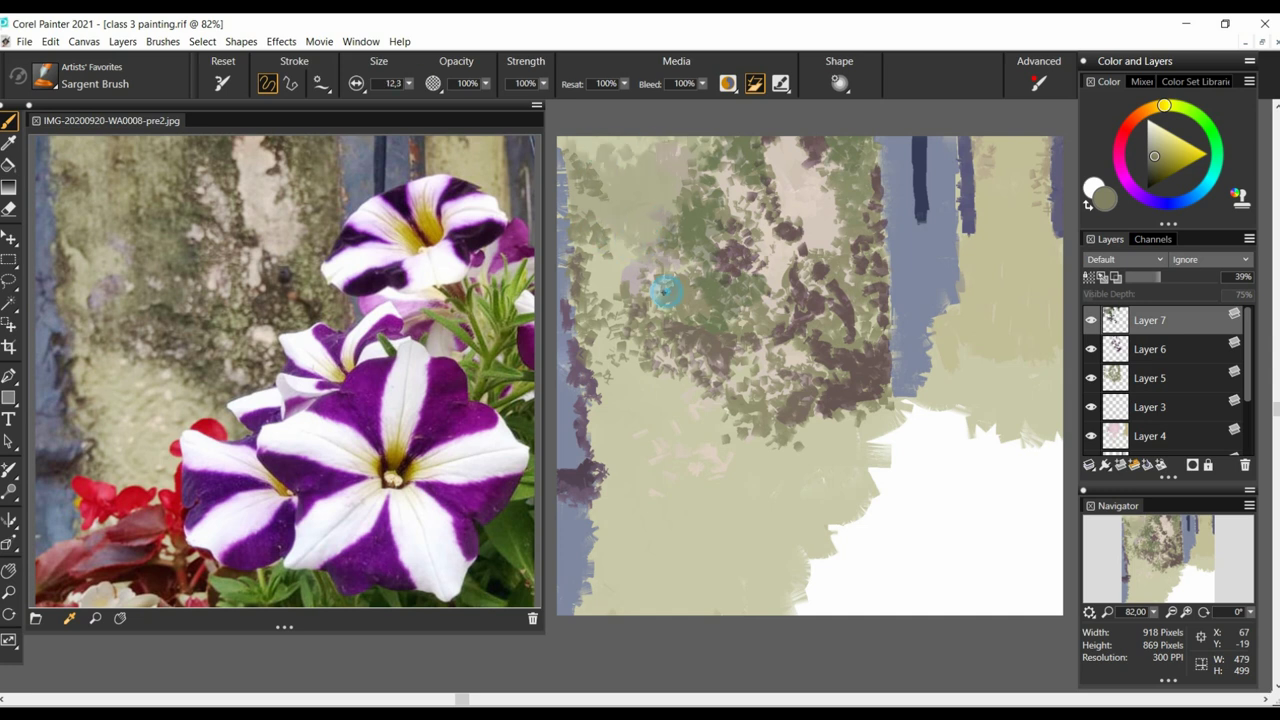
pyautogui.moveTo(600, 315); pyautogui.dragTo(680, 360)
pyautogui.moveTo(680, 360); pyautogui.dragTo(797, 374)
# - Choose a light yellow-green and dab small highlights among the dark purplish-brown patches near the wide blue band
pyautogui.click(1189, 109)
pyautogui.moveTo(834, 304); pyautogui.dragTo(851, 314)
pyautogui.click(1162, 143)
pyautogui.moveTo(774, 318); pyautogui.dragTo(754, 334)
pyautogui.moveTo(857, 289); pyautogui.dragTo(831, 327)
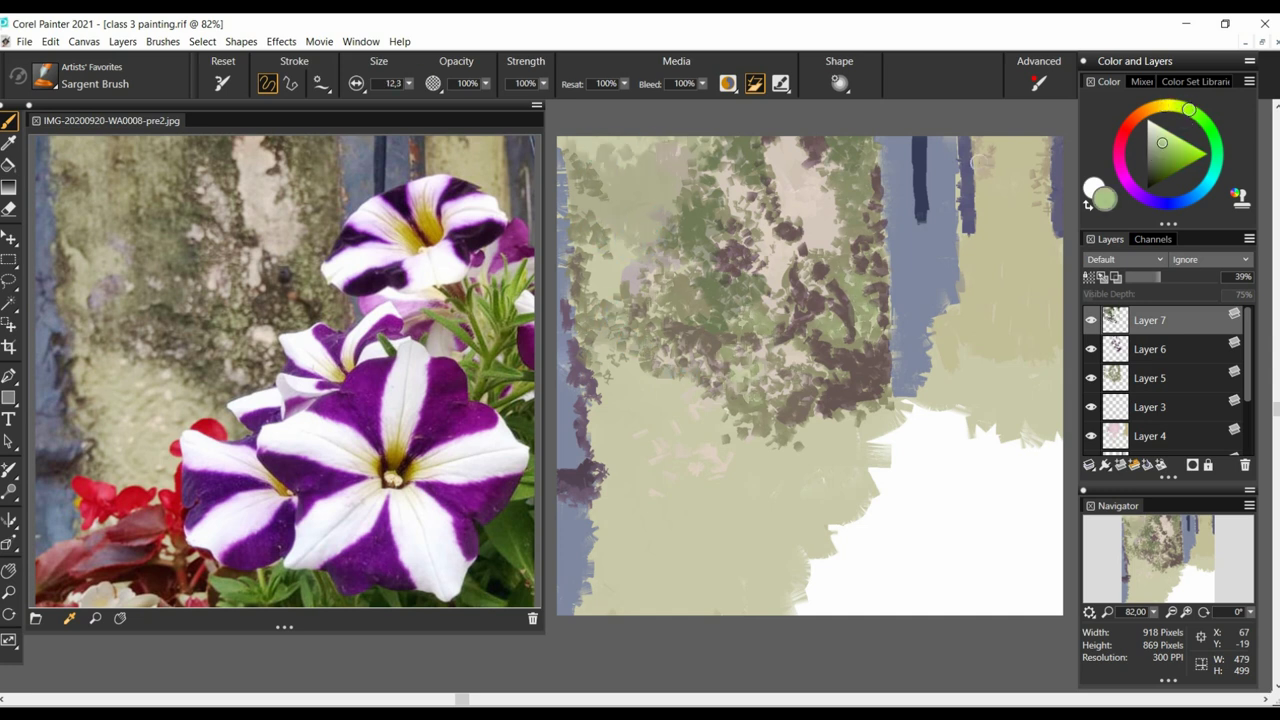
# - Check Layer 6's visibility, set Layer 5's opacity to 87%, and dab sampled olive texture down the wall's lower left edge
pyautogui.click(1150, 349)
pyautogui.click(1091, 350)
pyautogui.click(1091, 353)
pyautogui.click(1150, 378)
pyautogui.click(1205, 277)
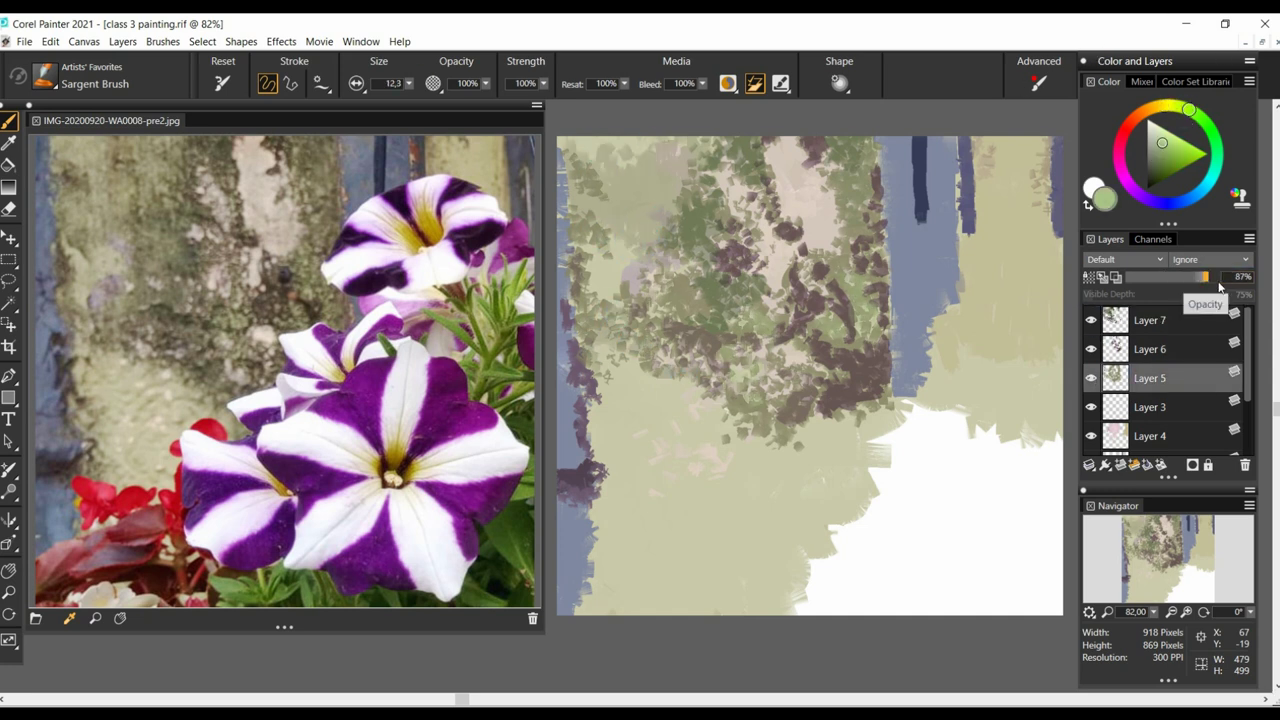
pyautogui.keyDown('alt'); pyautogui.click(78, 167); pyautogui.keyUp('alt')
pyautogui.moveTo(593, 398)
pyautogui.mouseDown()
pyautogui.moveTo(617, 446)
pyautogui.moveTo(599, 487)
pyautogui.moveTo(605, 560)
pyautogui.mouseUp()
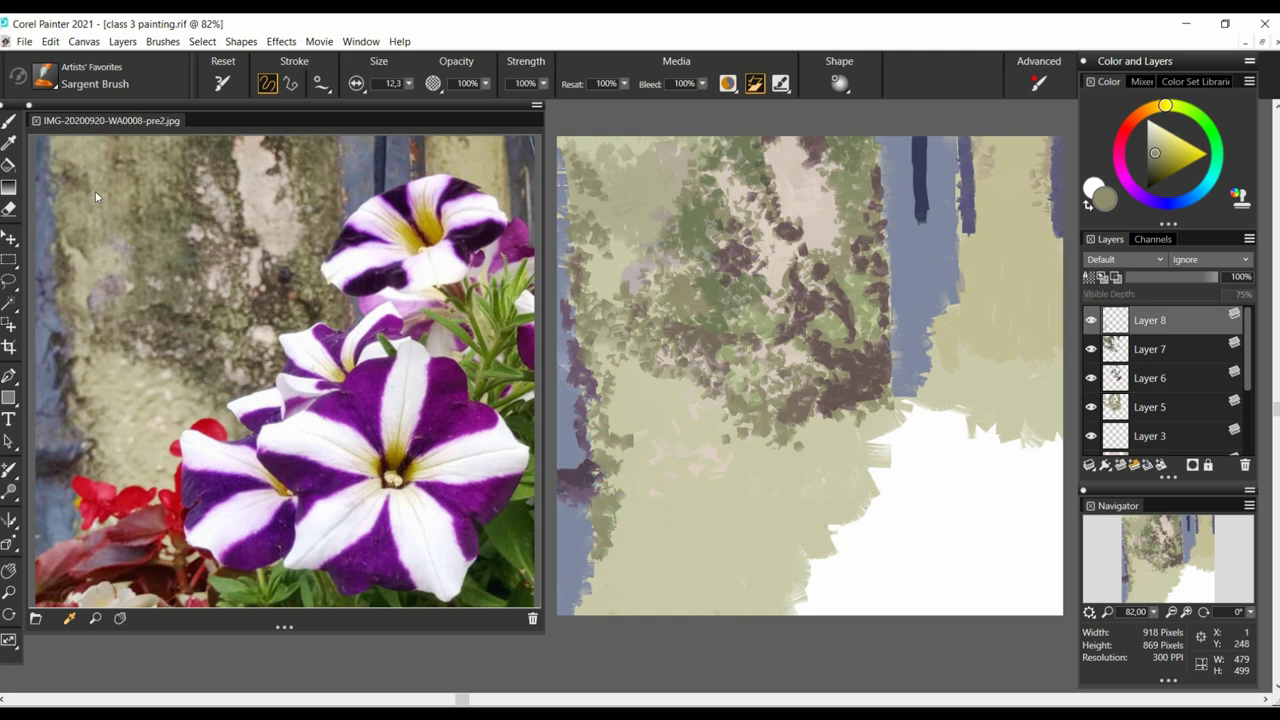
# - On Layer 8, add small dabs of the wall's sampled pale yellow-green within the texture along the lower left edge
pyautogui.click(9, 143)
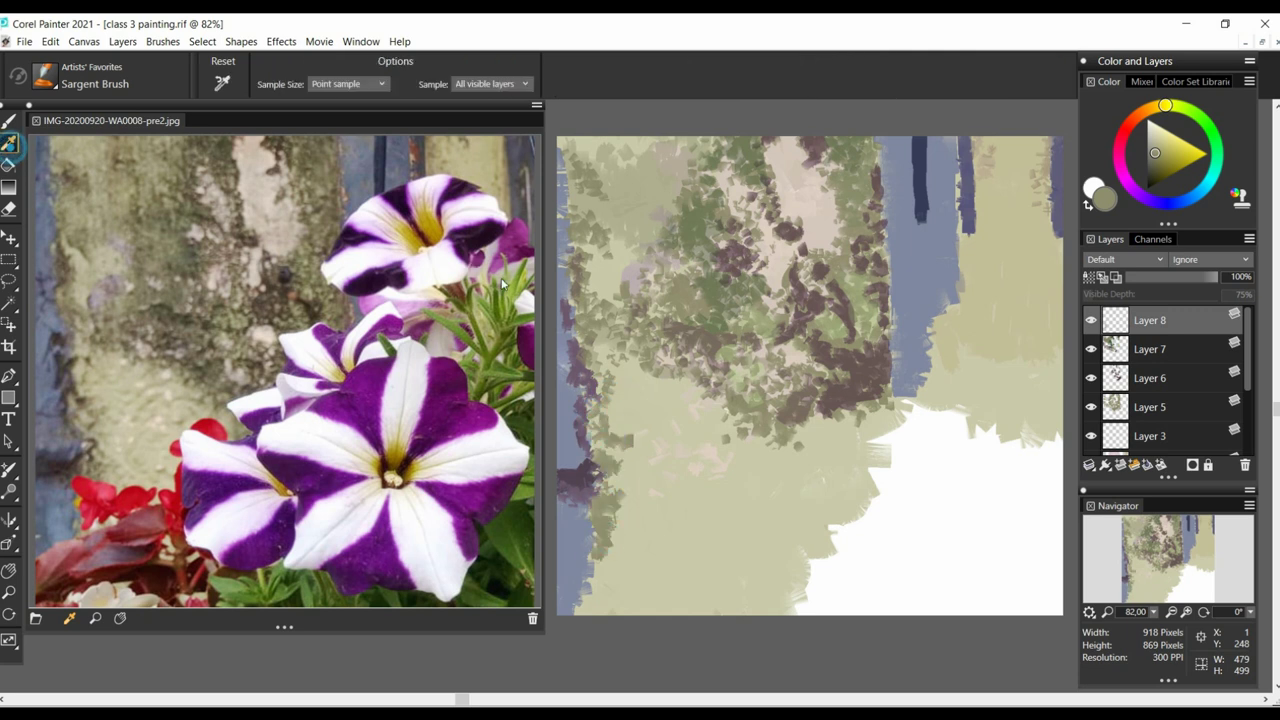
pyautogui.click(636, 416)
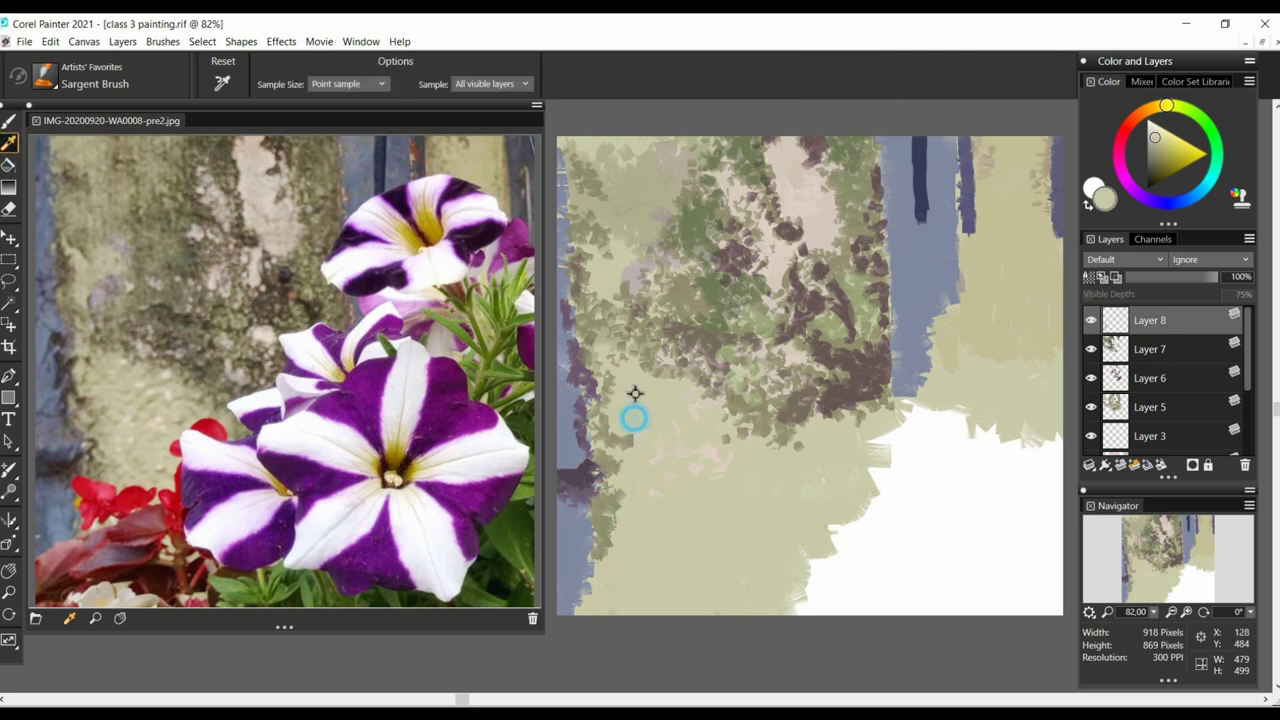
pyautogui.click(9, 121)
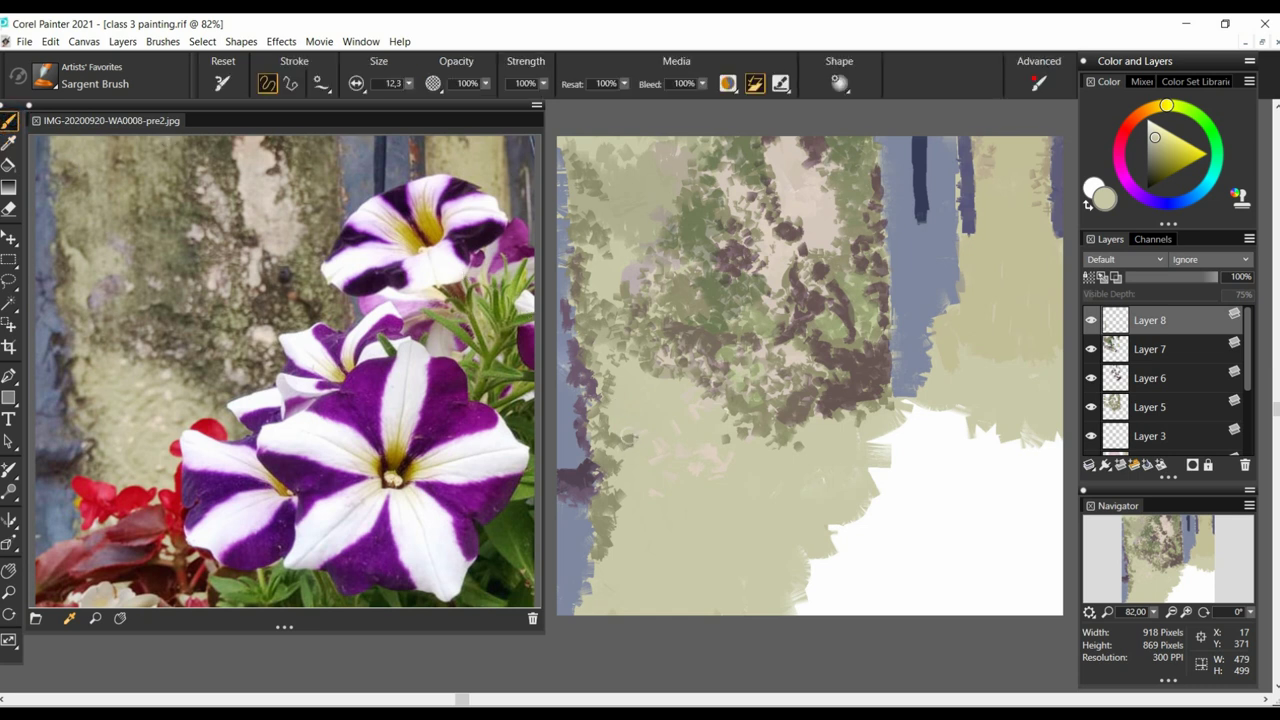
pyautogui.click(629, 443)
pyautogui.click(630, 448)
pyautogui.click(626, 438)
pyautogui.click(618, 507)
pyautogui.click(630, 508)
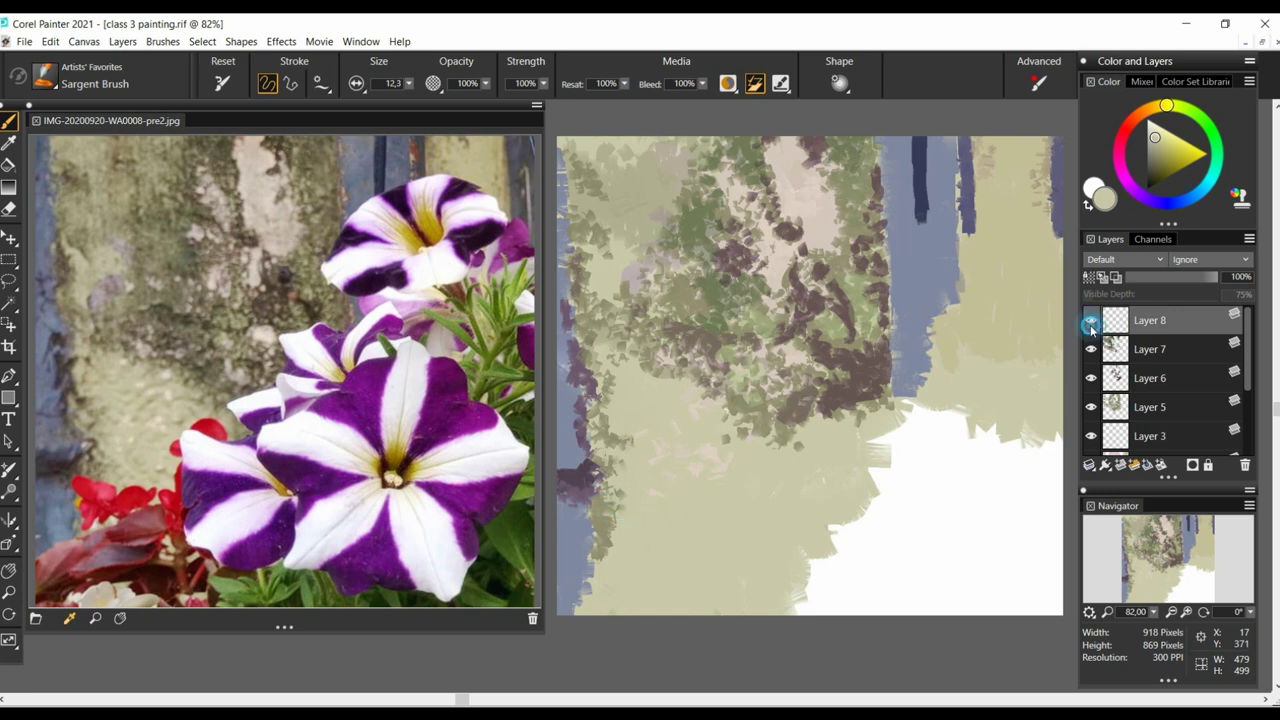
# - On new Layer 9, dab dark olive over the narrow left blue band and set the layer's opacity to 43%
pyautogui.click(1121, 465)
pyautogui.click(1156, 160)
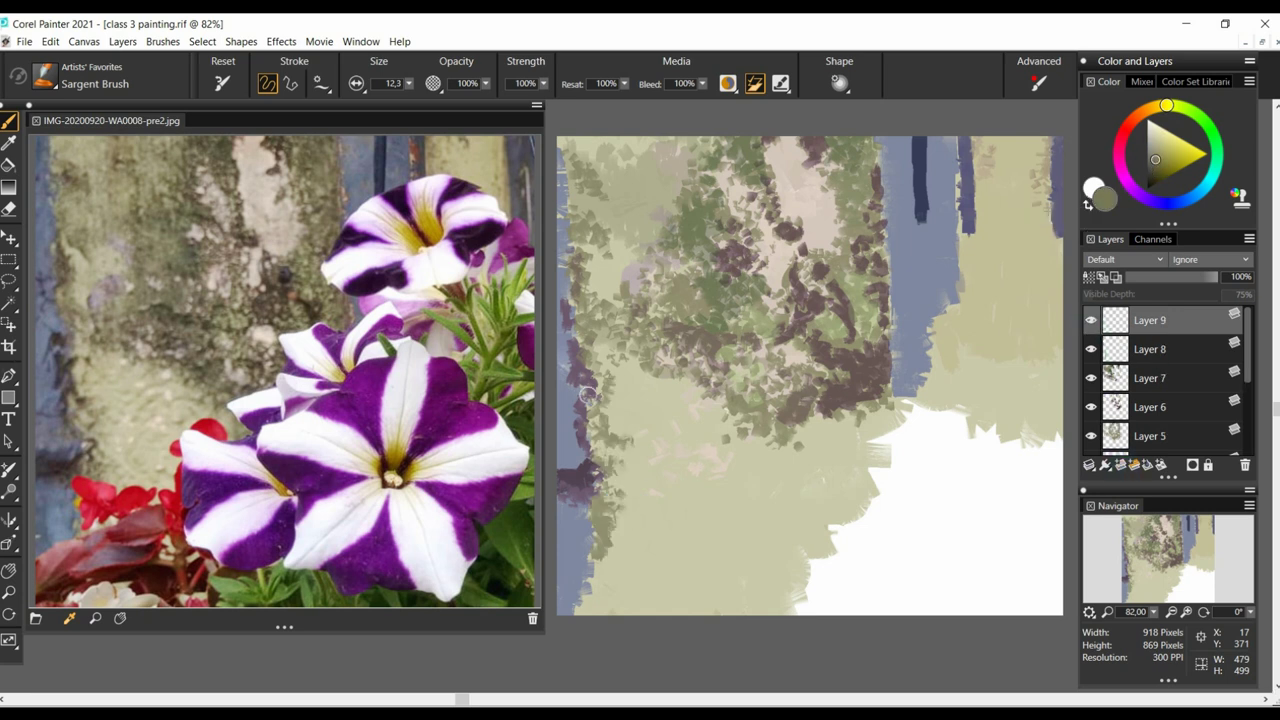
pyautogui.moveTo(568, 463); pyautogui.dragTo(572, 440)
pyautogui.click(1164, 277)
# - Add dark slate-blue strokes to both blue bands and sampled grey-olive strokes along the wide band's left edge
pyautogui.click(1157, 202)
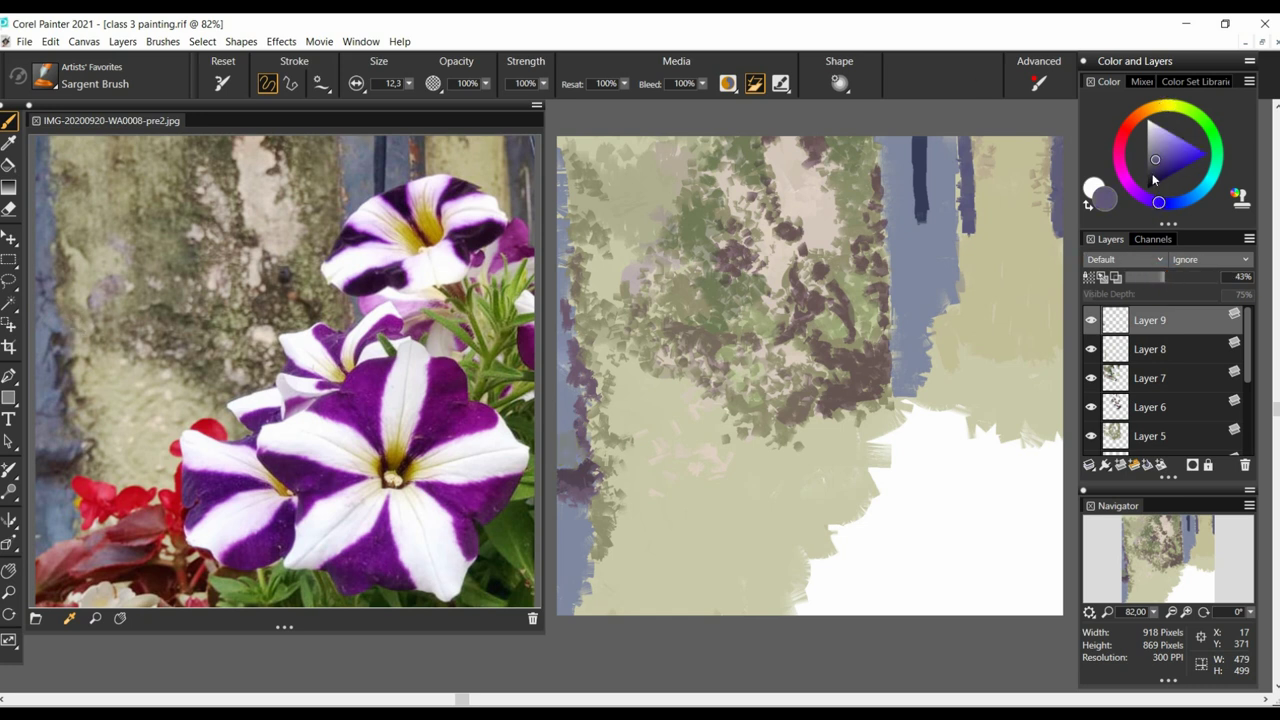
pyautogui.click(1177, 203)
pyautogui.click(1155, 165)
pyautogui.moveTo(570, 505)
pyautogui.mouseDown()
pyautogui.moveTo(557, 533)
pyautogui.moveTo(570, 598)
pyautogui.mouseUp()
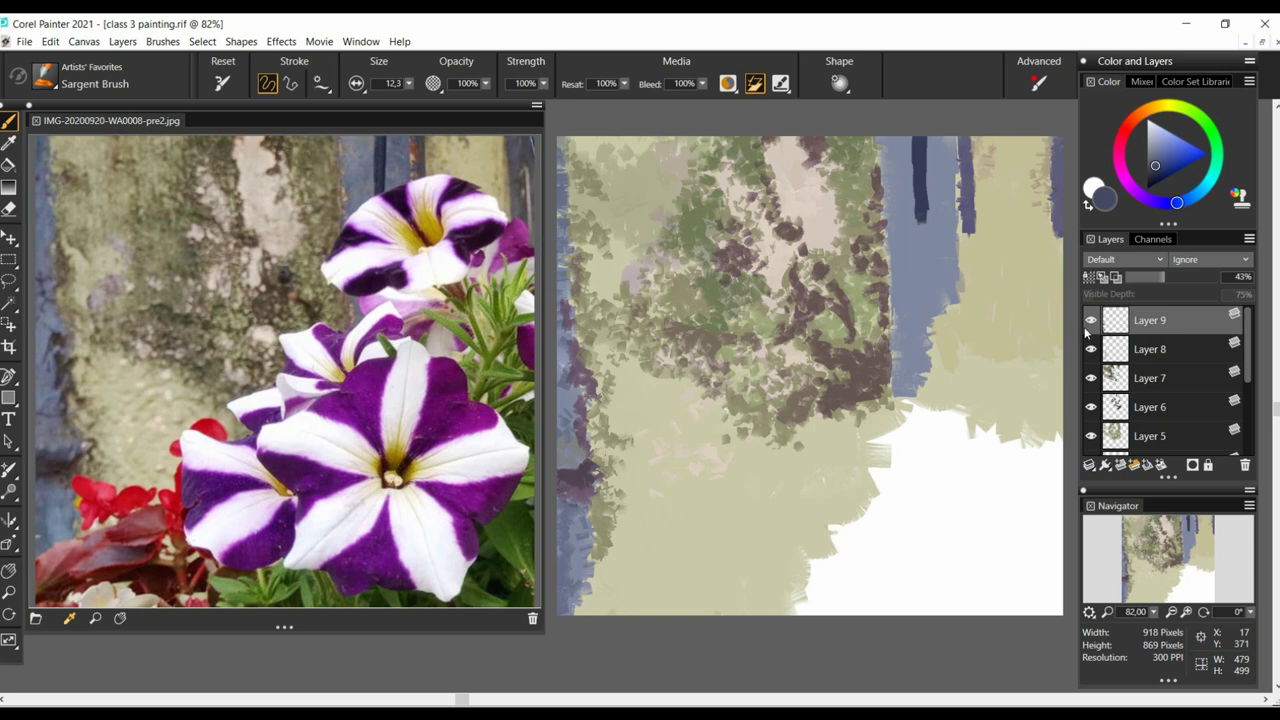
pyautogui.moveTo(946, 177)
pyautogui.mouseDown()
pyautogui.moveTo(937, 138)
pyautogui.moveTo(940, 230)
pyautogui.mouseUp()
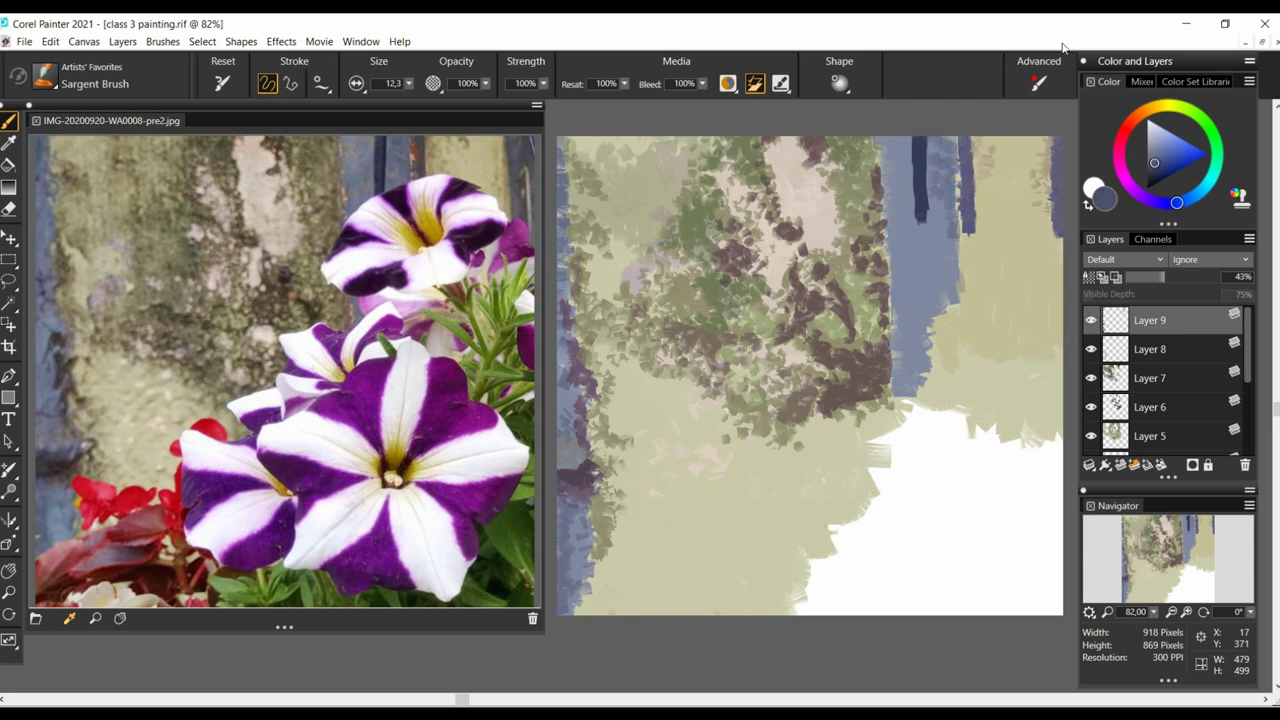
pyautogui.keyDown('alt'); pyautogui.click(668, 198); pyautogui.keyUp('alt')
pyautogui.moveTo(883, 166)
pyautogui.mouseDown()
pyautogui.moveTo(891, 137)
pyautogui.moveTo(903, 223)
pyautogui.moveTo(908, 177)
pyautogui.moveTo(895, 260)
pyautogui.mouseUp()
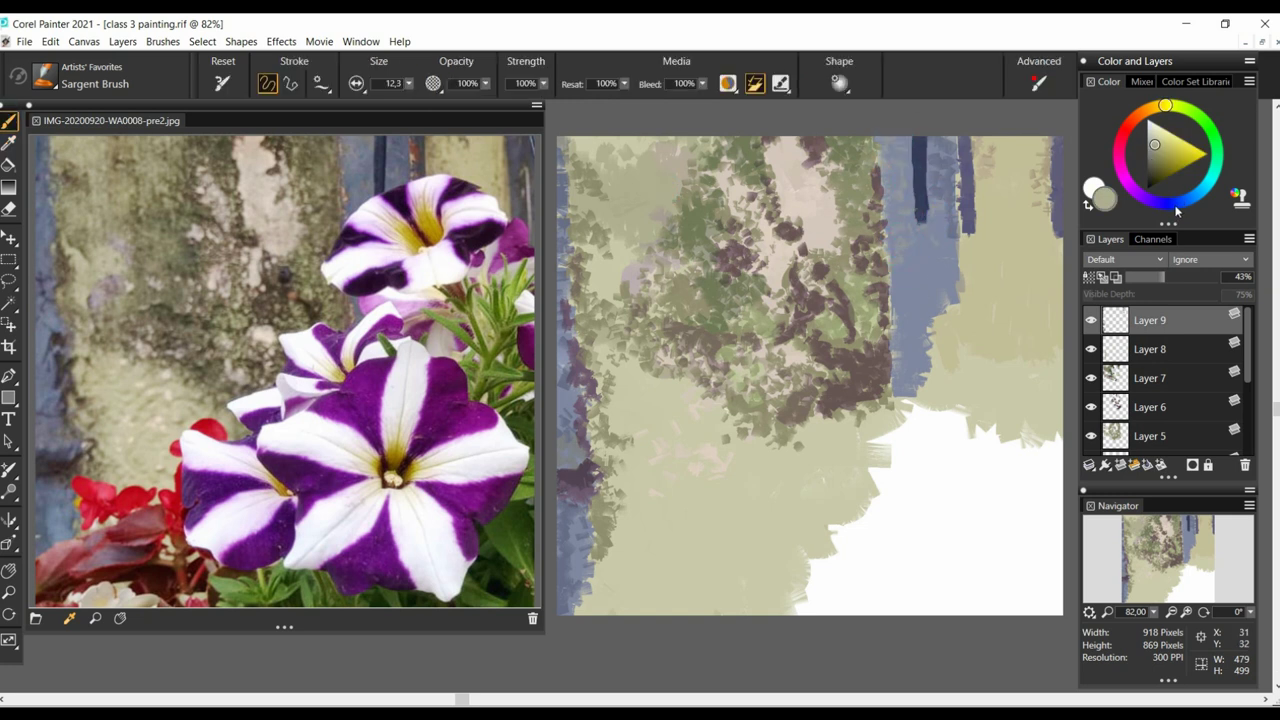
# - Add Layer 10, group all the wall layers beneath it under the name "wall", and make Layer 10 active
pyautogui.click(1121, 465)
pyautogui.click(1190, 349)
pyautogui.moveTo(1249, 335); pyautogui.dragTo(1250, 446)
pyautogui.keyDown('shift'); pyautogui.click(1205, 437); pyautogui.keyUp('shift')
pyautogui.click(1089, 465)
pyautogui.click(960, 479)
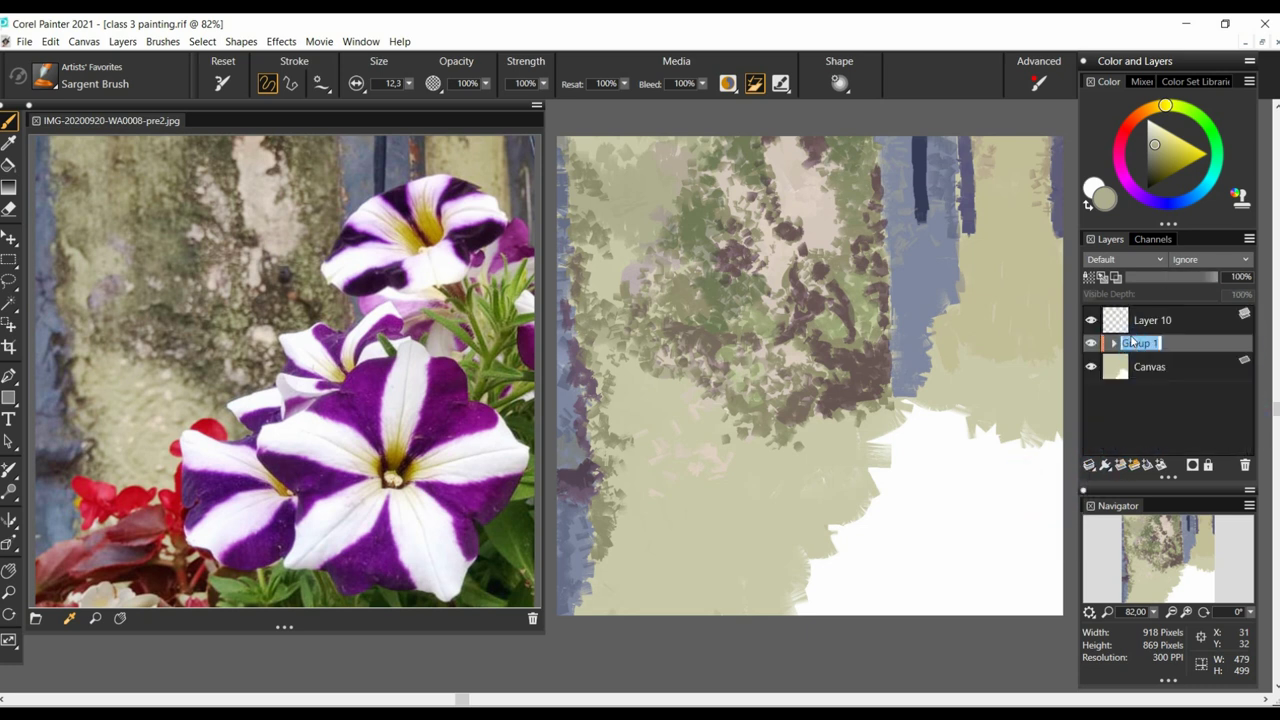
pyautogui.click(1189, 316)
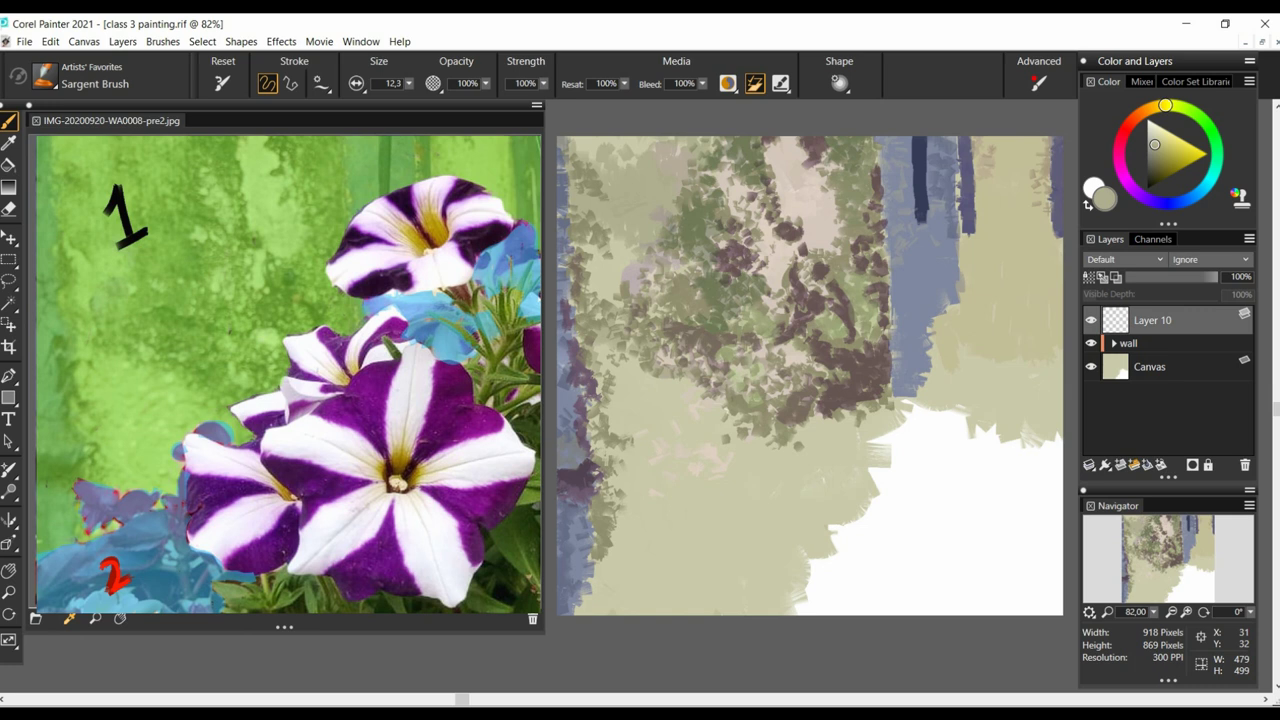
# - On Layer 10, paint a bright red flower patch at the wall's lower left with brush size 11.4
pyautogui.moveTo(1158, 113); pyautogui.dragTo(1128, 137)
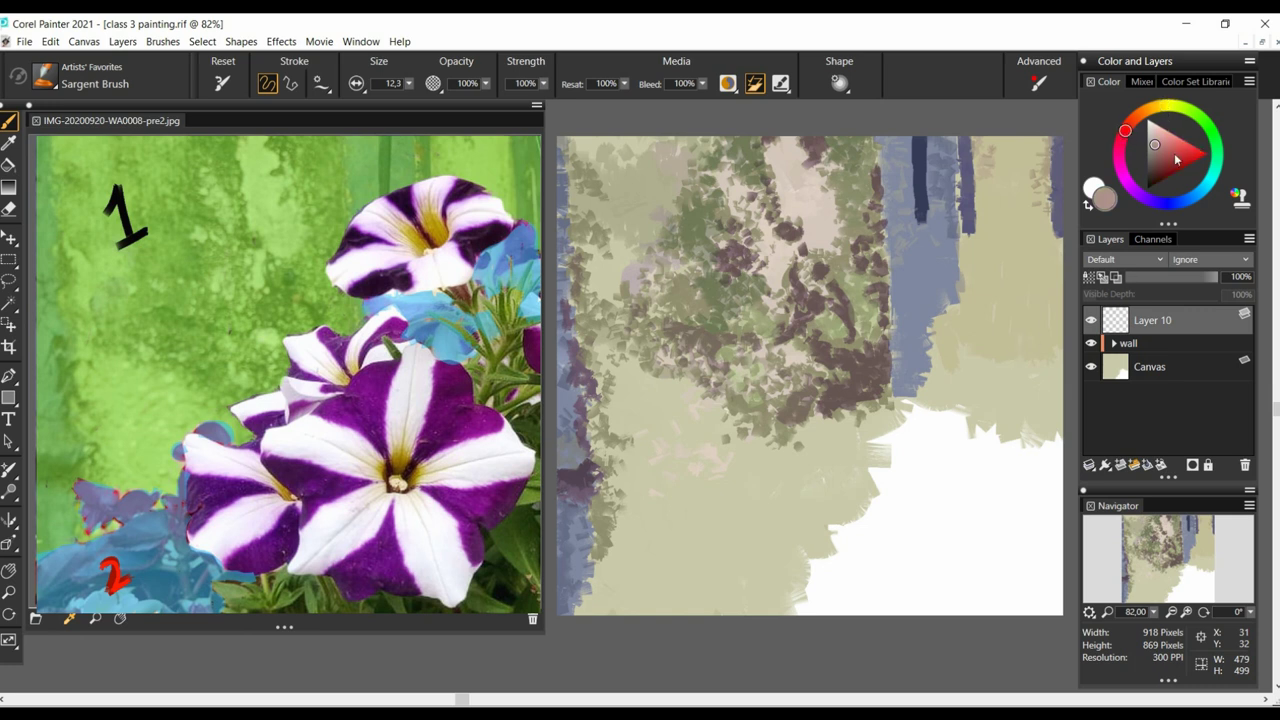
pyautogui.press('[')
pyautogui.moveTo(597, 505)
pyautogui.mouseDown()
pyautogui.moveTo(635, 506)
pyautogui.moveTo(609, 530)
pyautogui.moveTo(627, 532)
pyautogui.moveTo(670, 520)
pyautogui.mouseUp()
pyautogui.click(50, 42)
pyautogui.click(90, 230)
pyautogui.press('Return')
pyautogui.press('b')
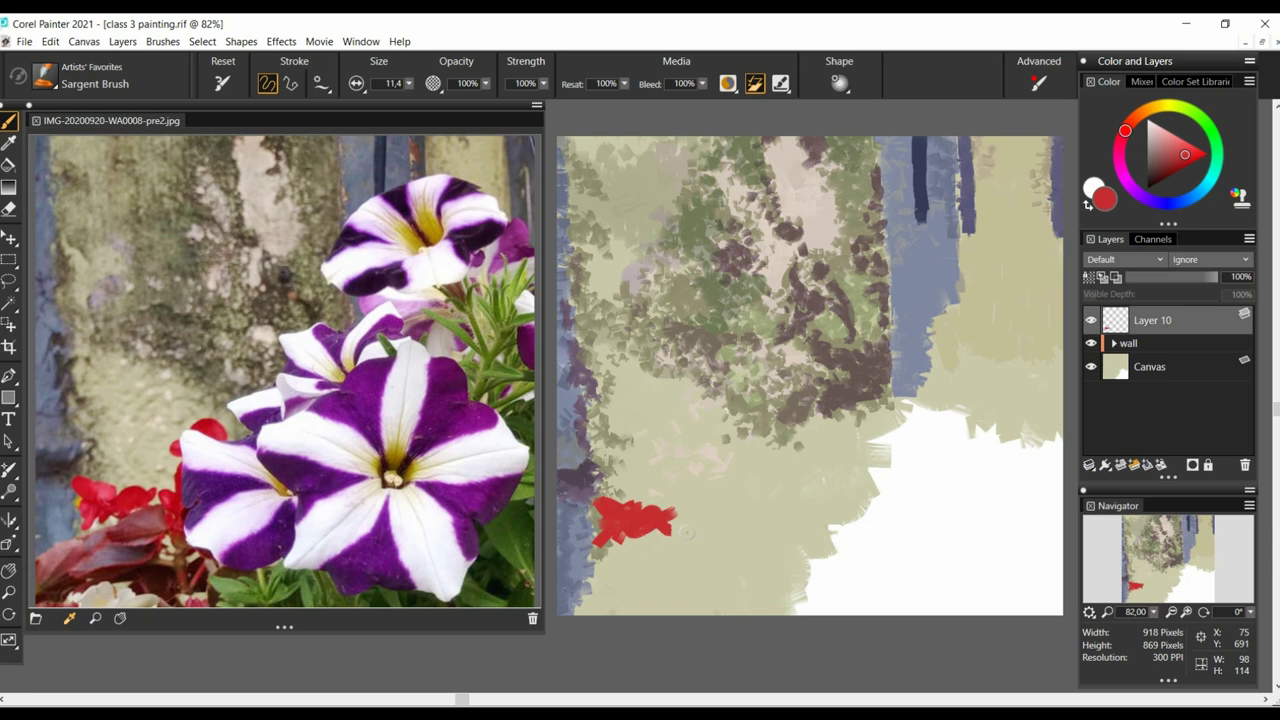
# - Block in the muted dark red leaf mass across the painting's lower left corner, reducing the brush size to 9.2
pyautogui.moveTo(600, 564)
pyautogui.mouseDown()
pyautogui.moveTo(553, 598)
pyautogui.moveTo(610, 568)
pyautogui.moveTo(564, 608)
pyautogui.moveTo(622, 561)
pyautogui.mouseUp()
pyautogui.click(1164, 157)
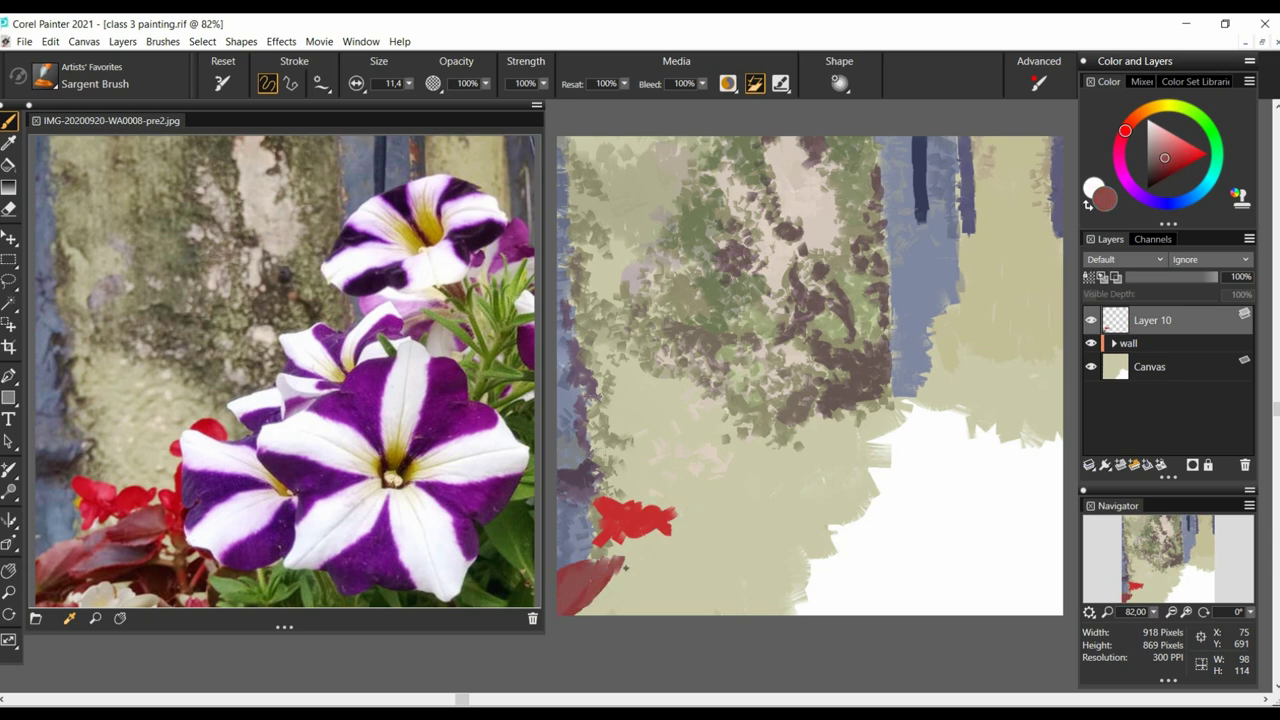
pyautogui.moveTo(409, 88); pyautogui.dragTo(406, 94)
pyautogui.moveTo(618, 566)
pyautogui.mouseDown()
pyautogui.moveTo(694, 523)
pyautogui.moveTo(650, 555)
pyautogui.moveTo(636, 608)
pyautogui.moveTo(666, 586)
pyautogui.moveTo(740, 600)
pyautogui.moveTo(760, 560)
pyautogui.moveTo(746, 594)
pyautogui.mouseUp()
# - Paint a bright red upright stroke and curved flower cluster rising above the dark red leaves
pyautogui.keyDown('alt'); pyautogui.click(197, 447); pyautogui.keyUp('alt')
pyautogui.moveTo(690, 515)
pyautogui.mouseDown()
pyautogui.moveTo(700, 549)
pyautogui.moveTo(699, 475)
pyautogui.moveTo(705, 530)
pyautogui.mouseUp()
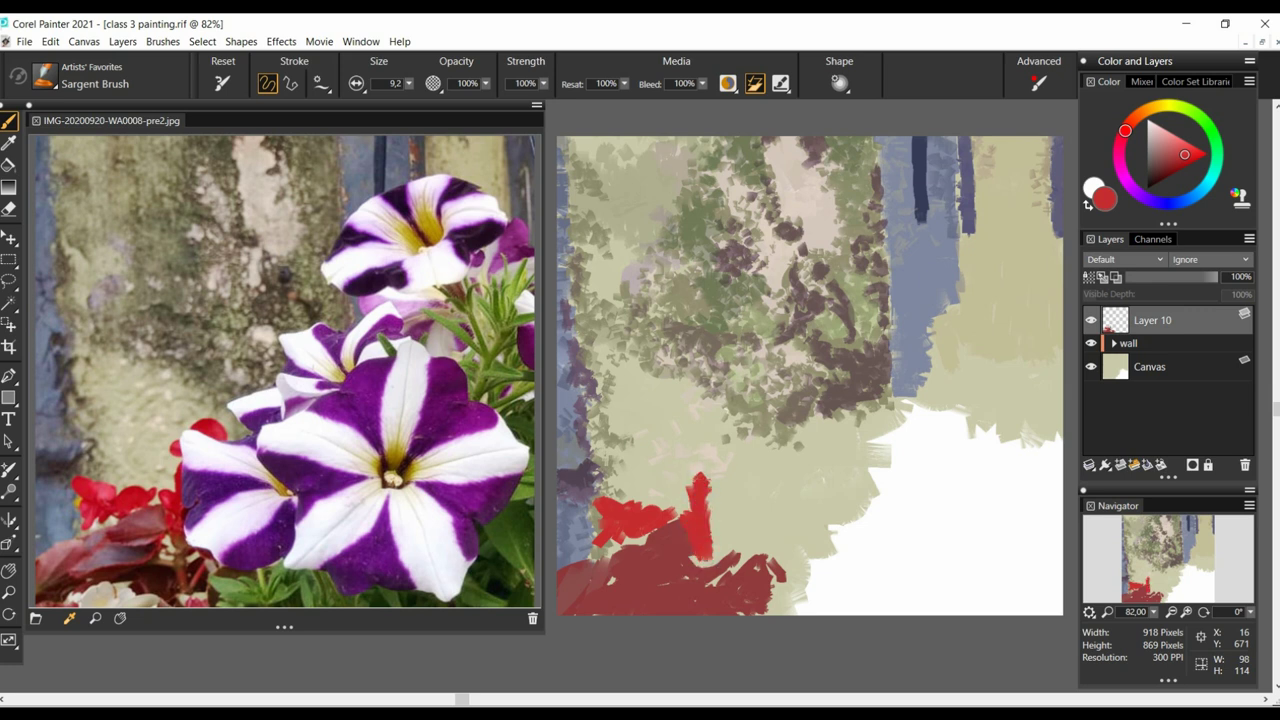
pyautogui.moveTo(700, 474)
pyautogui.mouseDown()
pyautogui.moveTo(703, 458)
pyautogui.moveTo(740, 444)
pyautogui.moveTo(745, 461)
pyautogui.mouseUp()
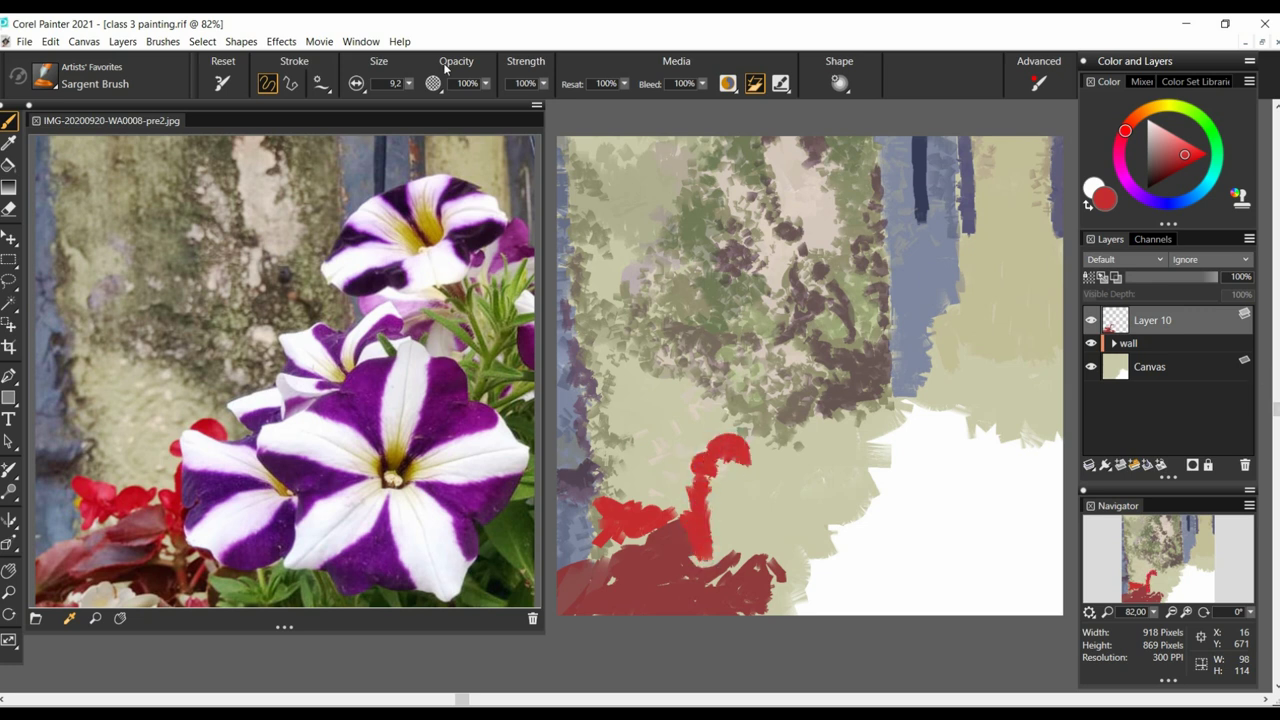
# - Add deep red strokes over the leaves on Layer 11 at 44% opacity, and a brown stem below the red flower on Layer 12
pyautogui.click(1118, 467)
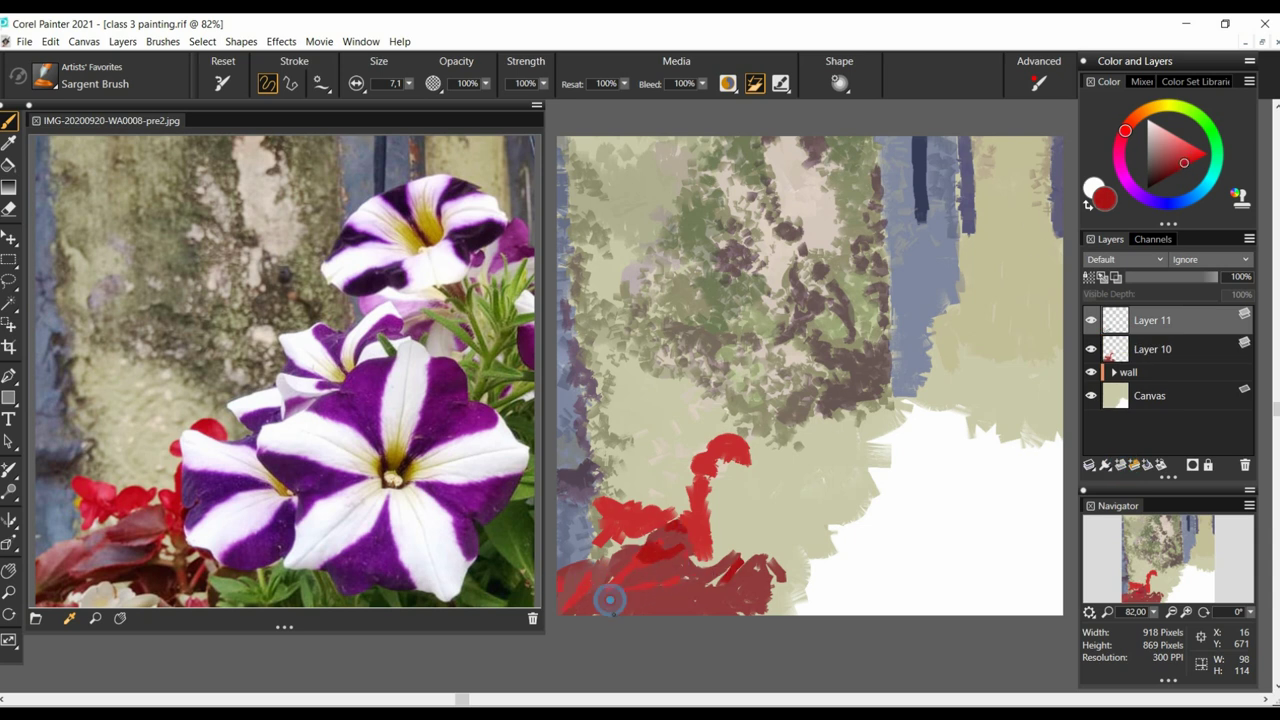
pyautogui.click(1166, 281)
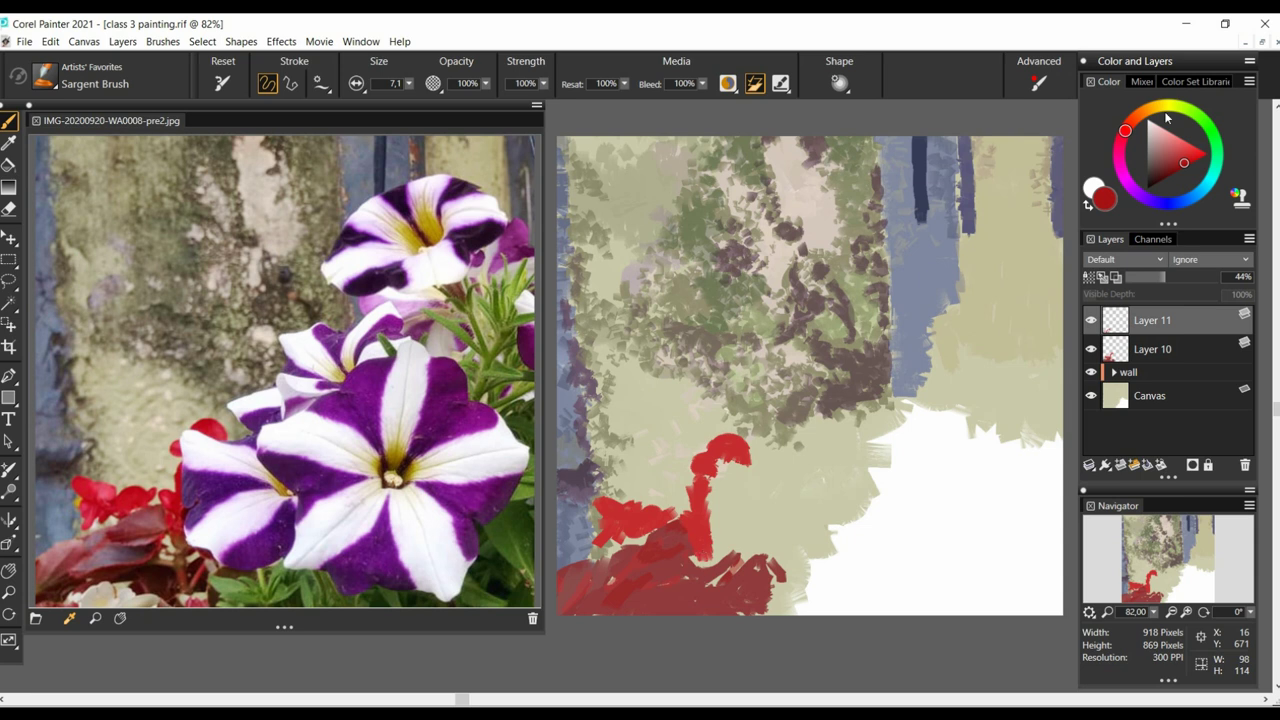
pyautogui.click(1150, 109)
pyautogui.click(1165, 172)
pyautogui.click(1119, 466)
pyautogui.moveTo(702, 547); pyautogui.dragTo(703, 557)
pyautogui.click(1162, 159)
pyautogui.keyDown('alt'); pyautogui.click(708, 566); pyautogui.keyUp('alt')
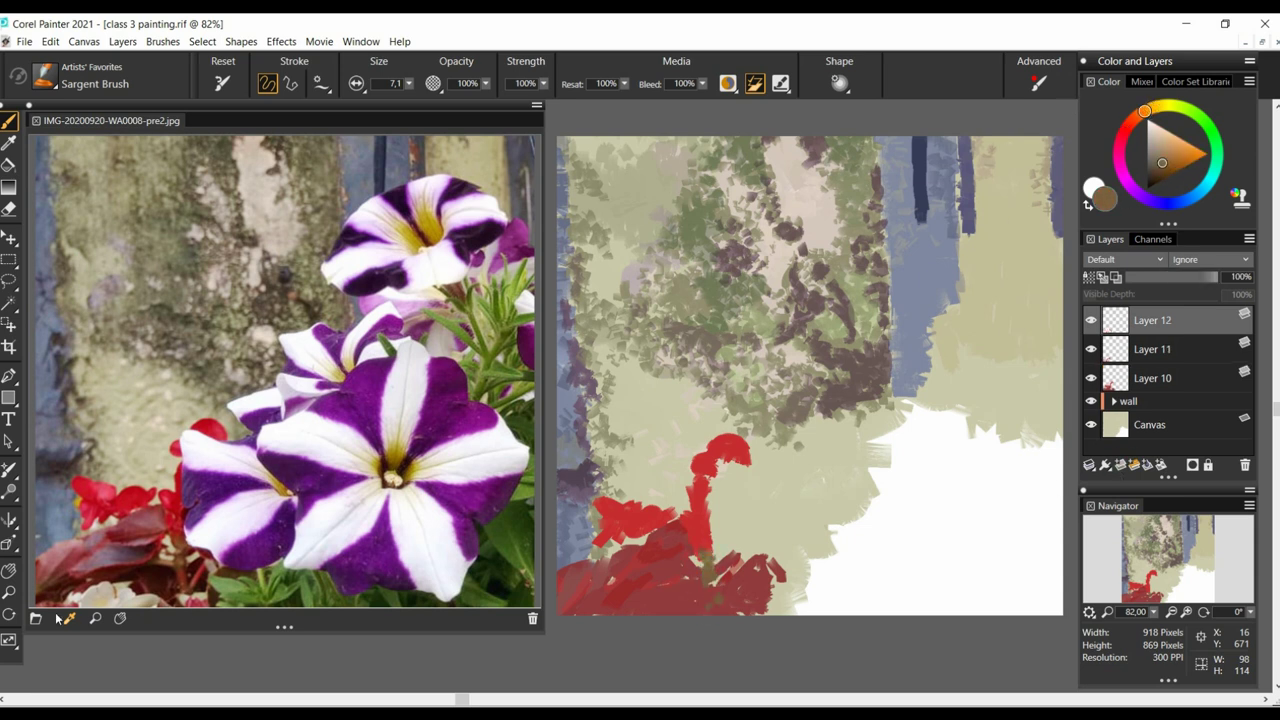
# - On new Layer 13 at 64% opacity, paint dark crimson-maroon strokes through the red leaf mass
pyautogui.click(1122, 136)
pyautogui.click(1120, 466)
pyautogui.moveTo(688, 549)
pyautogui.mouseDown()
pyautogui.moveTo(658, 564)
pyautogui.moveTo(675, 570)
pyautogui.moveTo(651, 600)
pyautogui.moveTo(745, 590)
pyautogui.mouseUp()
pyautogui.click(1184, 277)
pyautogui.moveTo(583, 594); pyautogui.dragTo(593, 612)
pyautogui.click(1165, 167)
# - Add Layers 14 and 15, deepen the lower middle leaves with more dark maroon strokes, and set Layer 15's opacity to 52%
pyautogui.click(1122, 466)
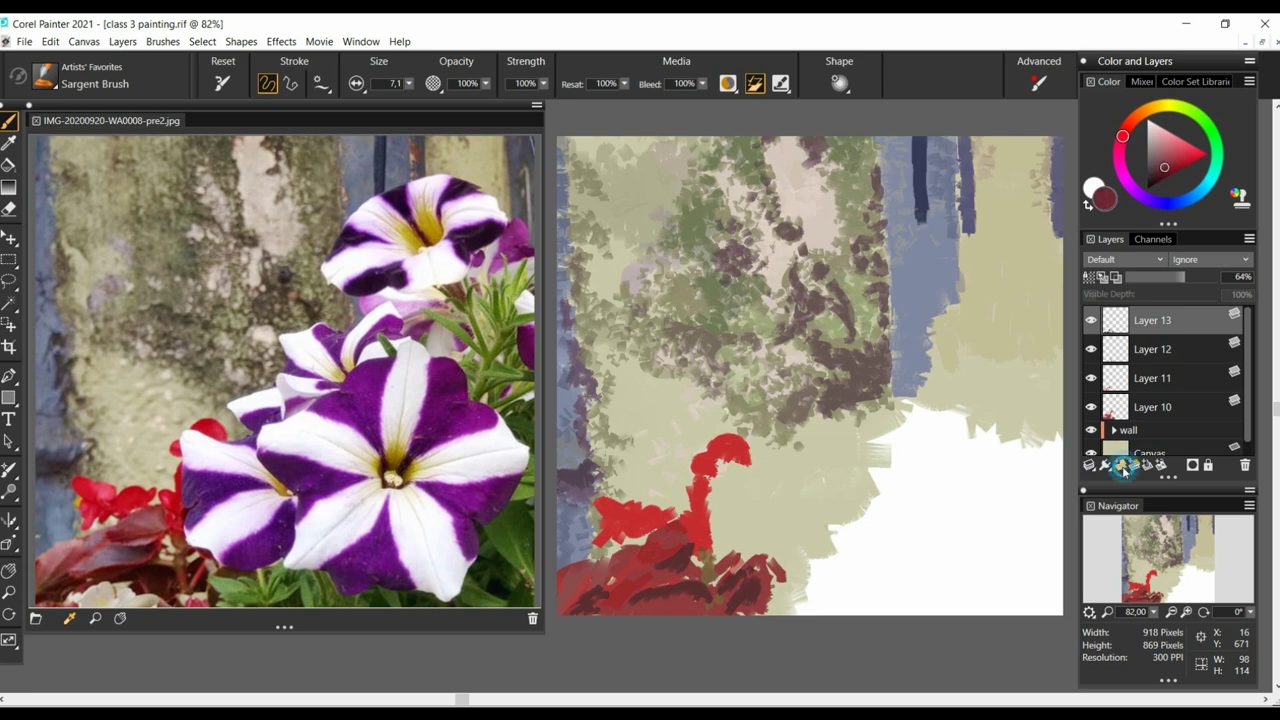
pyautogui.click(1122, 466)
pyautogui.moveTo(666, 567)
pyautogui.mouseDown()
pyautogui.moveTo(656, 573)
pyautogui.moveTo(706, 600)
pyautogui.mouseUp()
pyautogui.click(1173, 277)
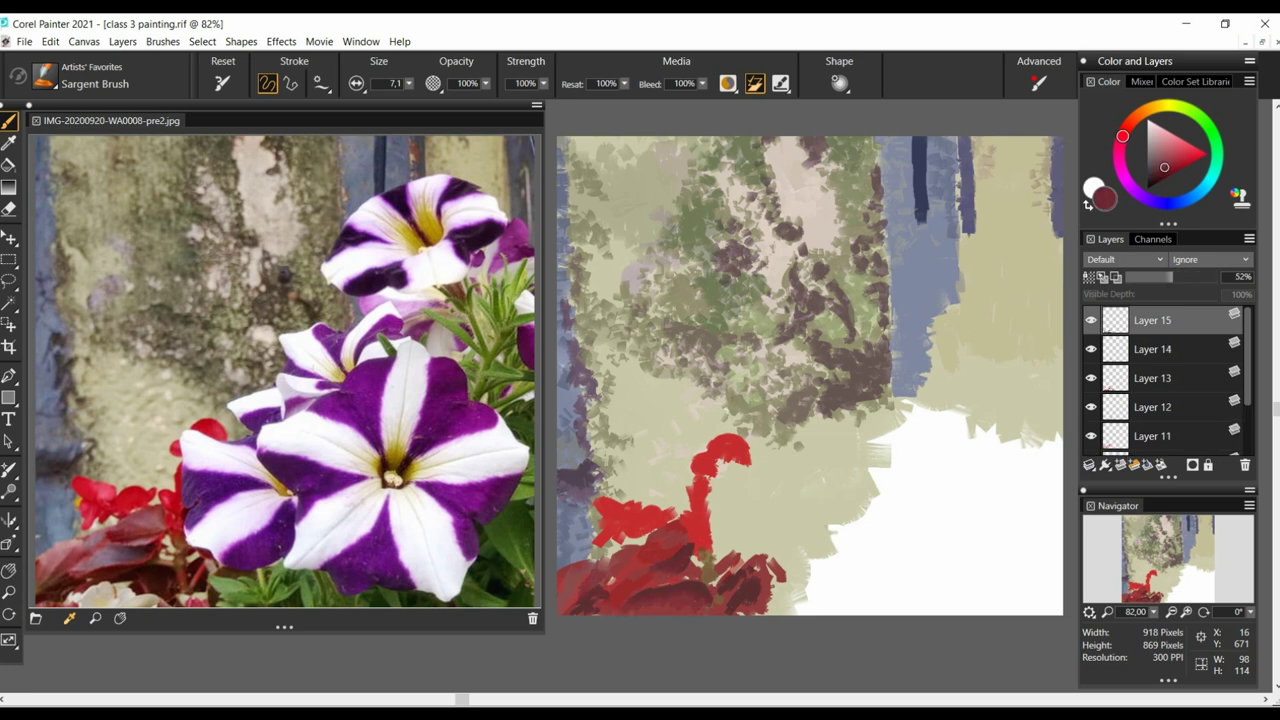
# - On new Layer 16, paint dusty pink highlights on the leaves' left and top edges, and add Layer 17
pyautogui.click(1165, 142)
pyautogui.click(1122, 466)
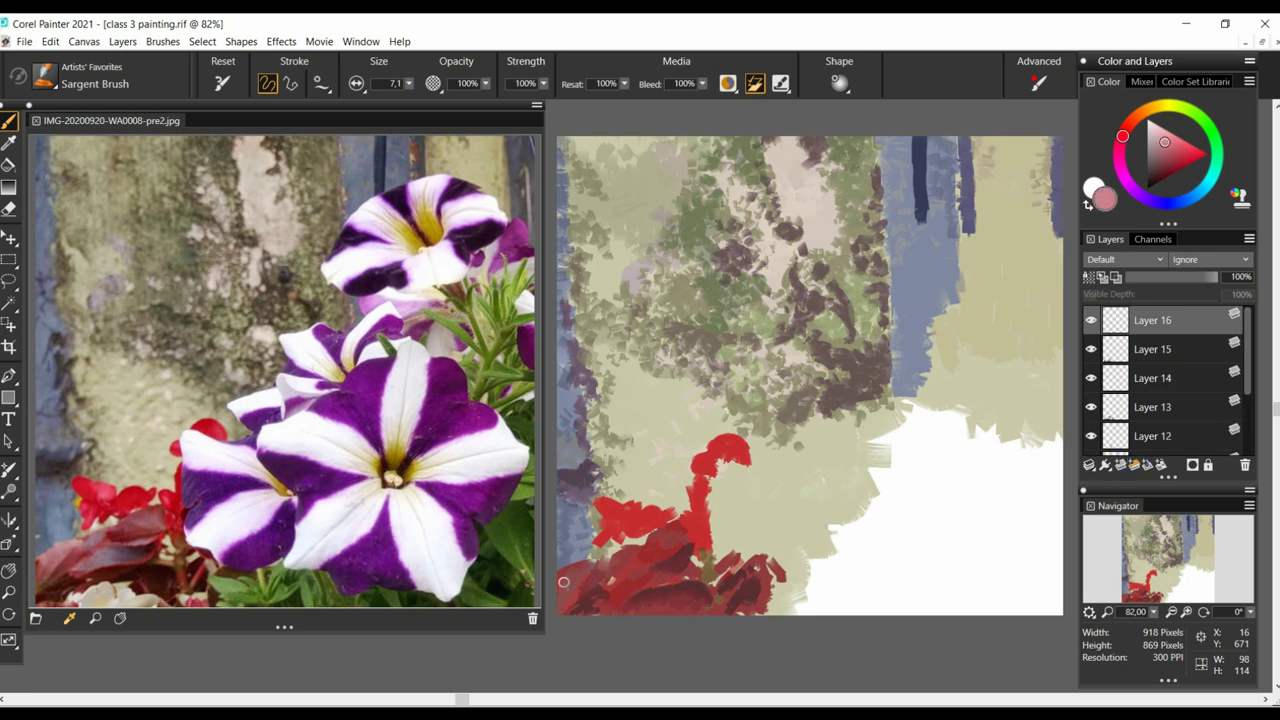
pyautogui.moveTo(564, 585); pyautogui.dragTo(588, 568)
pyautogui.moveTo(662, 551); pyautogui.dragTo(659, 539)
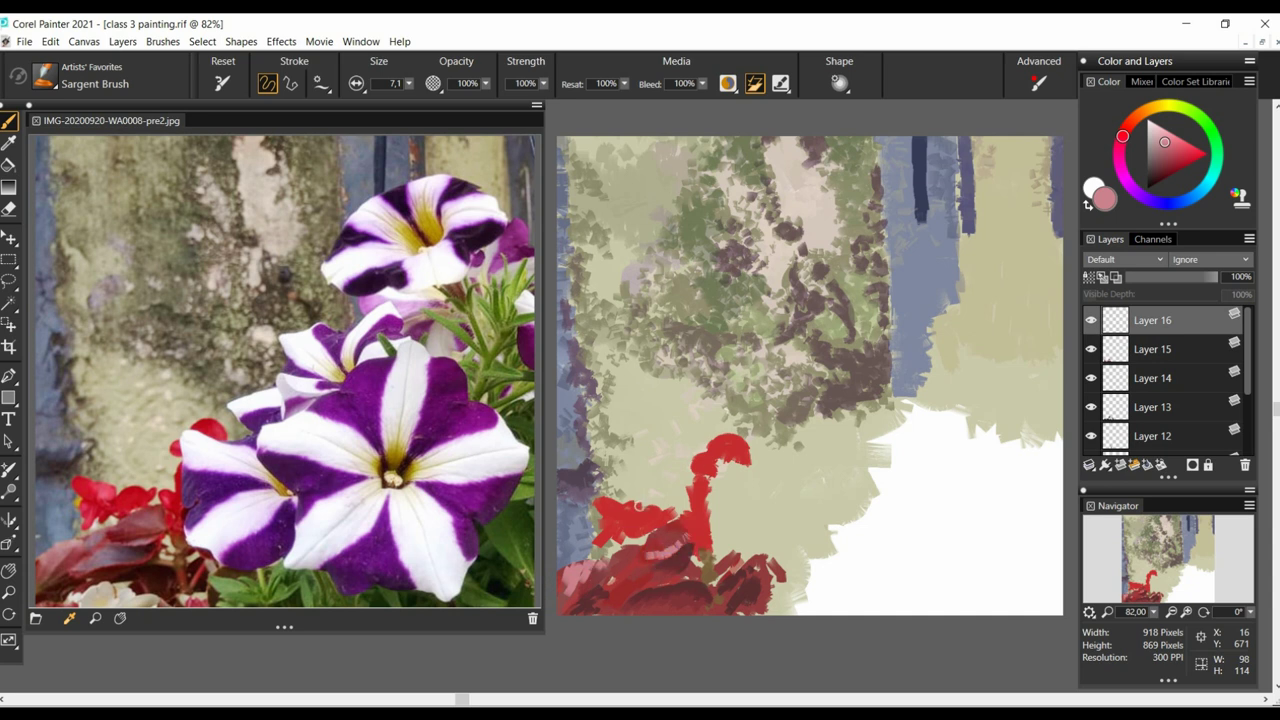
pyautogui.hotkey('ctrl', 'shift', 'n')
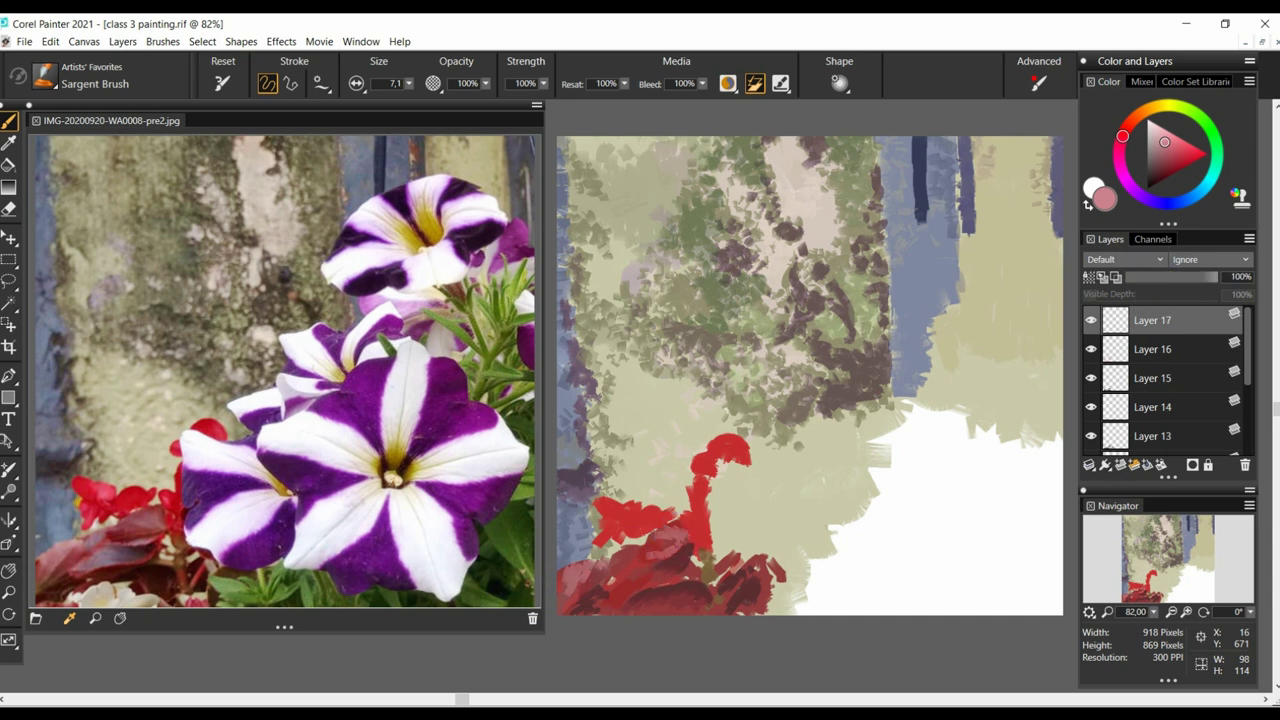
# - Paint light pink highlights on the red begonia flowers on Layer 17 and set its opacity to 59%
pyautogui.keyDown('alt'); pyautogui.click(580, 567); pyautogui.keyUp('alt')
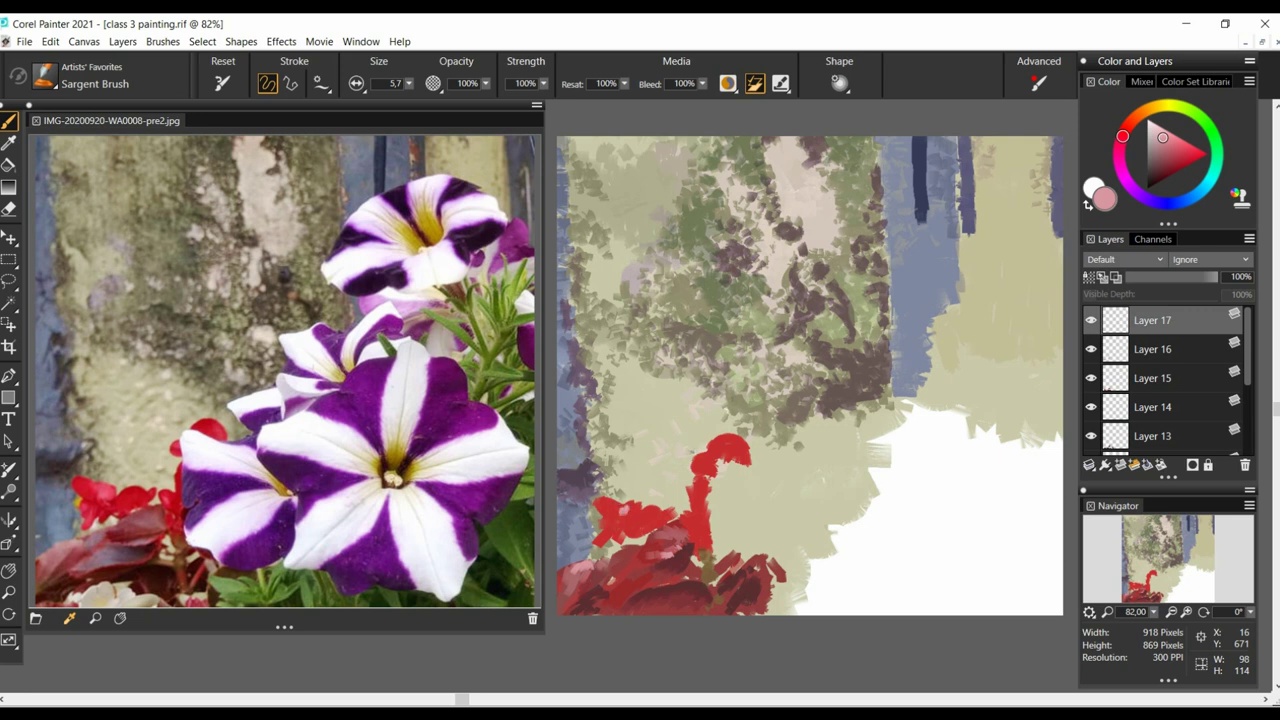
pyautogui.click(1178, 139)
pyautogui.moveTo(627, 506); pyautogui.dragTo(624, 522)
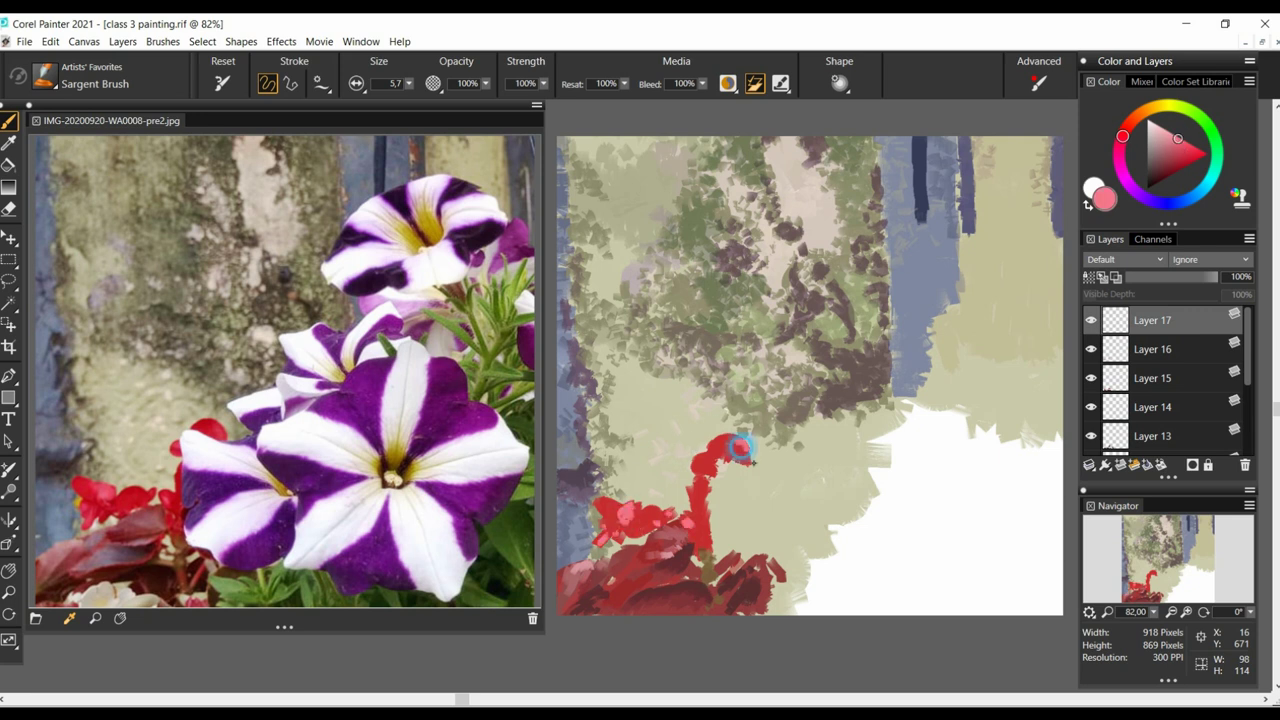
pyautogui.moveTo(1215, 277); pyautogui.dragTo(1180, 278)
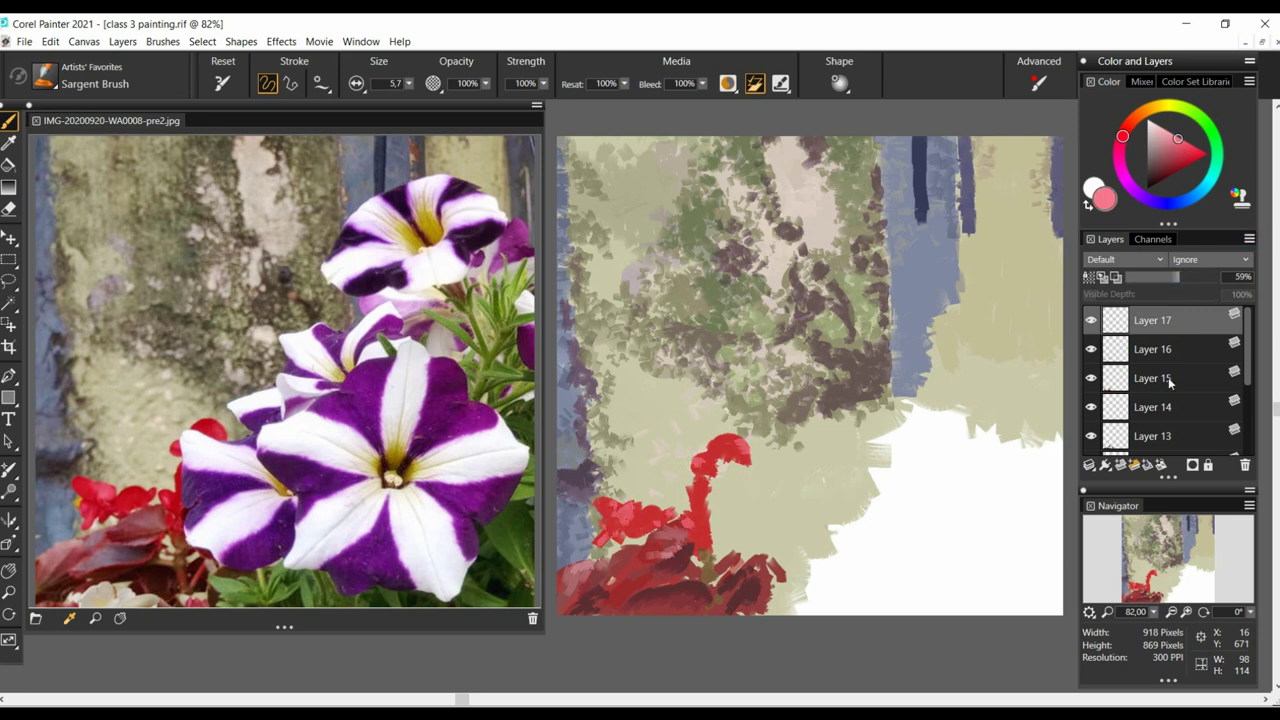
# - Add Layers 18 and 19, paint beige strokes for the cream blossoms along the canvas's bottom edge, and slightly lower the layer opacity
pyautogui.click(1121, 465)
pyautogui.click(1121, 465)
pyautogui.click(1150, 108)
pyautogui.click(1187, 150)
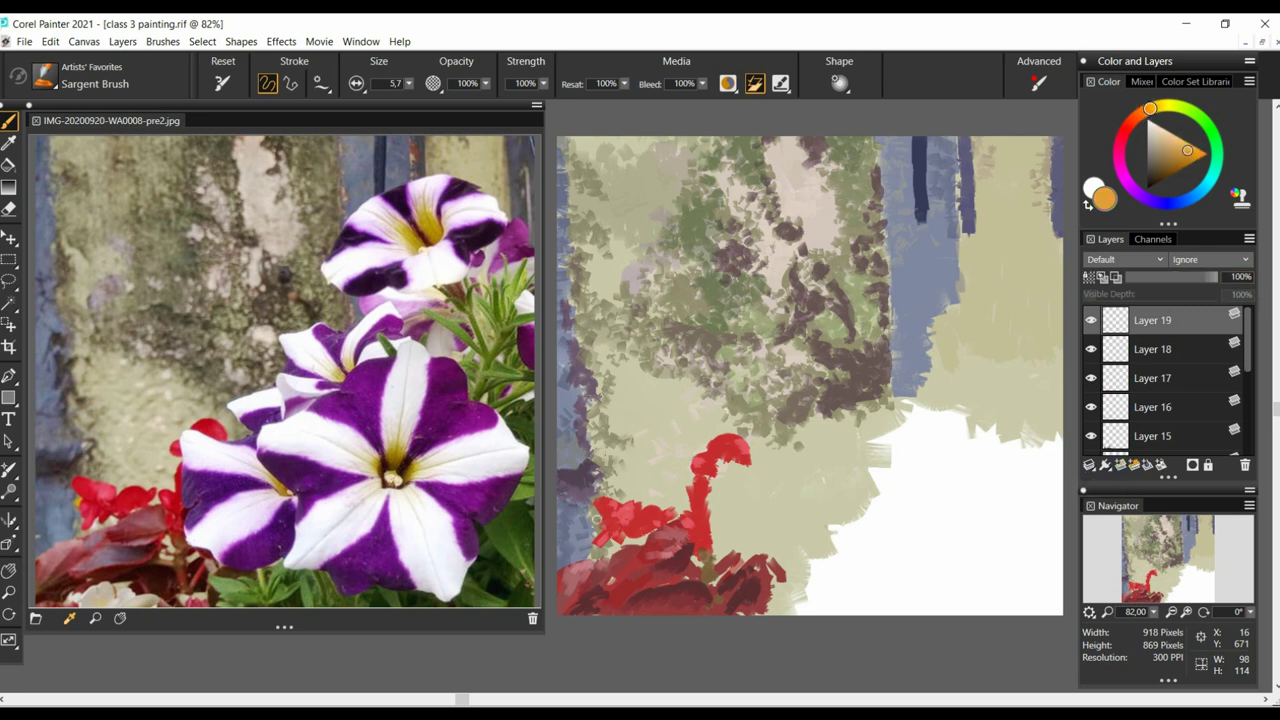
pyautogui.click(1158, 140)
pyautogui.moveTo(628, 614); pyautogui.dragTo(708, 610)
pyautogui.moveTo(1215, 277); pyautogui.dragTo(1201, 278)
# - Add Layers 20 and 21 and dab lighter cream and off-white touches onto the blossoms below the red leaves
pyautogui.click(1121, 465)
pyautogui.click(1121, 465)
pyautogui.click(1156, 134)
pyautogui.moveTo(618, 602)
pyautogui.mouseDown()
pyautogui.moveTo(676, 596)
pyautogui.moveTo(644, 606)
pyautogui.mouseUp()
pyautogui.click(1152, 132)
pyautogui.moveTo(686, 606); pyautogui.dragTo(695, 603)
pyautogui.moveTo(603, 606); pyautogui.dragTo(612, 602)
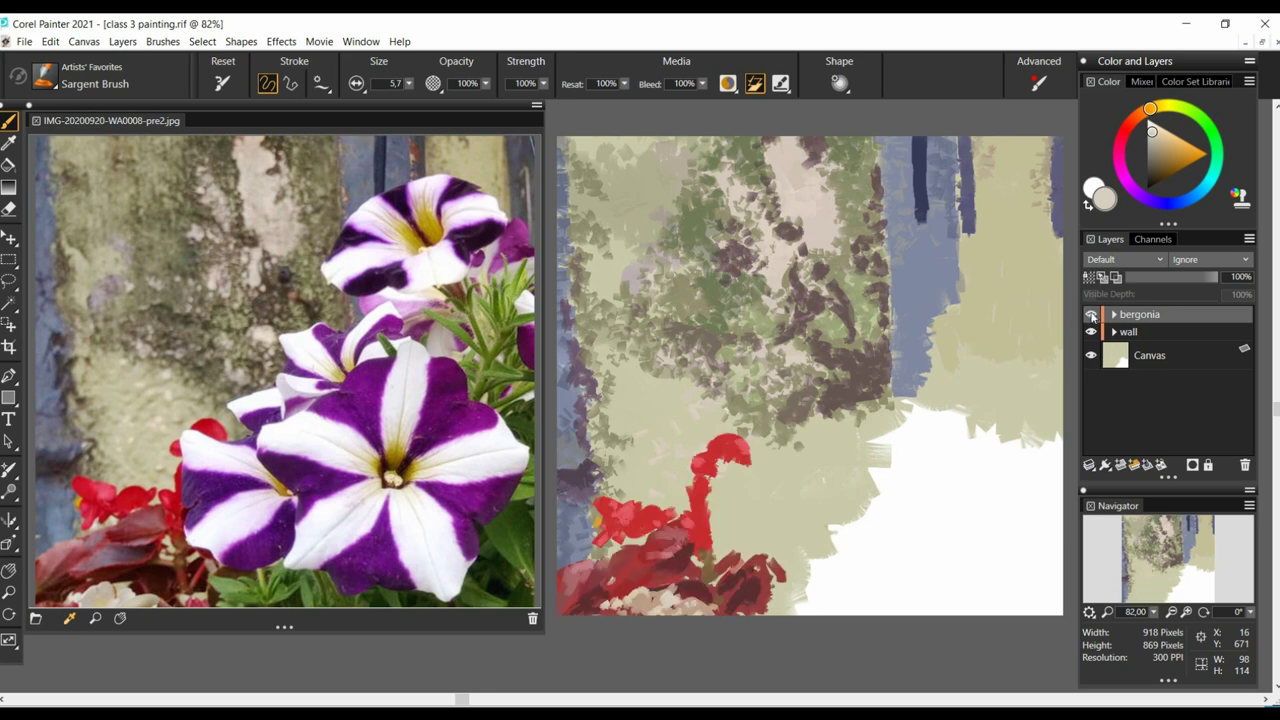
# - On new Layer 22, block in the furthest petunia's pale yellow centre near the right edge with a size 10.3 brush
pyautogui.hotkey('ctrl', 'shift', 'n')
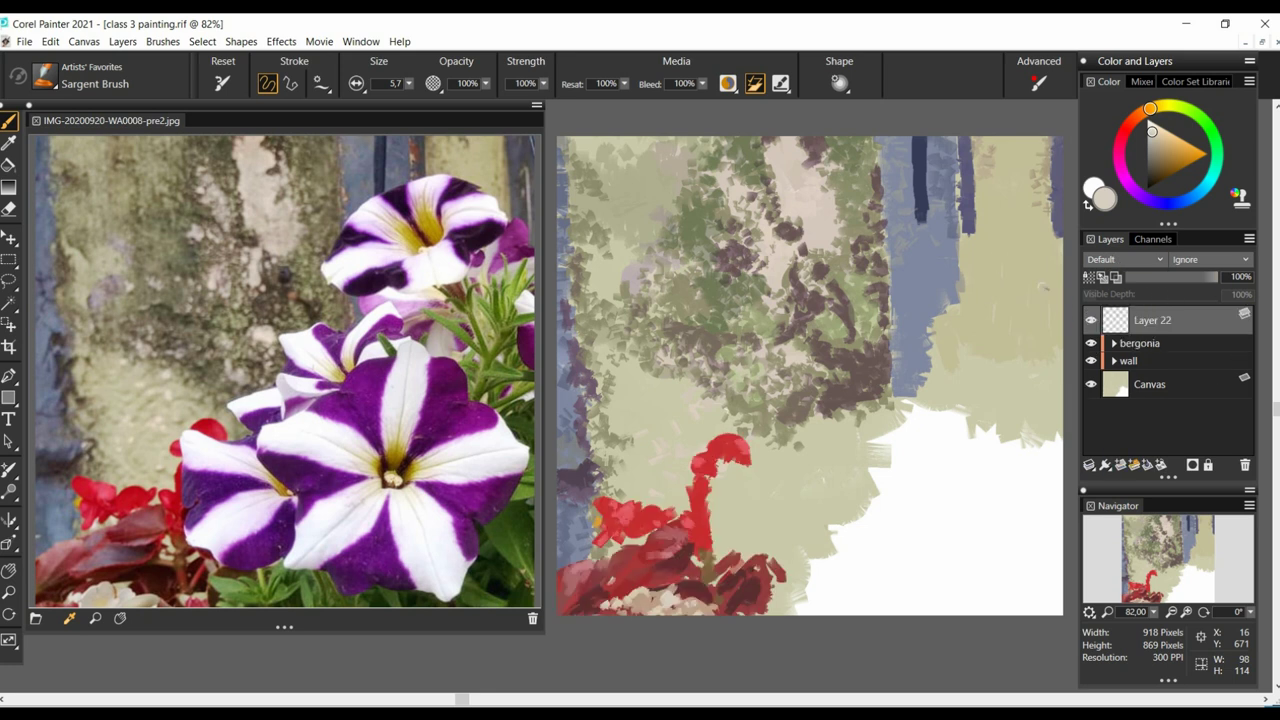
pyautogui.click(1161, 138)
pyautogui.click(1156, 106)
pyautogui.moveTo(1000, 338)
pyautogui.mouseDown()
pyautogui.moveTo(972, 350)
pyautogui.moveTo(1016, 308)
pyautogui.moveTo(1027, 336)
pyautogui.moveTo(972, 326)
pyautogui.mouseUp()
pyautogui.click(1160, 132)
pyautogui.click(1157, 107)
pyautogui.click(1160, 132)
pyautogui.moveTo(1026, 338); pyautogui.dragTo(1018, 364)
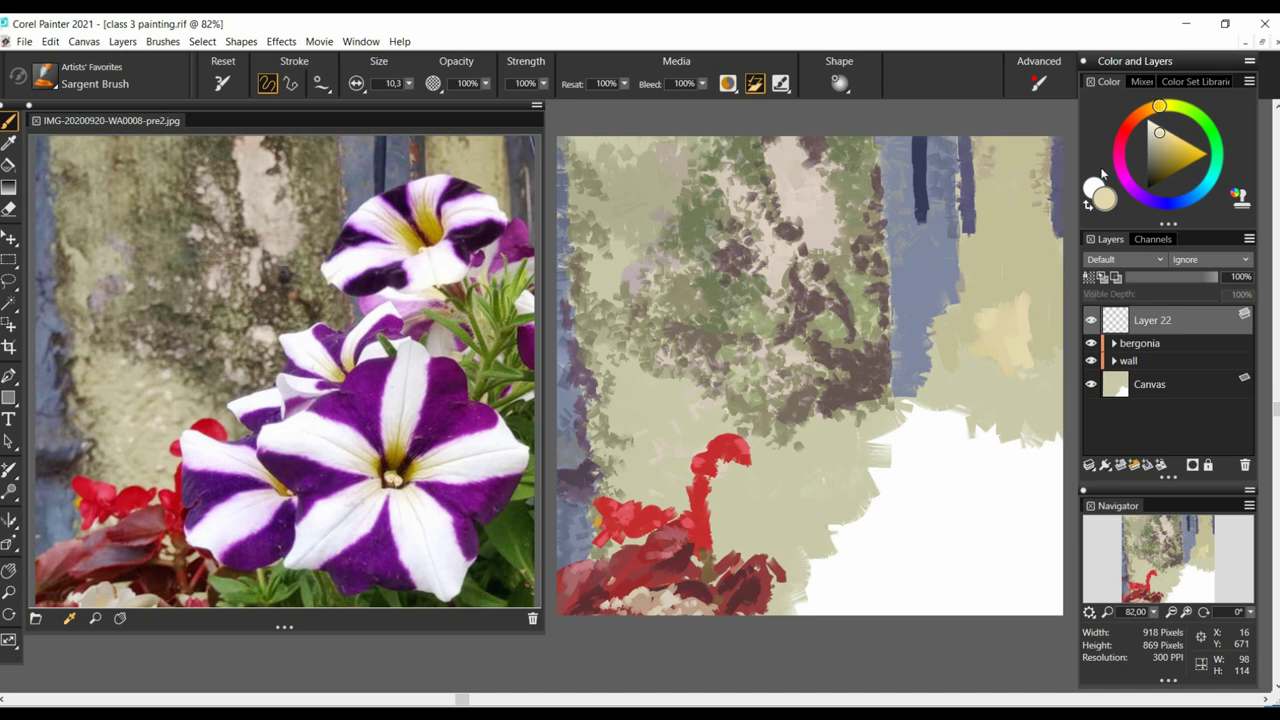
pyautogui.click(1156, 107)
pyautogui.click(1167, 132)
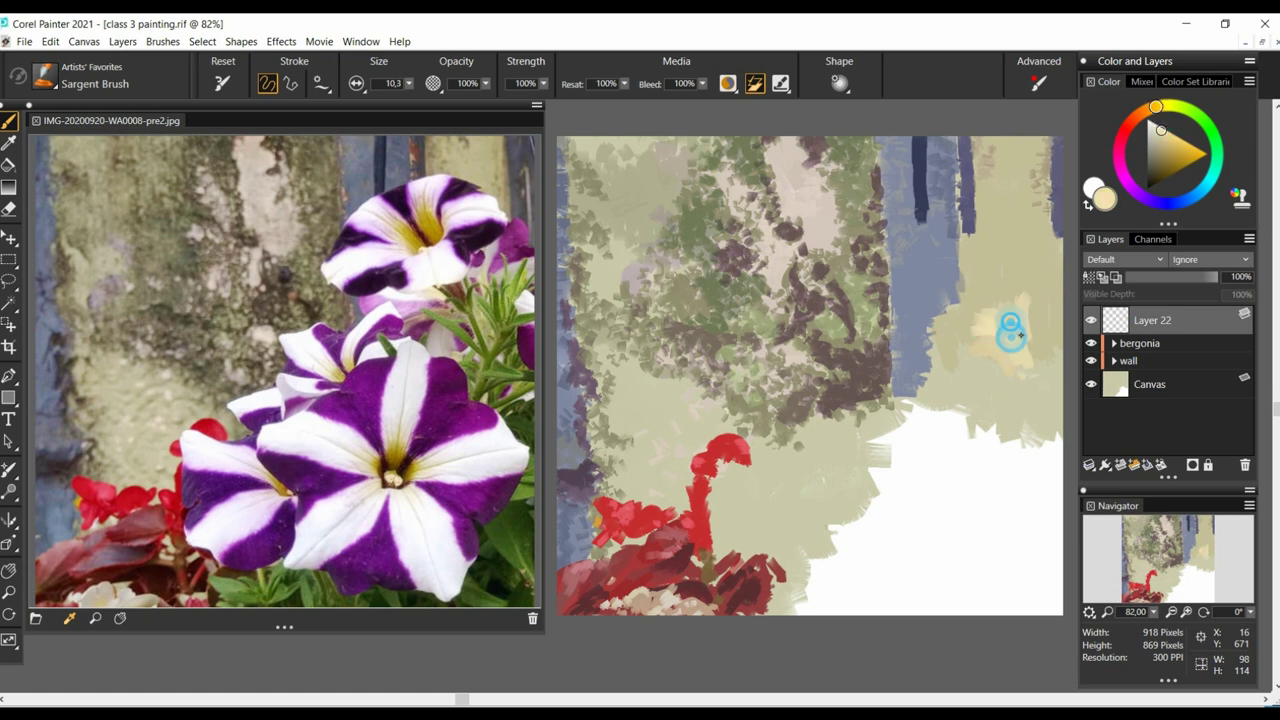
# - Paint pale lavender and pink petals around the furthest petunia's yellow centre
pyautogui.click(443, 336)
pyautogui.click(1130, 184)
pyautogui.moveTo(1027, 292)
pyautogui.mouseDown()
pyautogui.moveTo(1020, 312)
pyautogui.moveTo(1026, 296)
pyautogui.moveTo(1012, 302)
pyautogui.moveTo(1054, 304)
pyautogui.moveTo(1016, 304)
pyautogui.mouseUp()
pyautogui.click(1151, 128)
pyautogui.click(1148, 131)
pyautogui.moveTo(1034, 318)
pyautogui.mouseDown()
pyautogui.moveTo(977, 266)
pyautogui.moveTo(986, 353)
pyautogui.moveTo(1036, 375)
pyautogui.moveTo(980, 376)
pyautogui.mouseUp()
pyautogui.click(1150, 128)
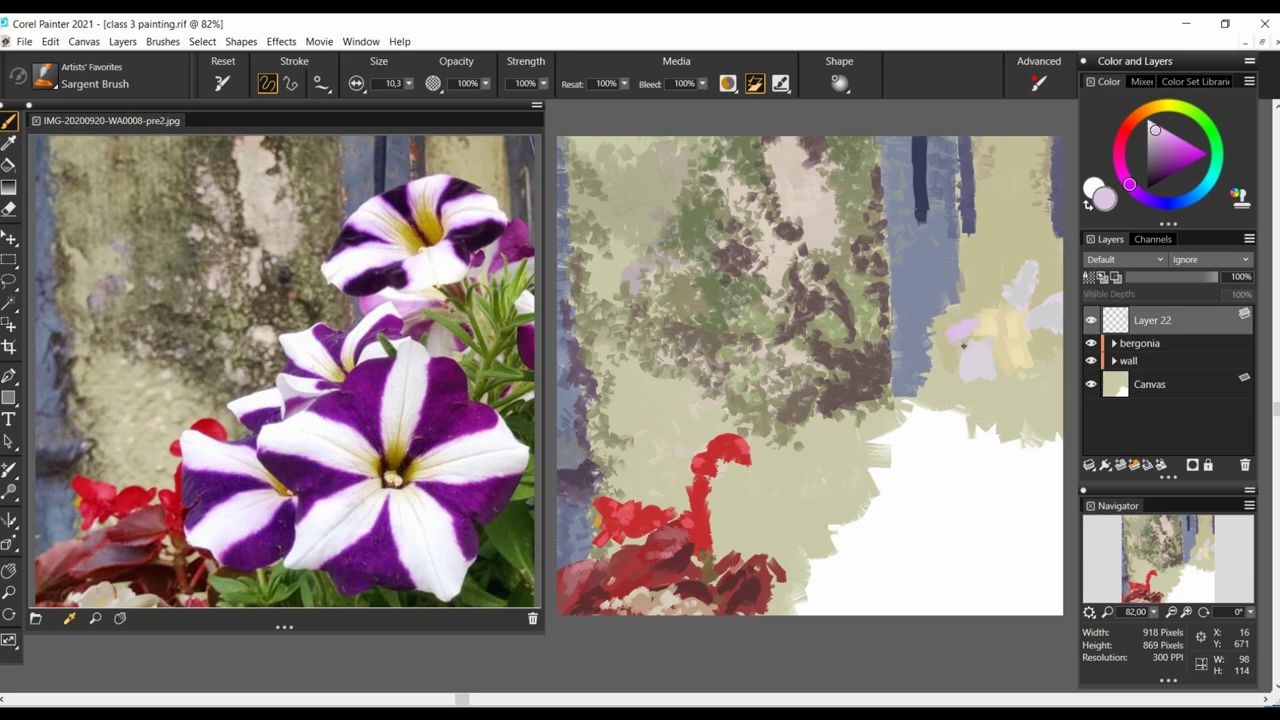
pyautogui.click(1165, 134)
pyautogui.moveTo(976, 324)
pyautogui.mouseDown()
pyautogui.moveTo(924, 334)
pyautogui.moveTo(930, 350)
pyautogui.moveTo(920, 322)
pyautogui.moveTo(968, 335)
pyautogui.moveTo(940, 358)
pyautogui.mouseUp()
pyautogui.click(1151, 124)
# - With a size 7.7 brush, paint magenta-purple markings on the furthest petunia's petals
pyautogui.click(409, 84)
pyautogui.click(1170, 152)
pyautogui.click(1125, 177)
pyautogui.click(1172, 158)
pyautogui.press('[')
pyautogui.click(1012, 290)
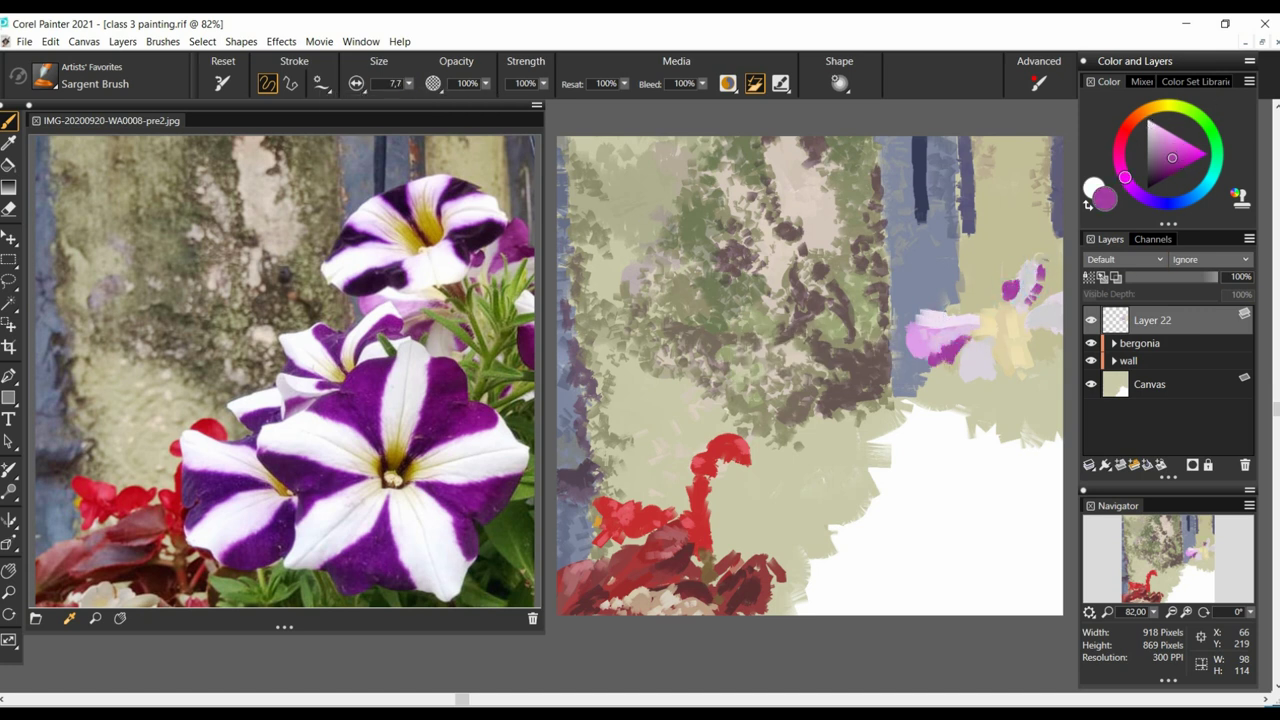
pyautogui.moveTo(1030, 290)
pyautogui.mouseDown()
pyautogui.moveTo(1050, 255)
pyautogui.moveTo(1062, 285)
pyautogui.mouseUp()
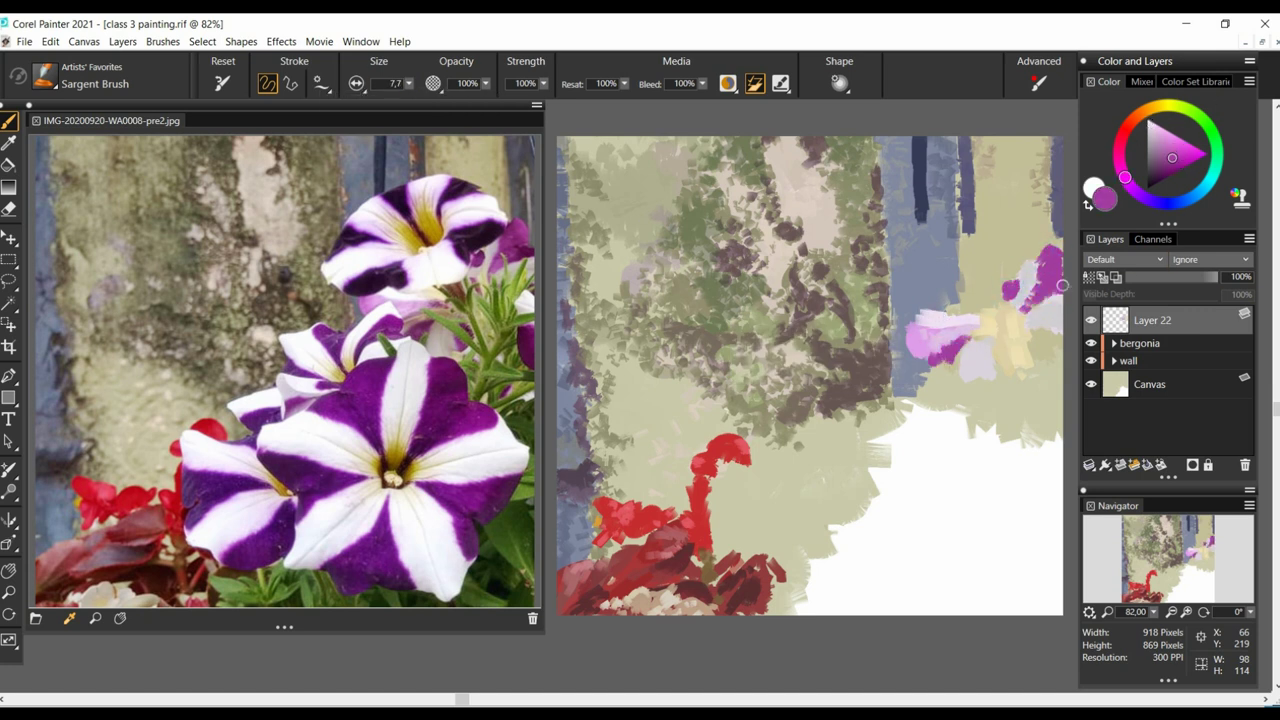
pyautogui.moveTo(987, 343); pyautogui.dragTo(1002, 364)
pyautogui.moveTo(1050, 372); pyautogui.dragTo(1038, 388)
# - Deepen the furthest petunia's purple petal markings with darker purple strokes
pyautogui.click(1169, 174)
pyautogui.click(1171, 169)
pyautogui.moveTo(1049, 291)
pyautogui.mouseDown()
pyautogui.moveTo(1061, 287)
pyautogui.moveTo(1012, 293)
pyautogui.mouseUp()
pyautogui.moveTo(991, 346); pyautogui.dragTo(1036, 386)
pyautogui.click(961, 346)
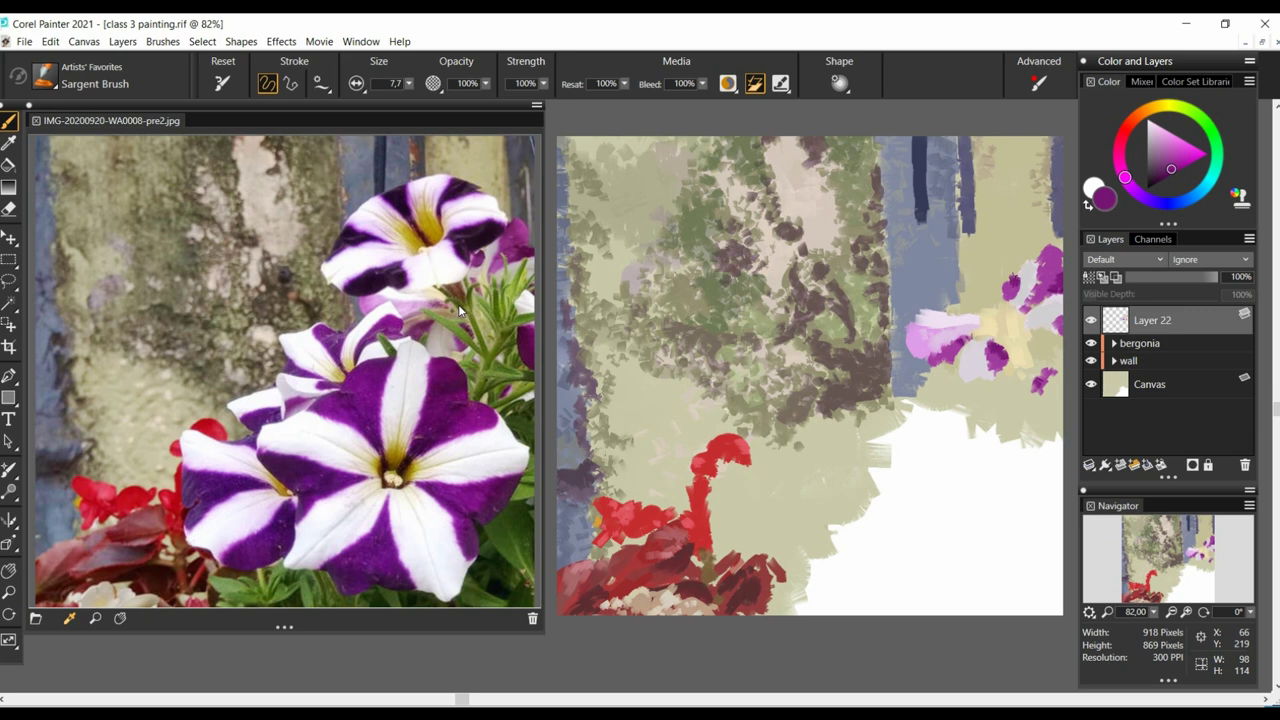
# - On new Layer 23, paint dark maroon strokes above the furthest petunia's yellow centre and set the layer opacity to 84%
pyautogui.click(1120, 465)
pyautogui.click(1119, 148)
pyautogui.click(1163, 171)
pyautogui.moveTo(970, 297); pyautogui.dragTo(999, 320)
pyautogui.moveTo(983, 289); pyautogui.dragTo(1007, 334)
pyautogui.moveTo(1217, 277); pyautogui.dragTo(1205, 277)
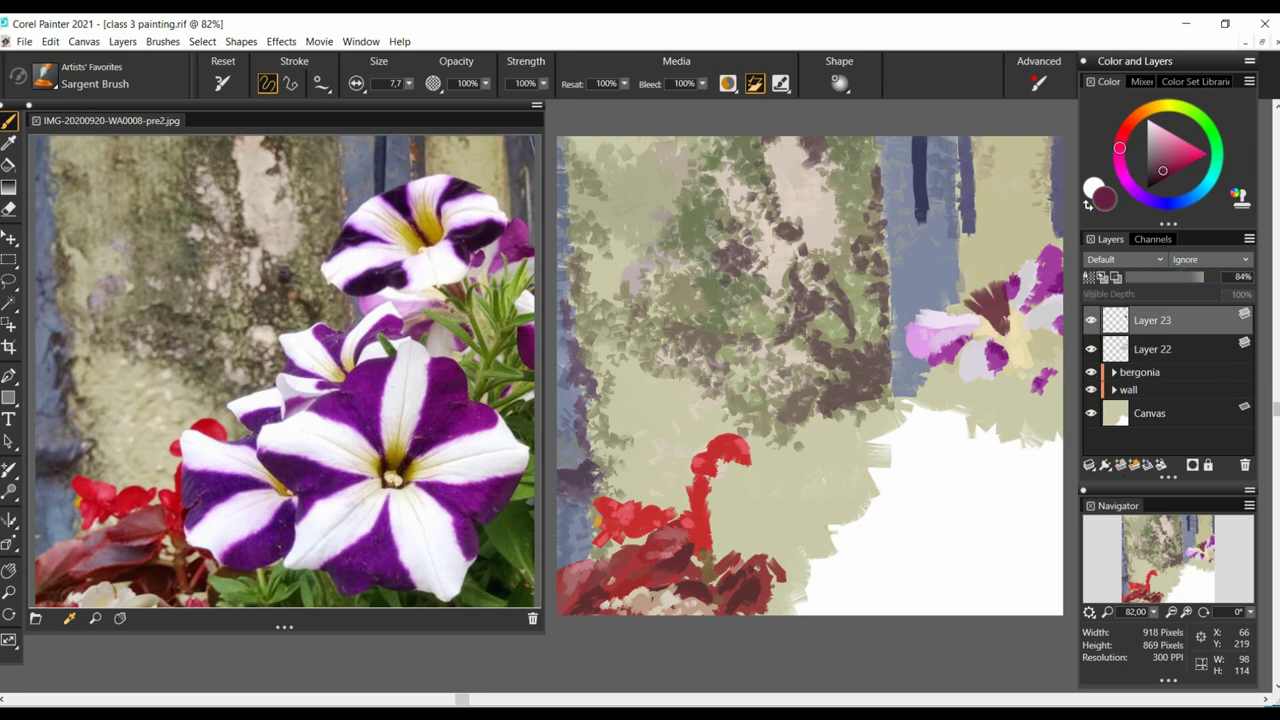
# - Sample the dark red of the begonia leaves and add dark red strokes along the stem and the leaves' right edge
pyautogui.keyDown('alt'); pyautogui.click(766, 580); pyautogui.keyUp('alt')
pyautogui.keyDown('alt'); pyautogui.click(770, 588); pyautogui.keyUp('alt')
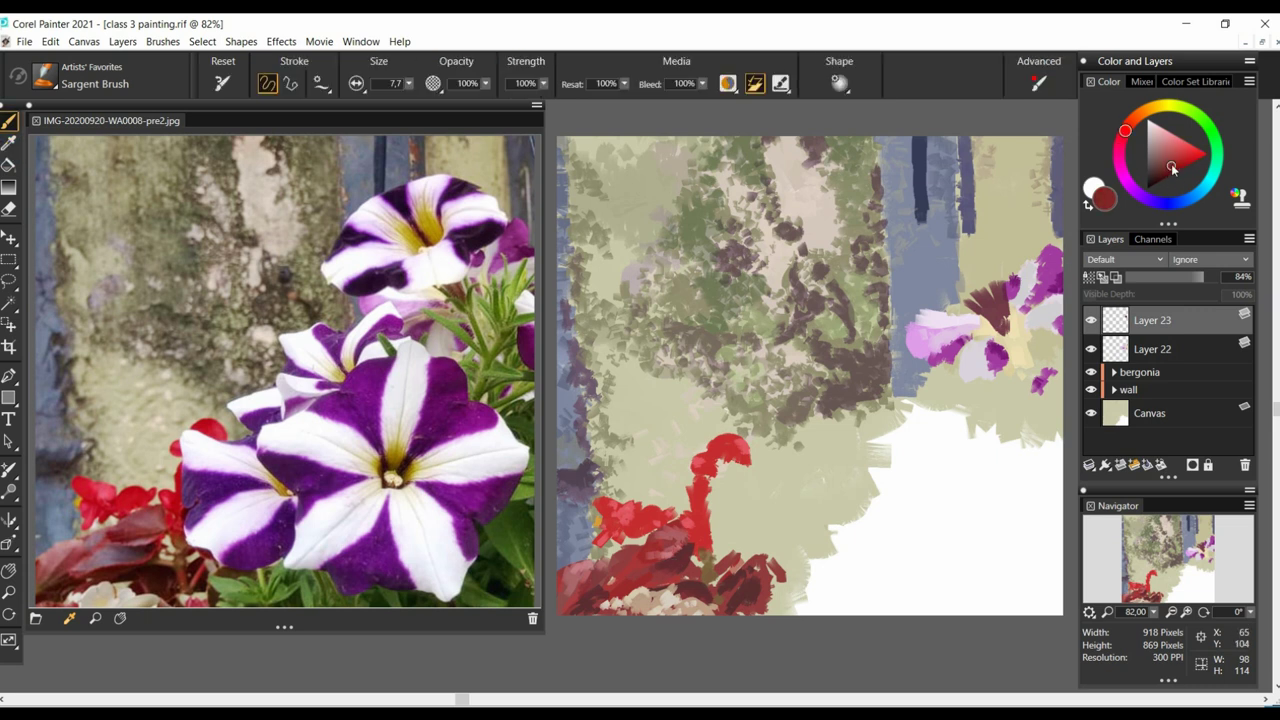
pyautogui.moveTo(711, 490)
pyautogui.mouseDown()
pyautogui.moveTo(770, 570)
pyautogui.moveTo(766, 587)
pyautogui.moveTo(795, 575)
pyautogui.mouseUp()
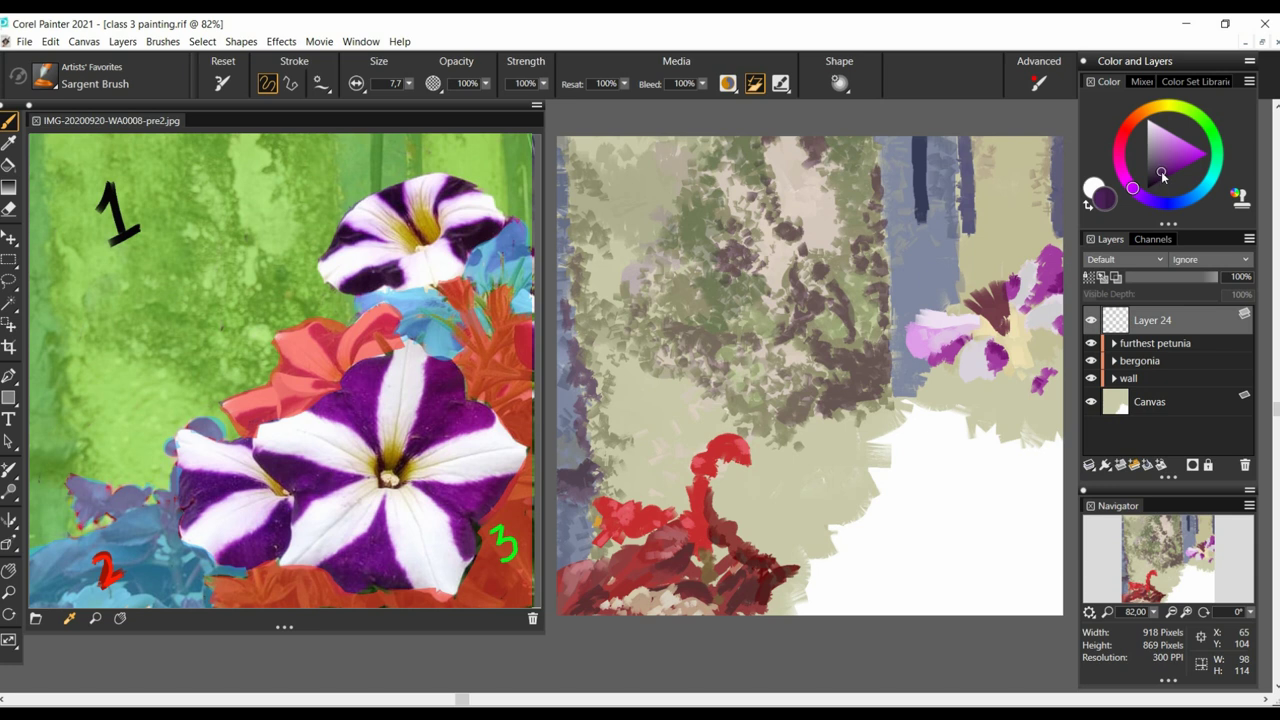
# - On Layer 24, paint the middle petunia's deep violet petal markings across the canvas between the begonia and the furthest petunia
pyautogui.click(1165, 169)
pyautogui.moveTo(768, 450)
pyautogui.mouseDown()
pyautogui.moveTo(800, 435)
pyautogui.moveTo(804, 410)
pyautogui.moveTo(852, 430)
pyautogui.mouseUp()
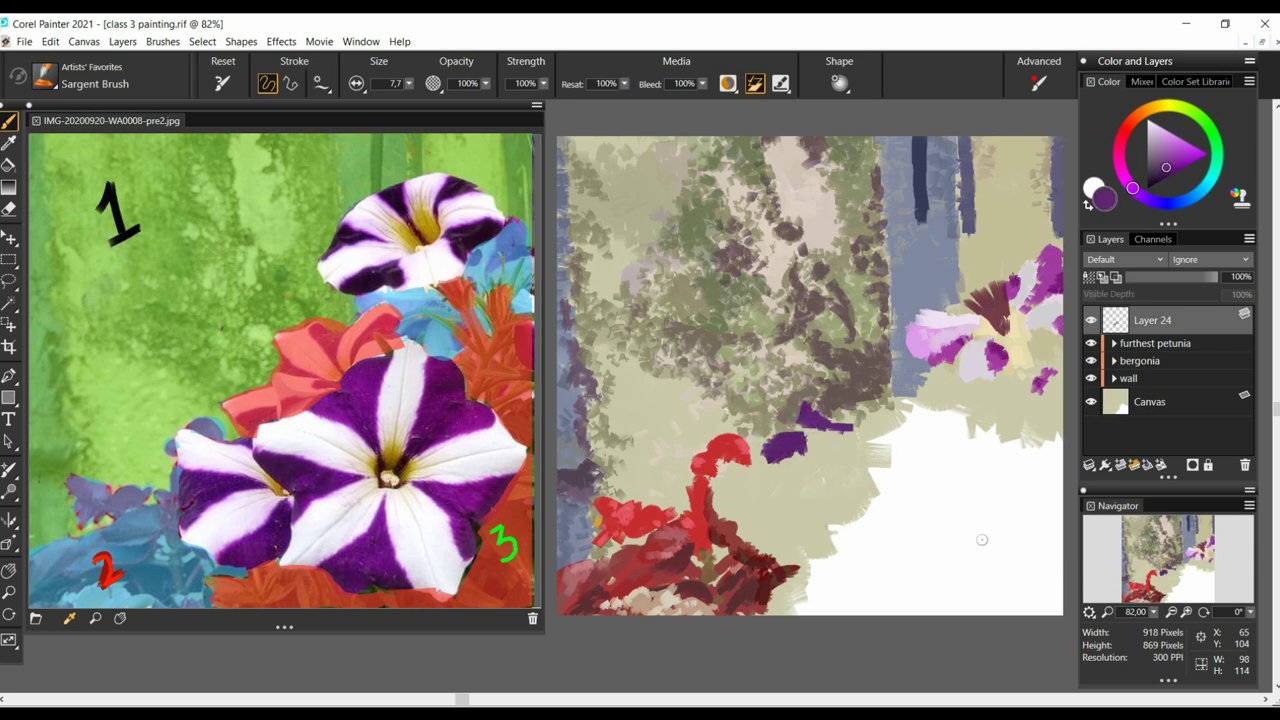
pyautogui.moveTo(842, 372)
pyautogui.mouseDown()
pyautogui.moveTo(876, 430)
pyautogui.moveTo(865, 385)
pyautogui.moveTo(895, 405)
pyautogui.moveTo(928, 370)
pyautogui.moveTo(936, 390)
pyautogui.moveTo(948, 384)
pyautogui.mouseUp()
pyautogui.moveTo(852, 434)
pyautogui.mouseDown()
pyautogui.moveTo(882, 439)
pyautogui.moveTo(942, 371)
pyautogui.moveTo(950, 398)
pyautogui.mouseUp()
# - On new Layer 25 at 84% opacity, add sampled lighter purple strokes to the middle petunia's violet markings and lower petals
pyautogui.hotkey('ctrl', 'shift', 'n')
pyautogui.keyDown('alt'); pyautogui.click(950, 348); pyautogui.keyUp('alt')
pyautogui.click(1203, 277)
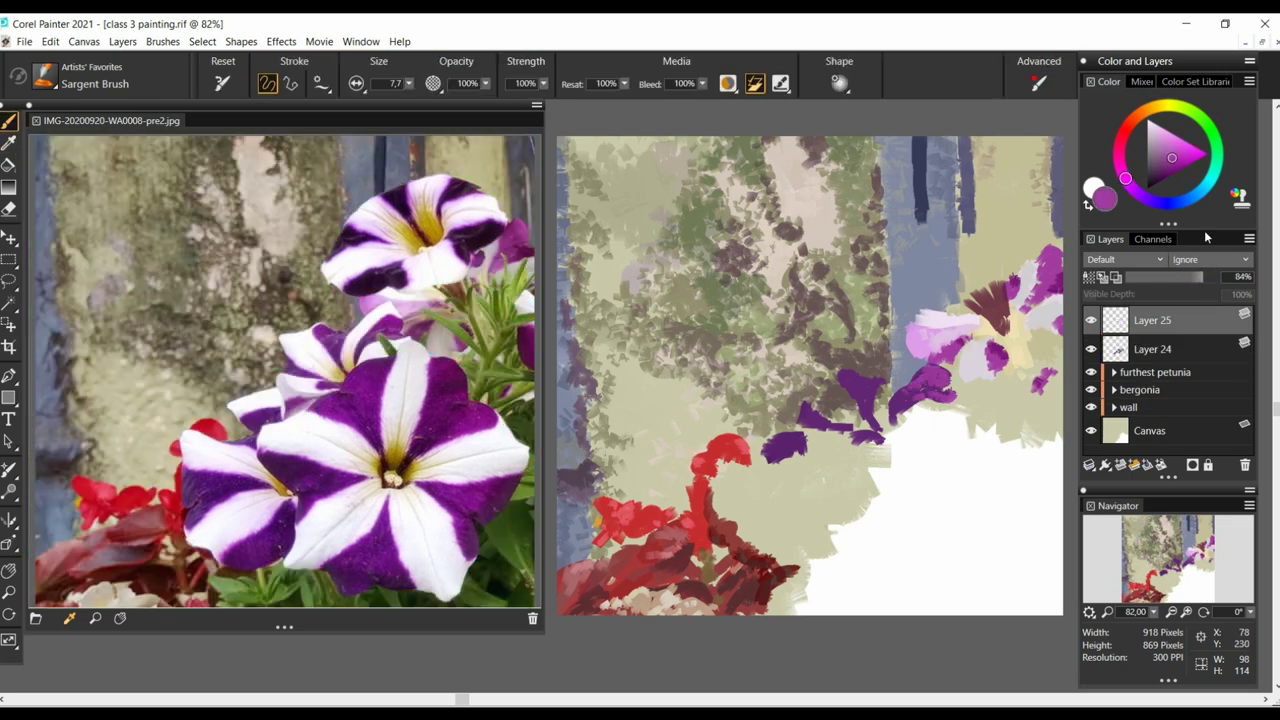
pyautogui.click(1164, 161)
pyautogui.click(8, 143)
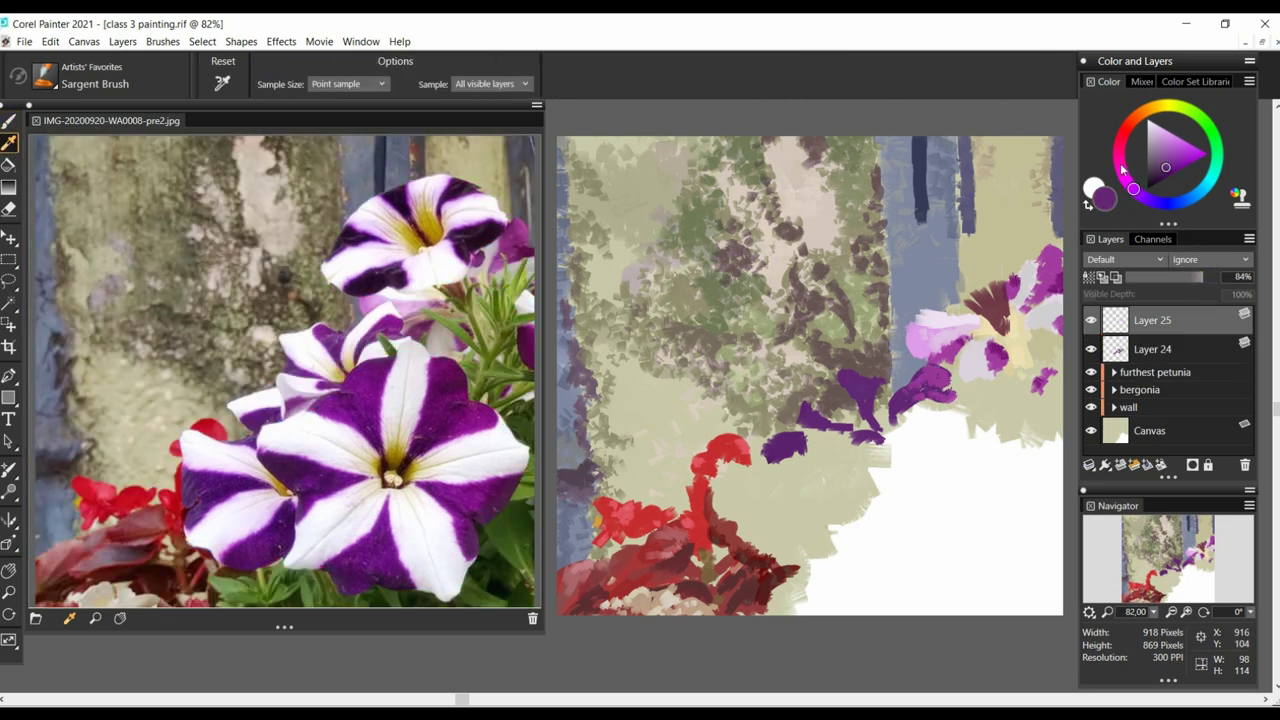
pyautogui.click(946, 349)
pyautogui.click(8, 121)
pyautogui.click(8, 143)
pyautogui.moveTo(852, 379)
pyautogui.mouseDown()
pyautogui.moveTo(873, 399)
pyautogui.moveTo(852, 386)
pyautogui.mouseUp()
pyautogui.click(5, 121)
pyautogui.moveTo(815, 457); pyautogui.dragTo(848, 446)
# - Paint the middle petunia's white petals around the violet markings with a size 6.2 brush
pyautogui.click(1150, 125)
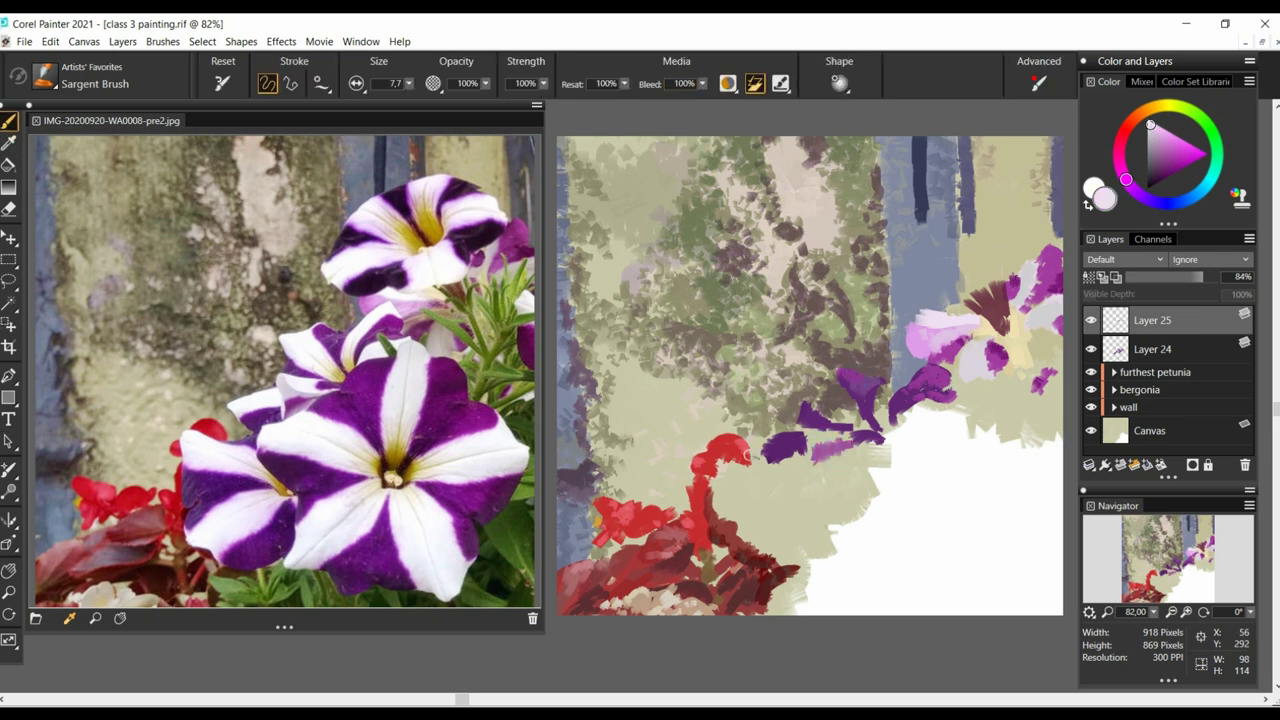
pyautogui.click(1147, 119)
pyautogui.moveTo(409, 84); pyautogui.dragTo(402, 85)
pyautogui.moveTo(760, 441)
pyautogui.mouseDown()
pyautogui.moveTo(749, 427)
pyautogui.moveTo(849, 443)
pyautogui.moveTo(814, 430)
pyautogui.moveTo(840, 425)
pyautogui.moveTo(830, 365)
pyautogui.moveTo(800, 385)
pyautogui.moveTo(855, 424)
pyautogui.moveTo(960, 395)
pyautogui.mouseUp()
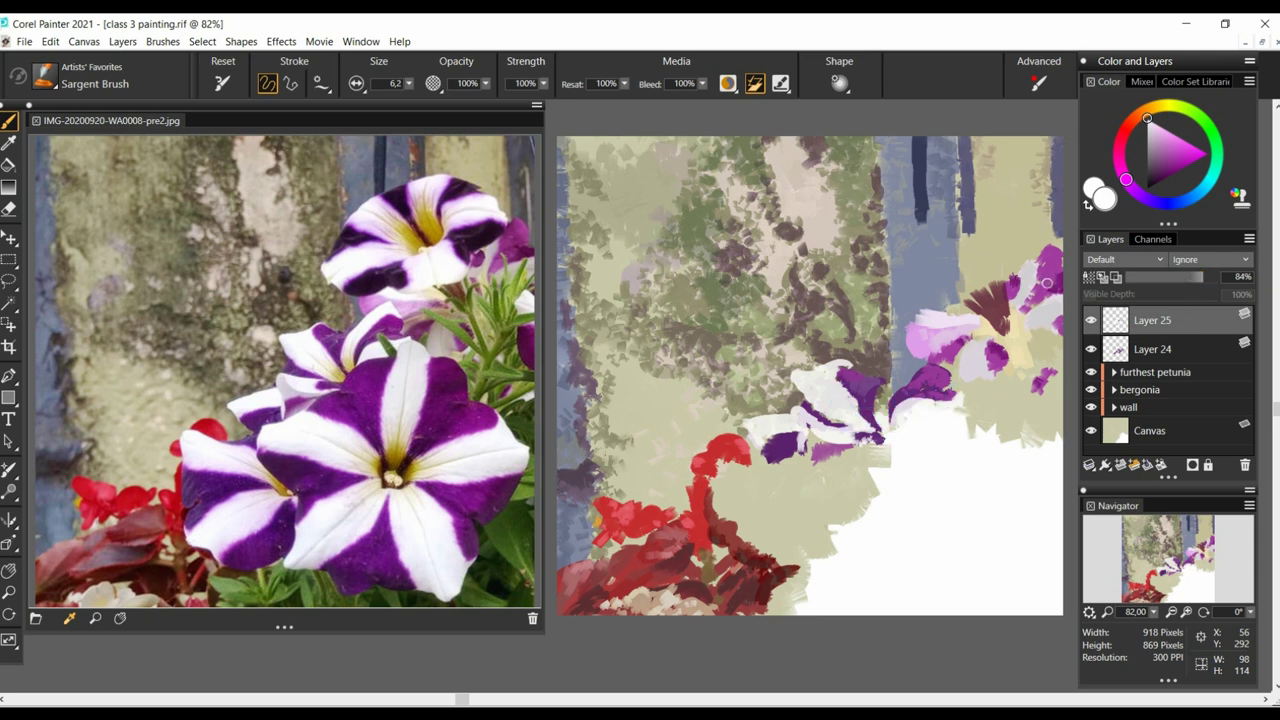
pyautogui.moveTo(780, 416)
pyautogui.mouseDown()
pyautogui.moveTo(830, 428)
pyautogui.moveTo(937, 366)
pyautogui.moveTo(914, 358)
pyautogui.moveTo(888, 384)
pyautogui.moveTo(912, 368)
pyautogui.mouseUp()
# - Shade the middle petunia's white petals with sampled pale lavender and pick up a purple from the reference photo
pyautogui.keyDown('alt'); pyautogui.click(942, 362); pyautogui.keyUp('alt')
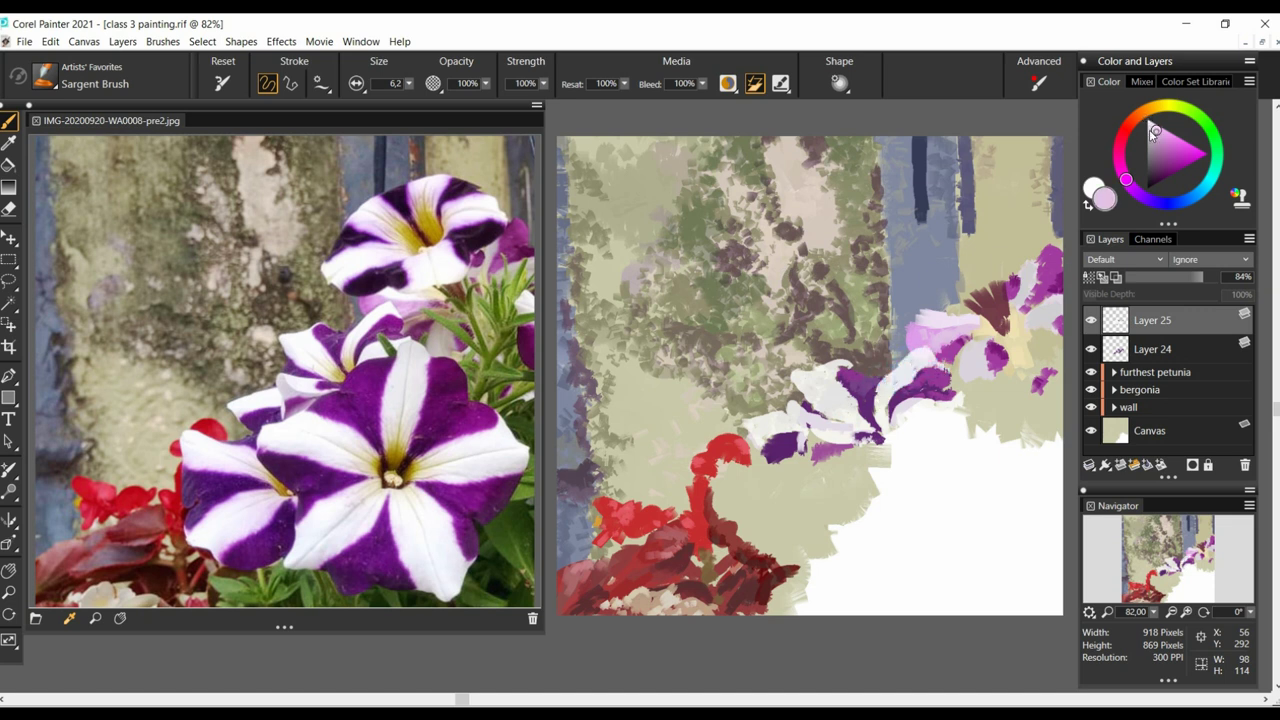
pyautogui.keyDown('alt'); pyautogui.click(945, 370); pyautogui.keyUp('alt')
pyautogui.moveTo(790, 402)
pyautogui.mouseDown()
pyautogui.moveTo(838, 447)
pyautogui.moveTo(820, 459)
pyautogui.moveTo(808, 444)
pyautogui.moveTo(834, 418)
pyautogui.mouseUp()
pyautogui.keyDown('alt'); pyautogui.click(515, 240); pyautogui.keyUp('alt')
pyautogui.keyDown('alt'); pyautogui.click(515, 244); pyautogui.keyUp('alt')
pyautogui.click(1134, 465)
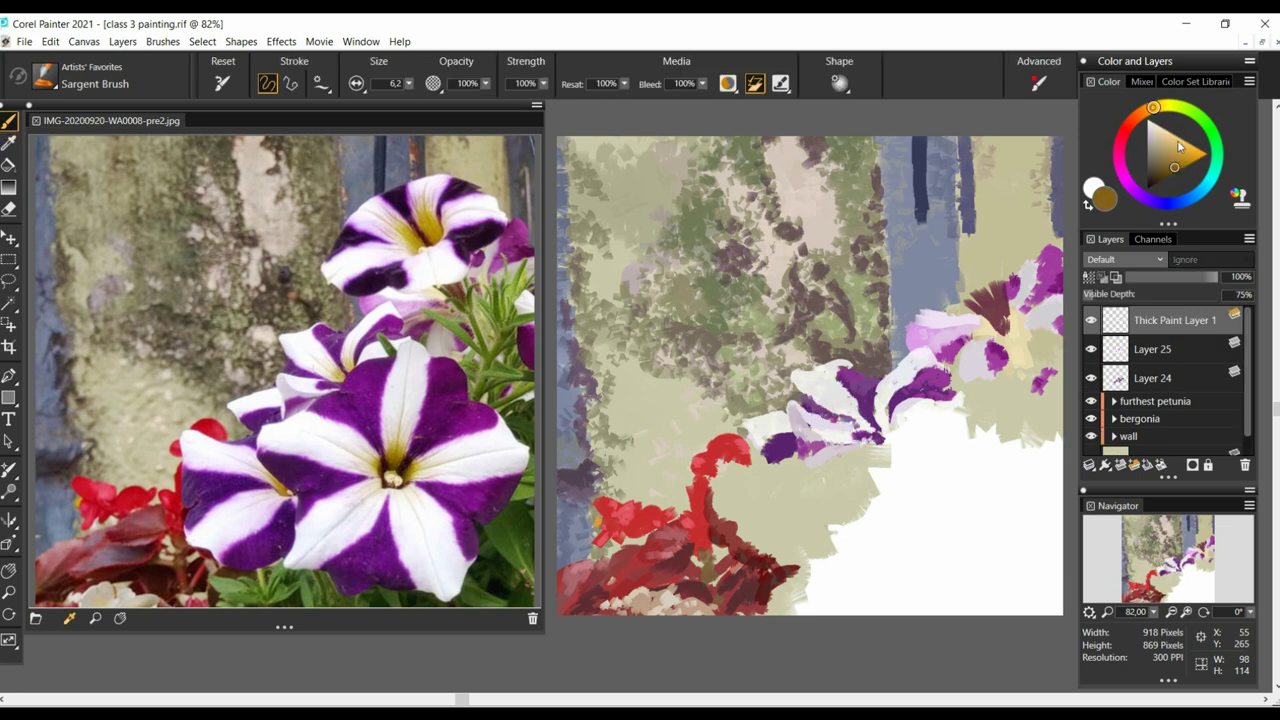
pyautogui.click(846, 413)
pyautogui.click(875, 489)
pyautogui.click(863, 423)
pyautogui.click(875, 489)
pyautogui.click(1245, 465)
# - On new Layer 26, paint ochre-yellow strokes in the middle petunia's throat and set the layer opacity to 65%
pyautogui.click(1120, 465)
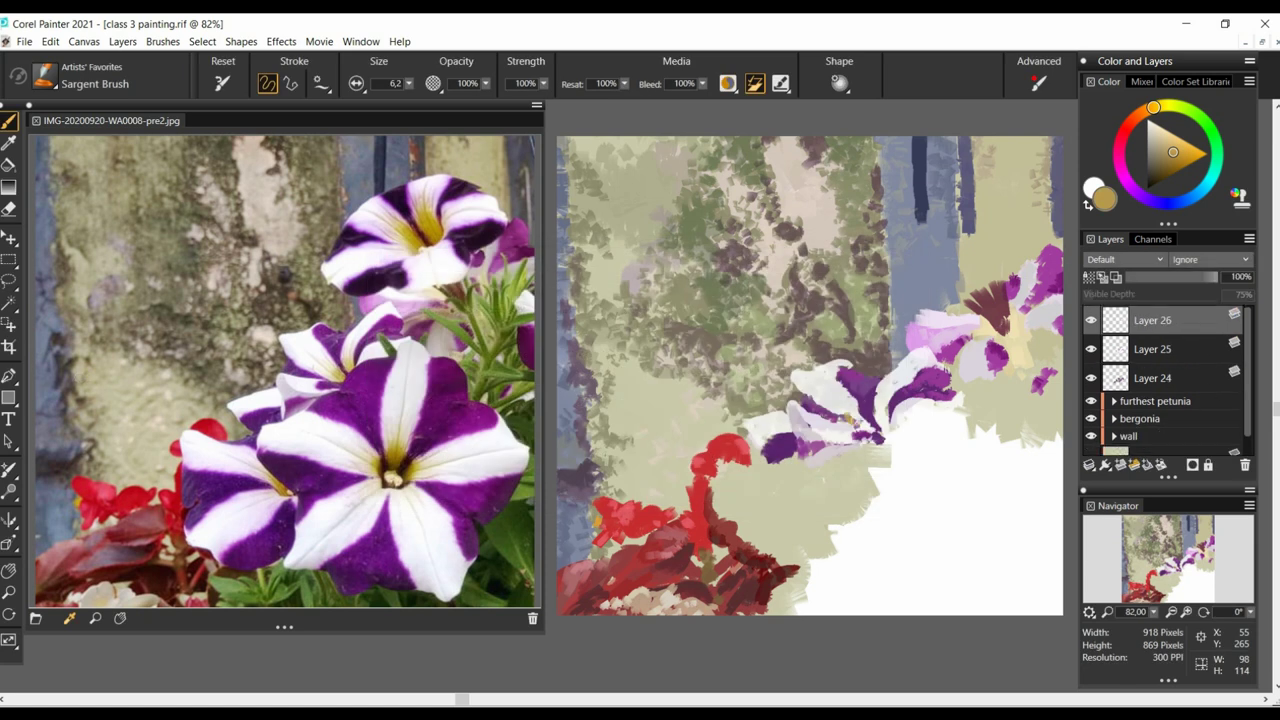
pyautogui.moveTo(846, 408); pyautogui.dragTo(881, 419)
pyautogui.click(1186, 277)
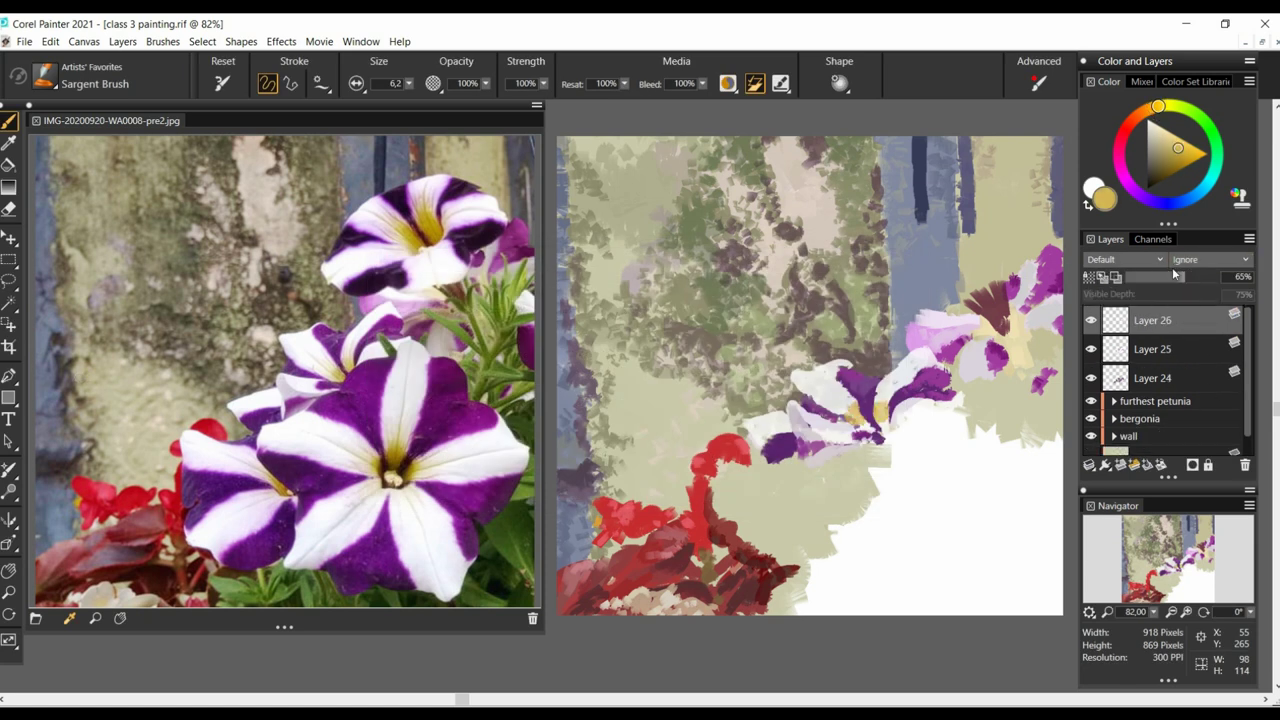
# - On new Layer 27, block in mid-green foliage along the bottom and lower right of the canvas
pyautogui.click(1152, 349)
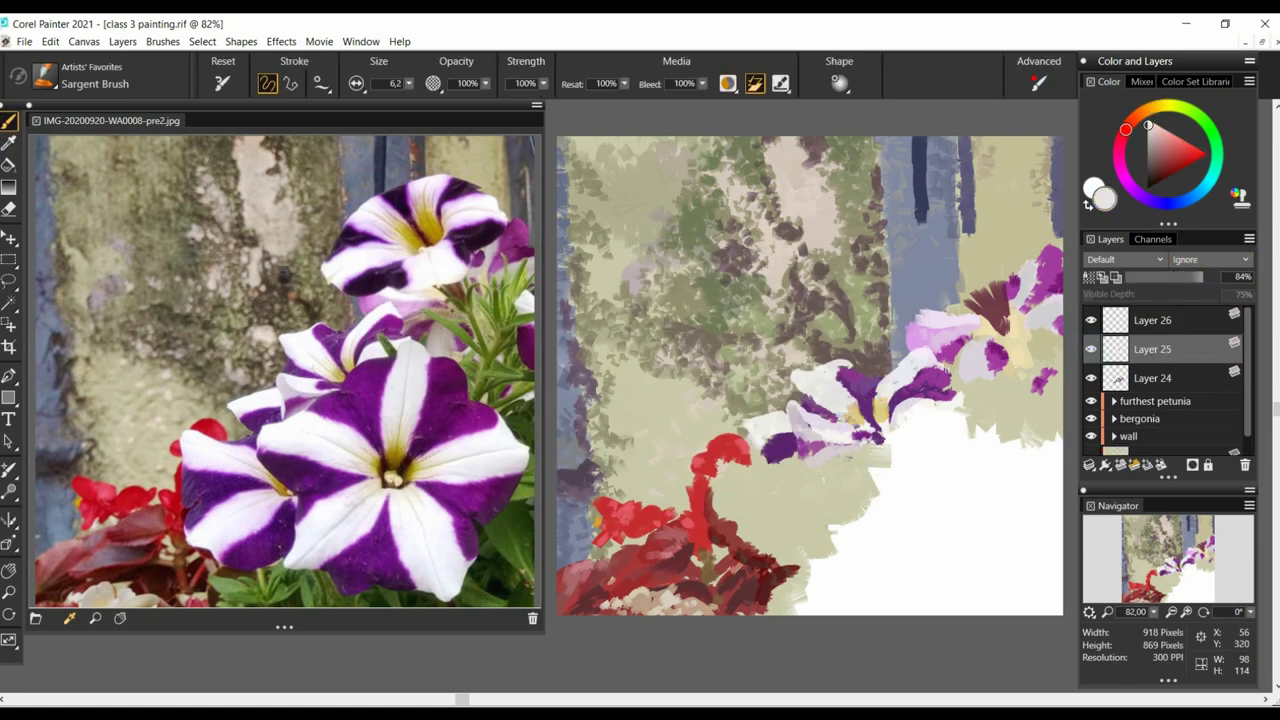
pyautogui.hotkey('ctrl', 'shift', 'n')
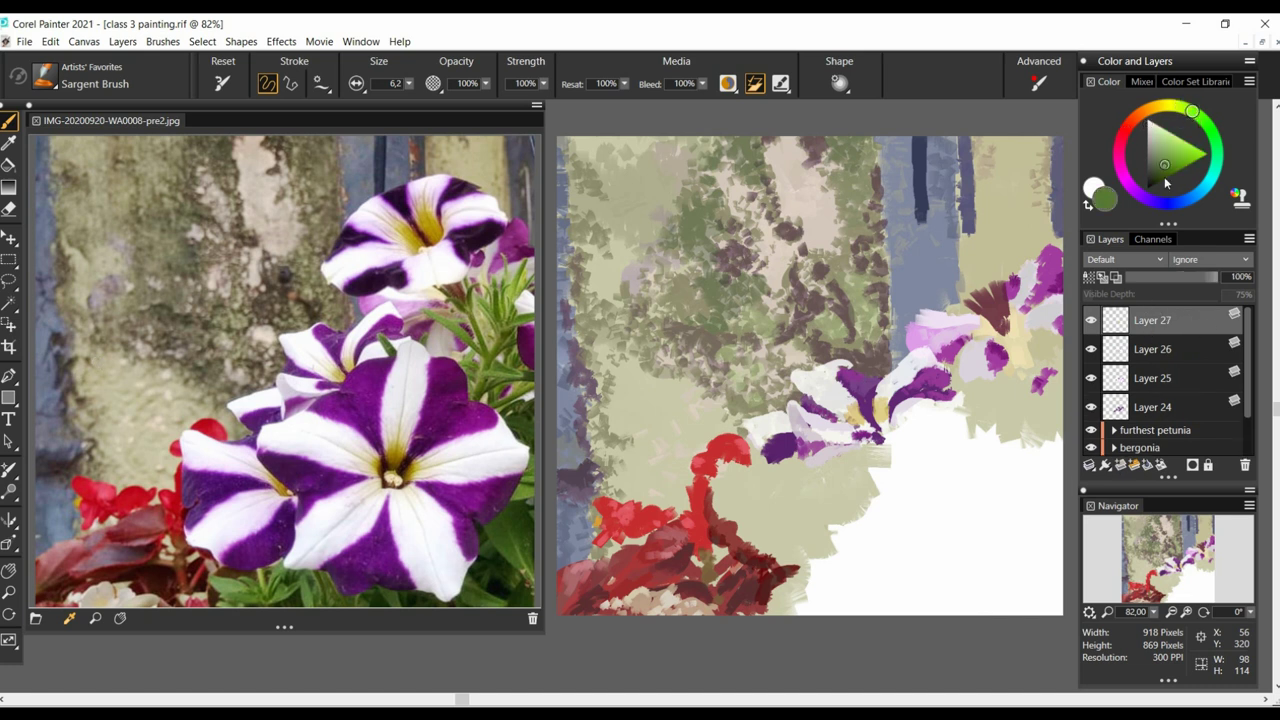
pyautogui.press(']')
pyautogui.moveTo(777, 576)
pyautogui.mouseDown()
pyautogui.moveTo(800, 598)
pyautogui.moveTo(838, 560)
pyautogui.moveTo(956, 604)
pyautogui.moveTo(1035, 470)
pyautogui.moveTo(960, 560)
pyautogui.mouseUp()
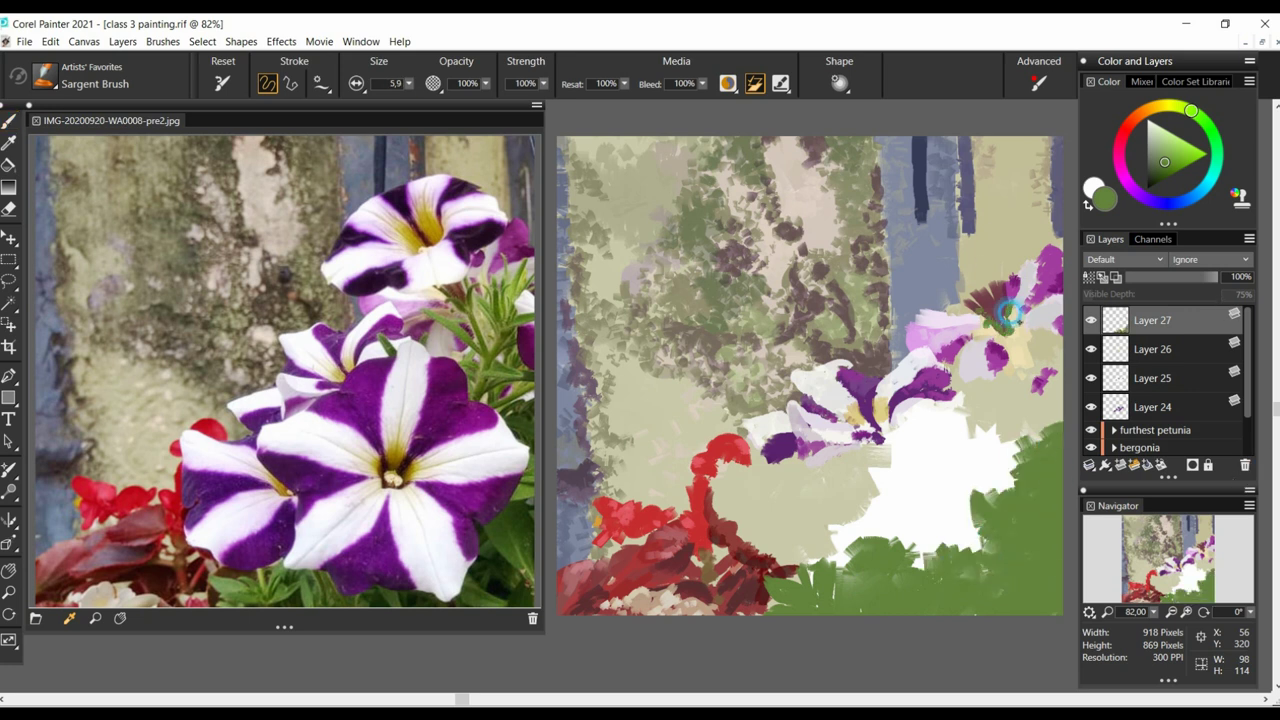
# - With a size 4.3 brush, paint green stems, thin leaves and a bud over the furthest and middle petunias on Layer 27
pyautogui.click(409, 84)
pyautogui.click(362, 98)
pyautogui.moveTo(1010, 308)
pyautogui.mouseDown()
pyautogui.moveTo(1022, 371)
pyautogui.moveTo(960, 345)
pyautogui.moveTo(1060, 392)
pyautogui.moveTo(1025, 438)
pyautogui.moveTo(1060, 400)
pyautogui.mouseUp()
pyautogui.moveTo(932, 404); pyautogui.dragTo(930, 398)
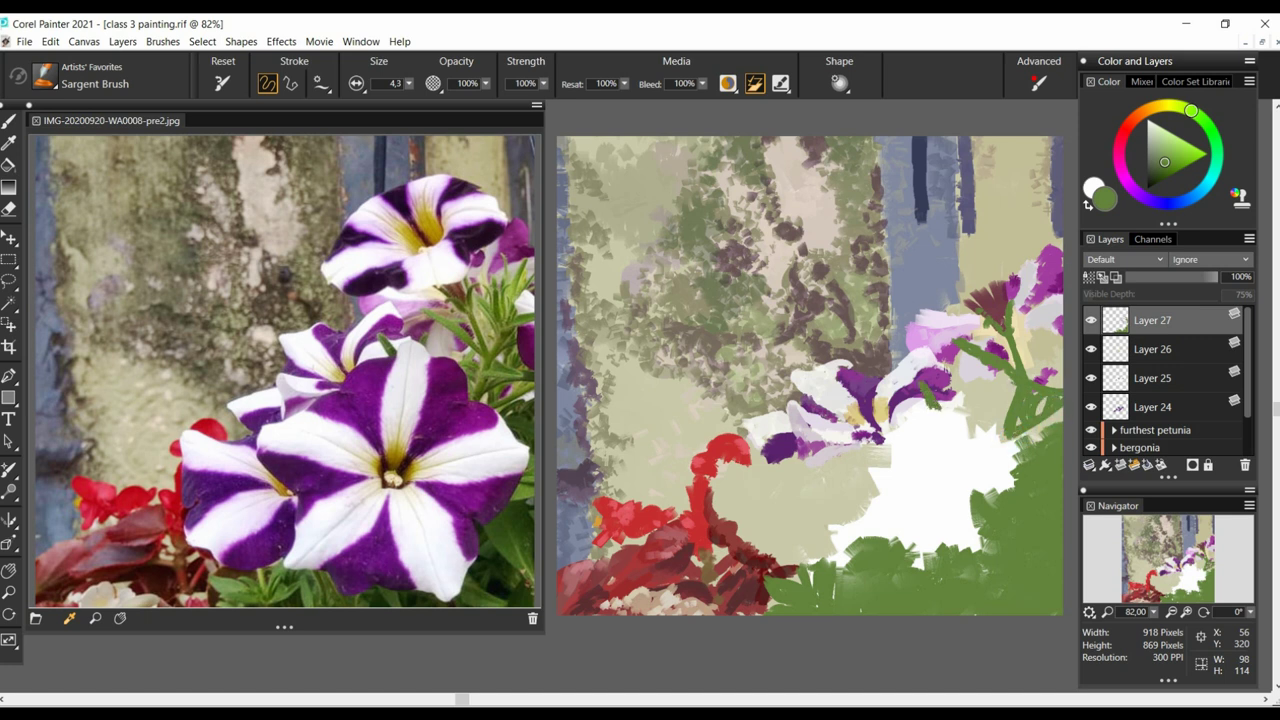
pyautogui.scroll(-2, 1162, 389)
pyautogui.click(1162, 389)
pyautogui.click(1152, 326)
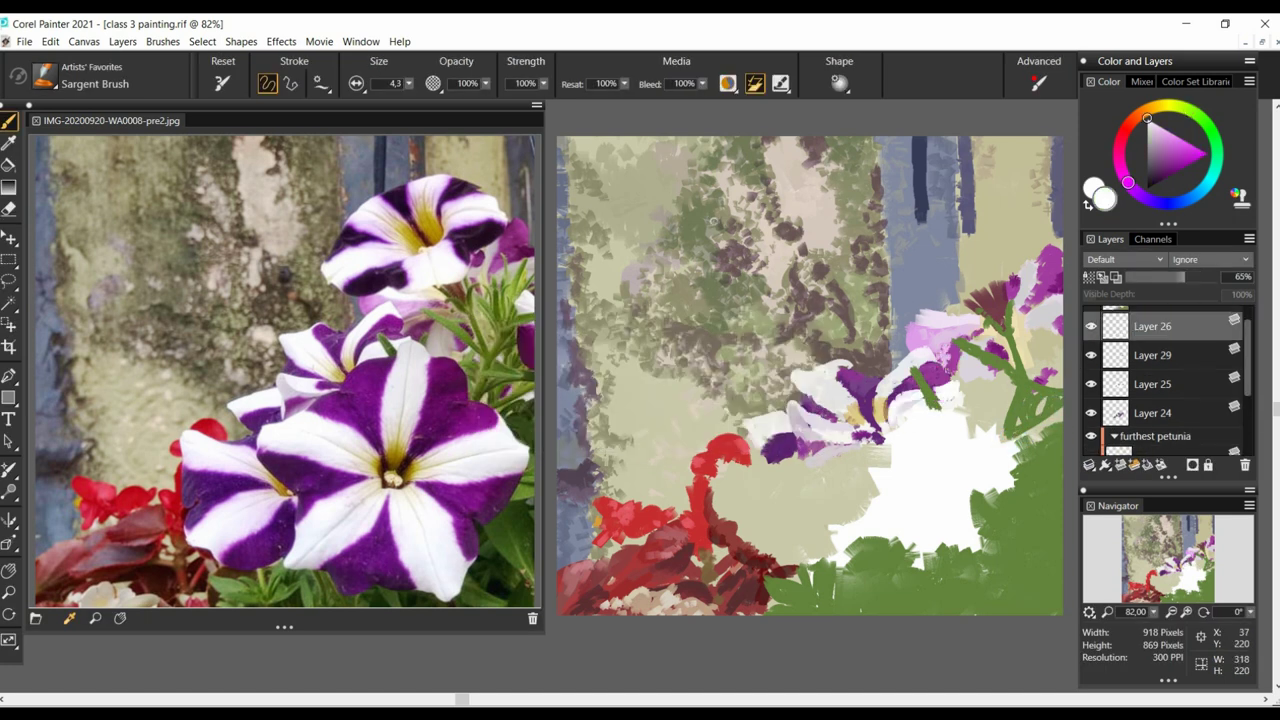
pyautogui.scroll(2, 1155, 323)
pyautogui.click(1155, 322)
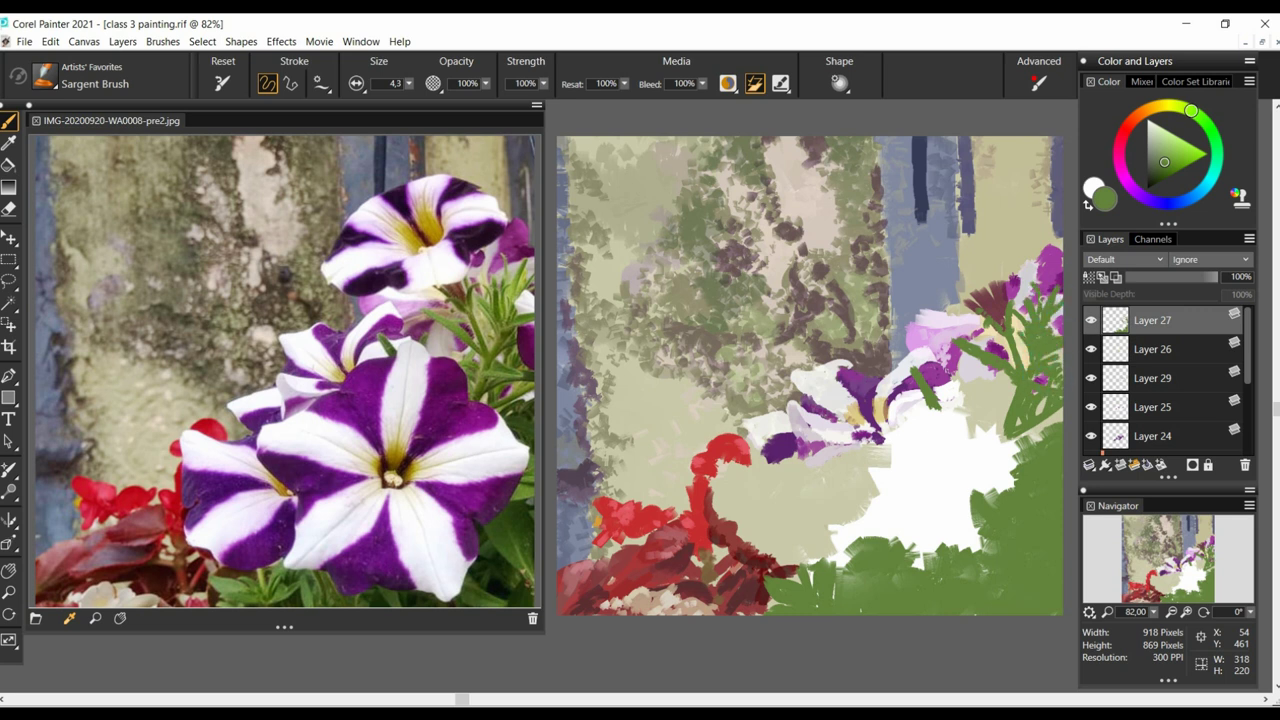
# - On Layer 30, paint light yellow-green highlights on the stems and foliage with a size 7.7 brush and set its opacity to 66%
pyautogui.click(1180, 111)
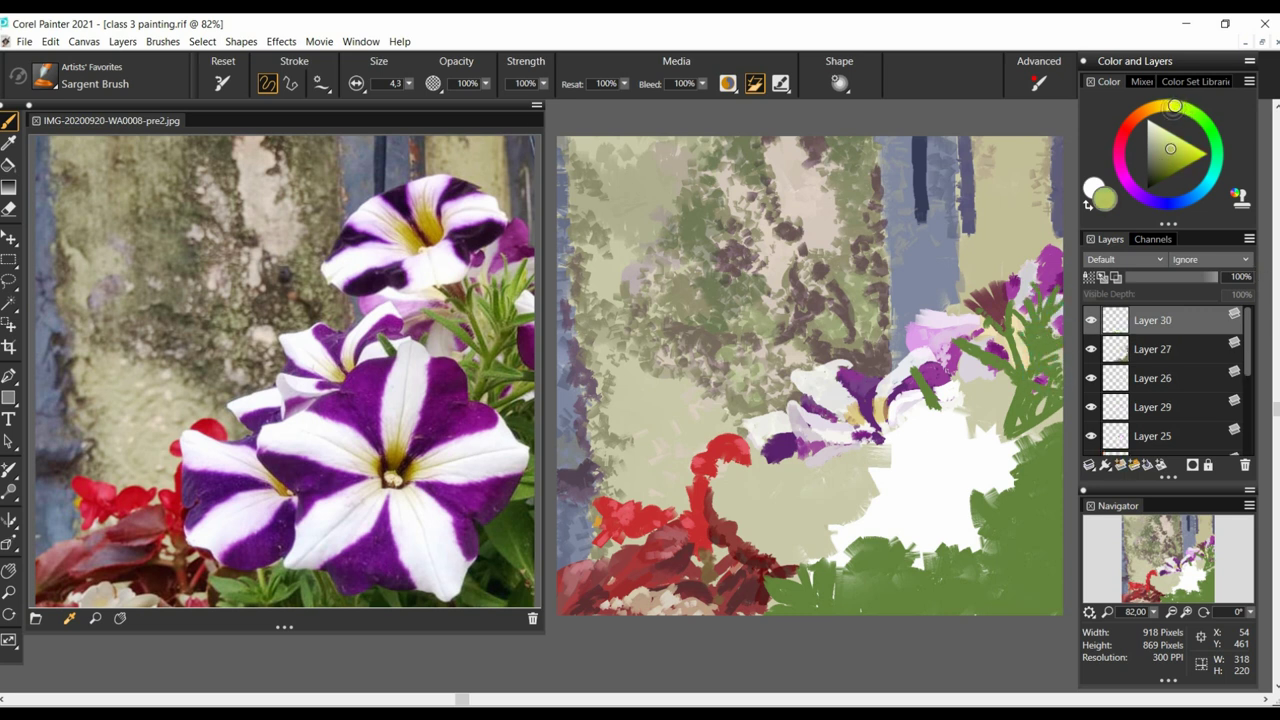
pyautogui.click(409, 84)
pyautogui.click(346, 101)
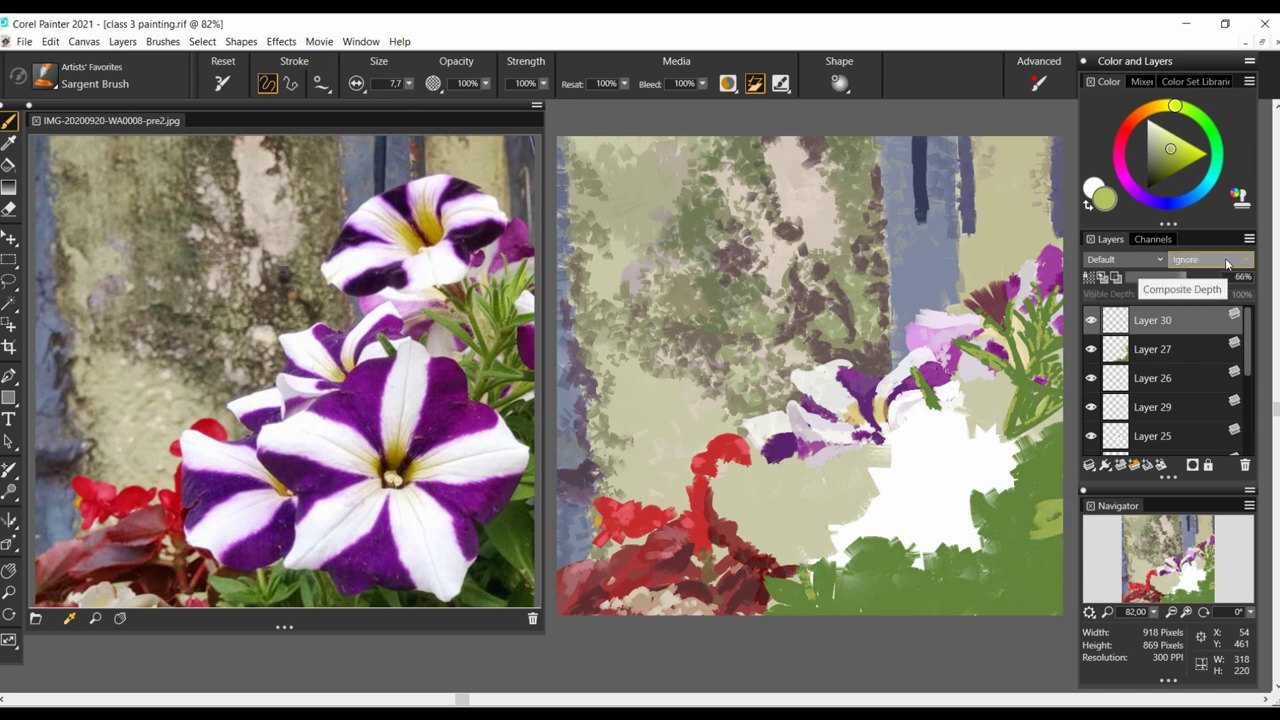
# - On new Layer 31, paint sampled pale grey-green strokes over the bottom foliage and set the layer opacity to 100%
pyautogui.hotkey('ctrl', 'shift', 'n')
pyautogui.click(8, 143)
pyautogui.click(810, 582)
pyautogui.click(8, 121)
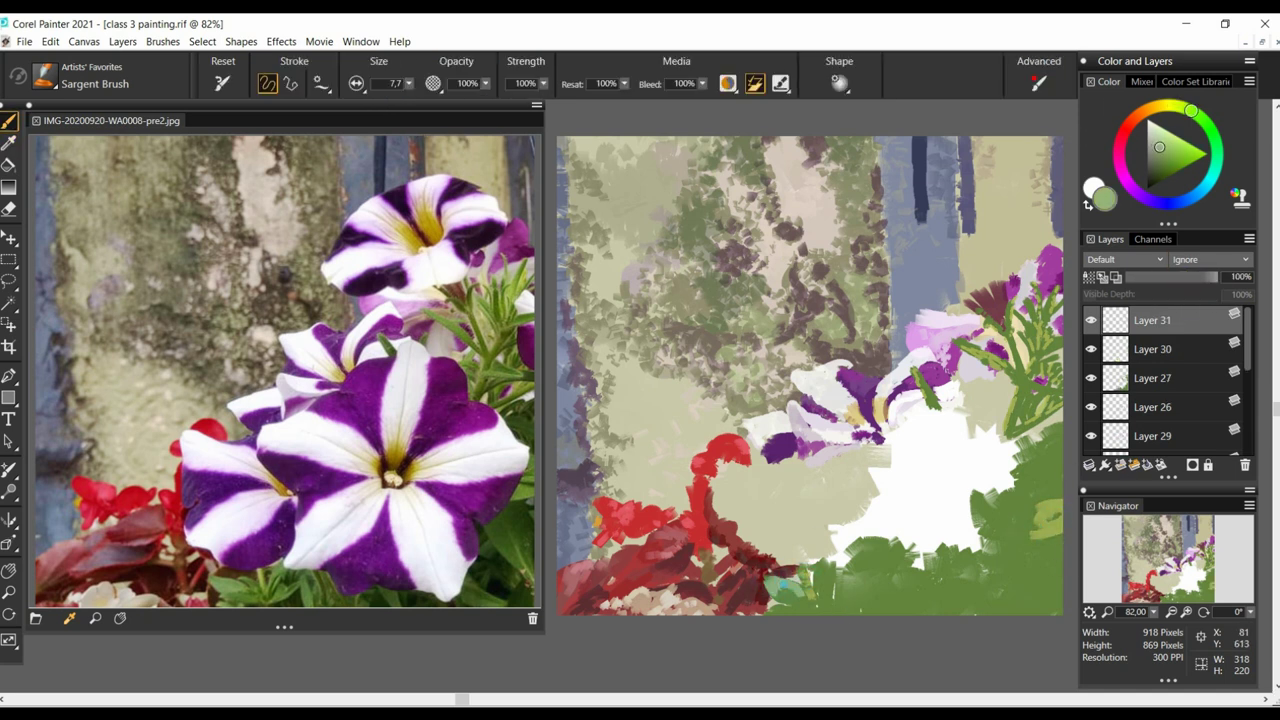
pyautogui.click(1170, 277)
pyautogui.moveTo(770, 590); pyautogui.dragTo(824, 592)
pyautogui.moveTo(854, 588); pyautogui.dragTo(842, 602)
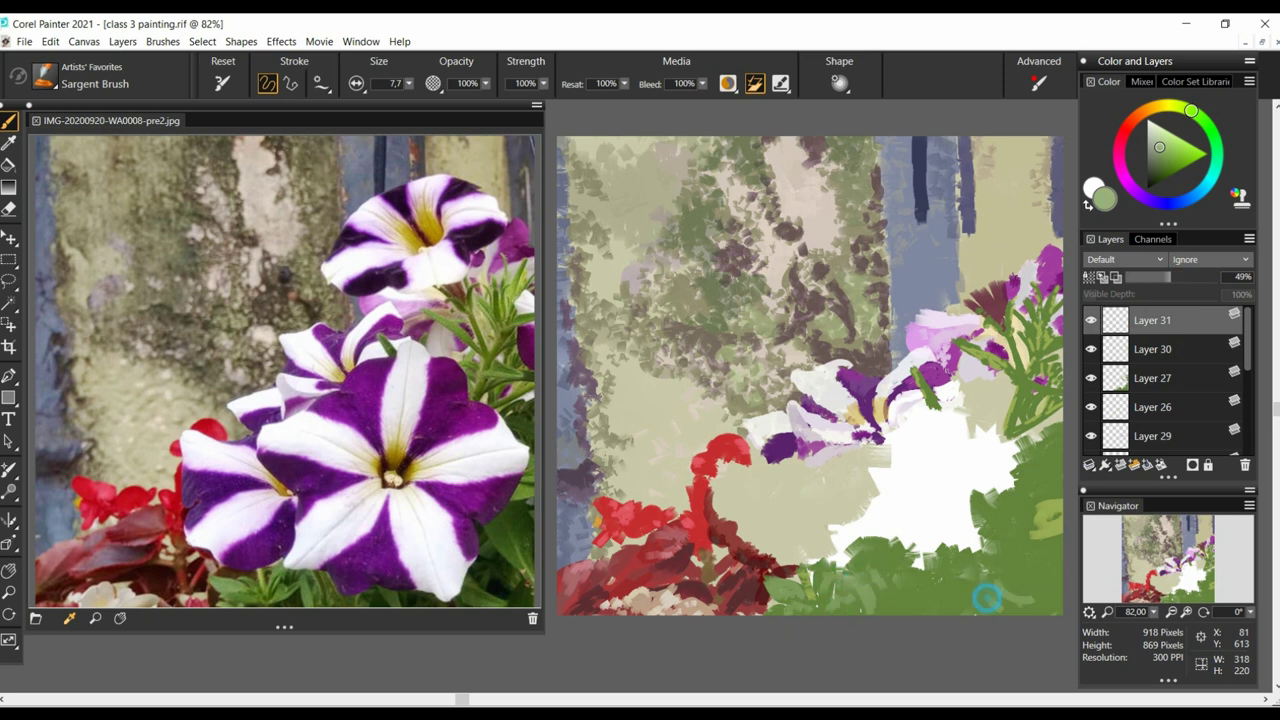
pyautogui.moveTo(1170, 277); pyautogui.dragTo(1180, 278)
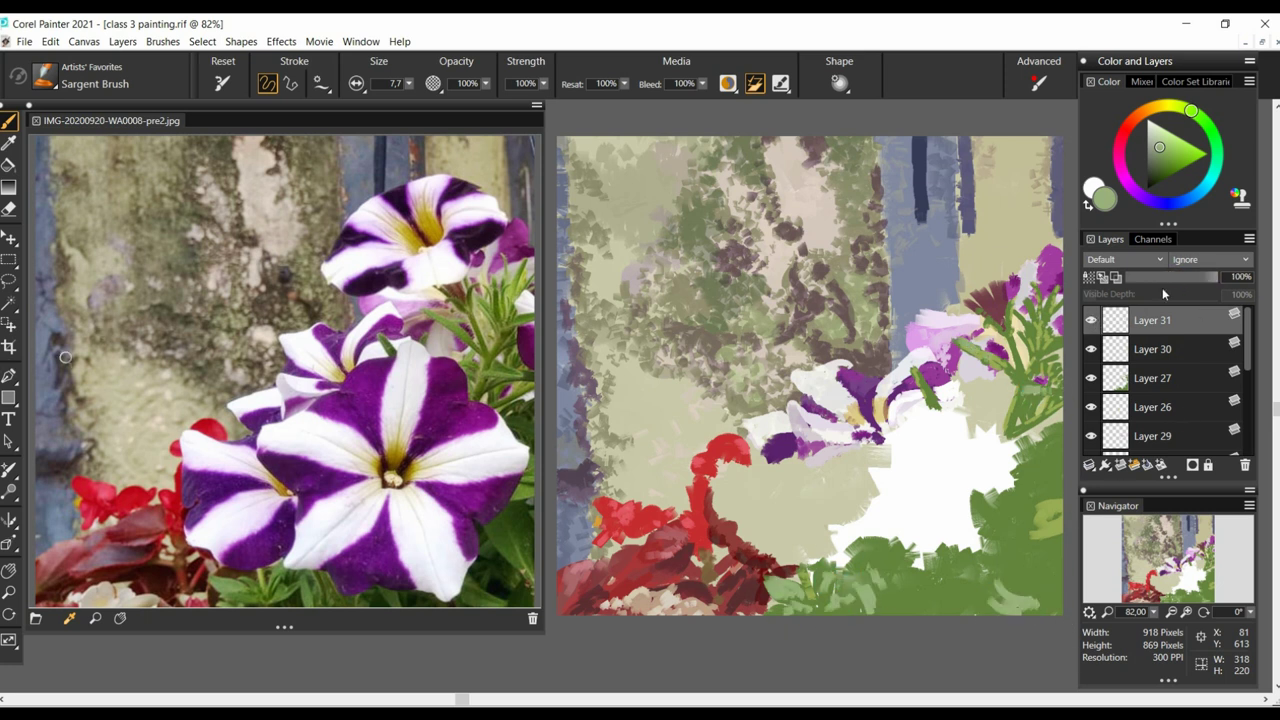
# - On new Layer 32, paint dark green strokes over the bottom and lower-right foliage with a size 7.7 brush
pyautogui.hotkey('ctrl', 'shift', 'n')
pyautogui.press('d')
pyautogui.click(1034, 492)
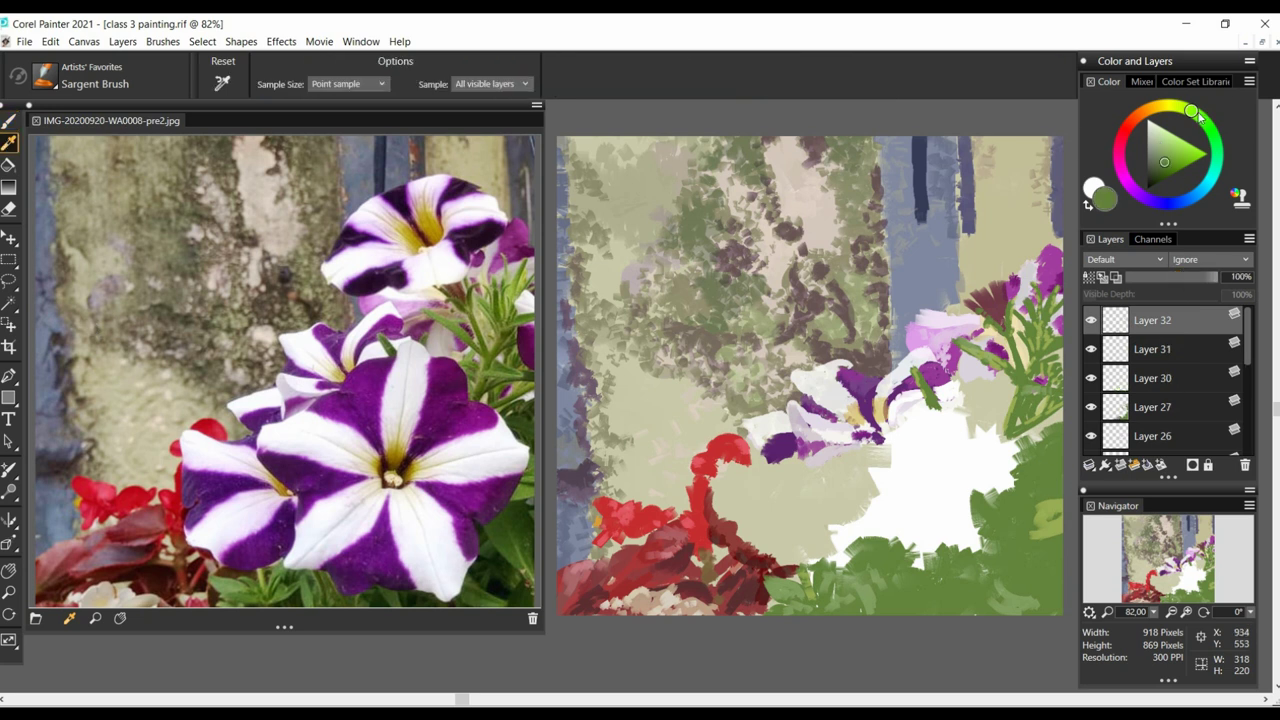
pyautogui.click(1162, 173)
pyautogui.press('b')
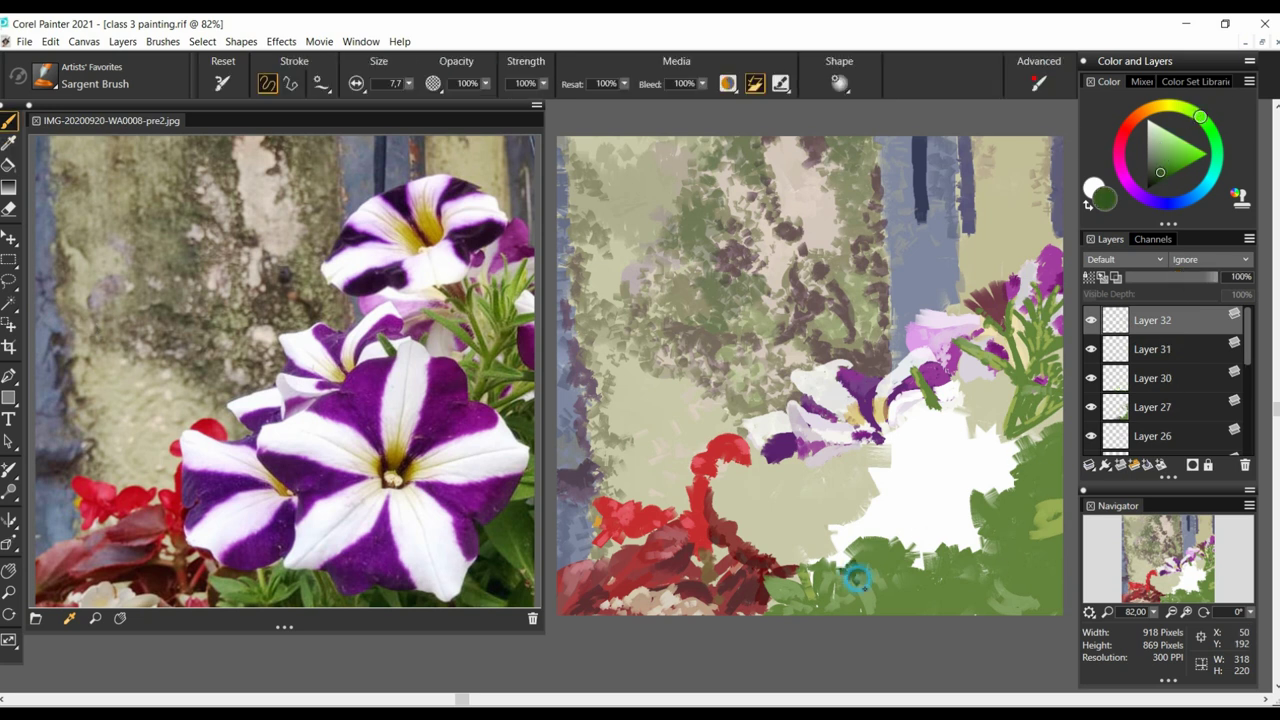
pyautogui.moveTo(924, 590); pyautogui.dragTo(952, 604)
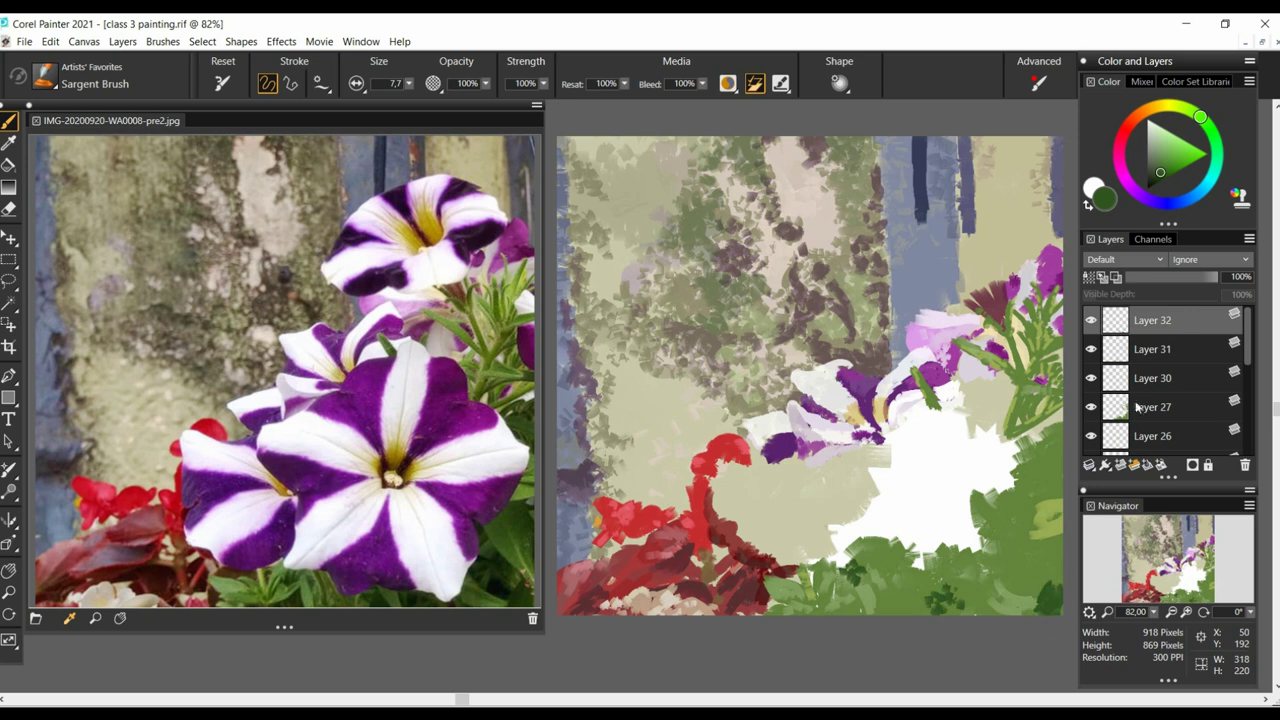
pyautogui.moveTo(1038, 532)
pyautogui.mouseDown()
pyautogui.moveTo(1020, 528)
pyautogui.moveTo(1063, 563)
pyautogui.moveTo(1040, 545)
pyautogui.mouseUp()
# - Paint fine dark olive-green strokes on the right-hand foliage and stems with a size 3.0 brush
pyautogui.click(1189, 109)
pyautogui.moveTo(1026, 476)
pyautogui.mouseDown()
pyautogui.moveTo(1055, 486)
pyautogui.moveTo(1046, 469)
pyautogui.mouseUp()
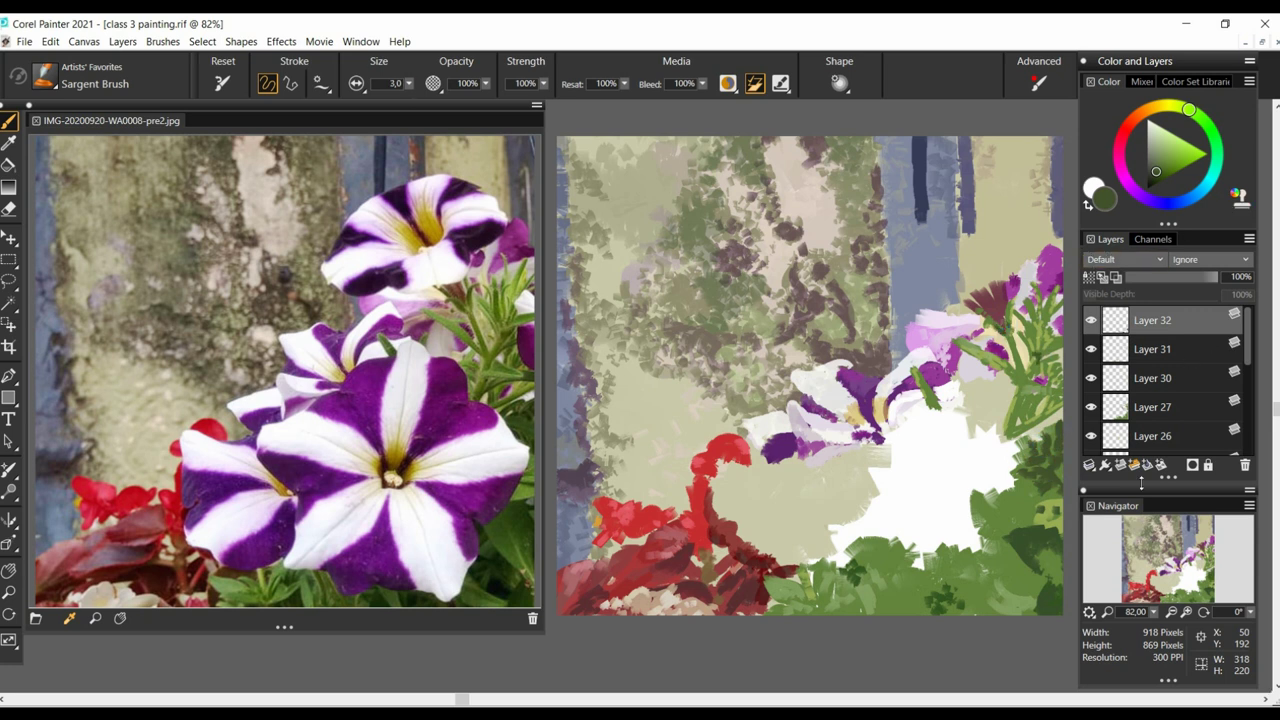
pyautogui.moveTo(1014, 417); pyautogui.dragTo(1024, 397)
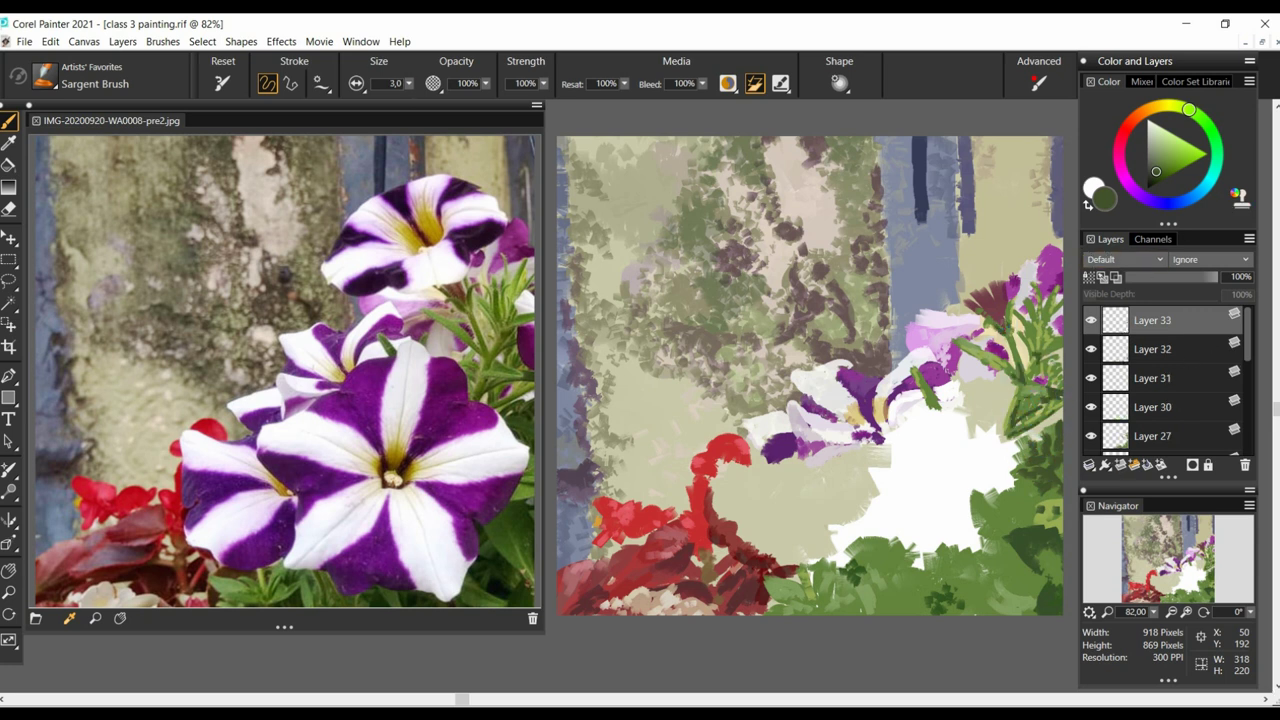
# - On Layer 33 at 75% opacity, paint dark olive-green strokes along the bottom foliage with a size 7.1 brush
pyautogui.click(409, 84)
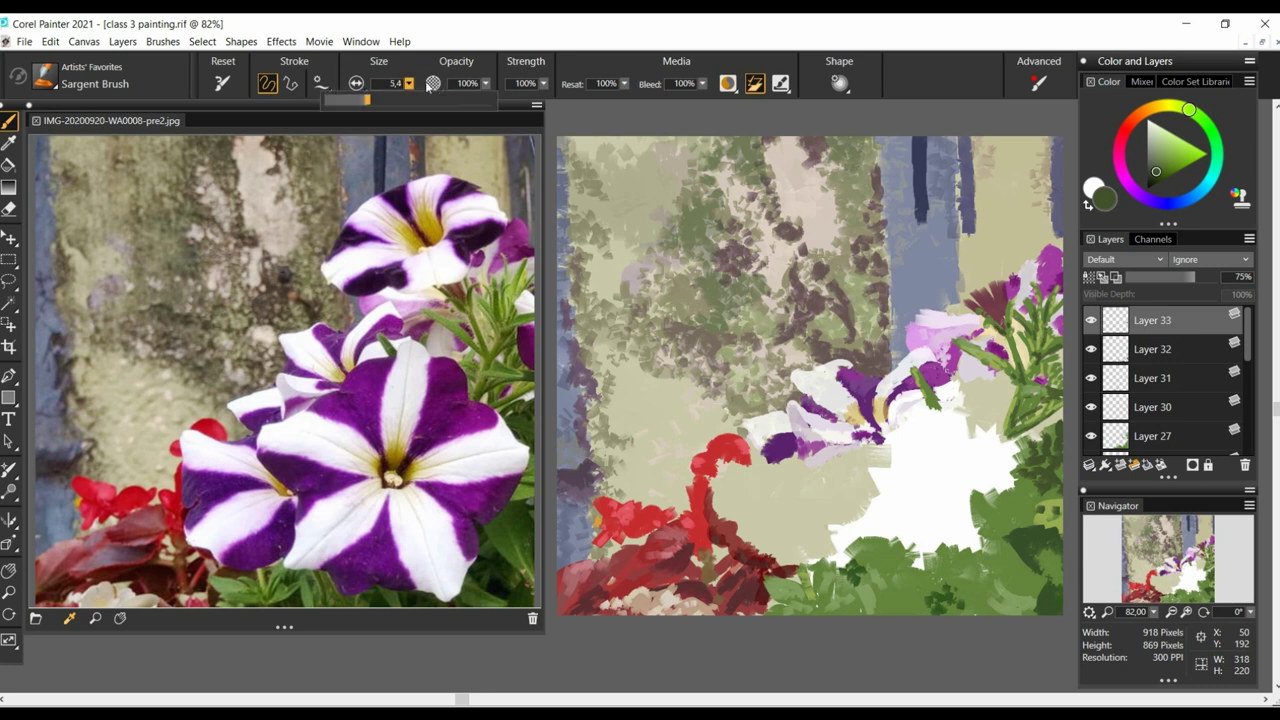
pyautogui.click(367, 101)
pyautogui.moveTo(881, 583); pyautogui.dragTo(941, 588)
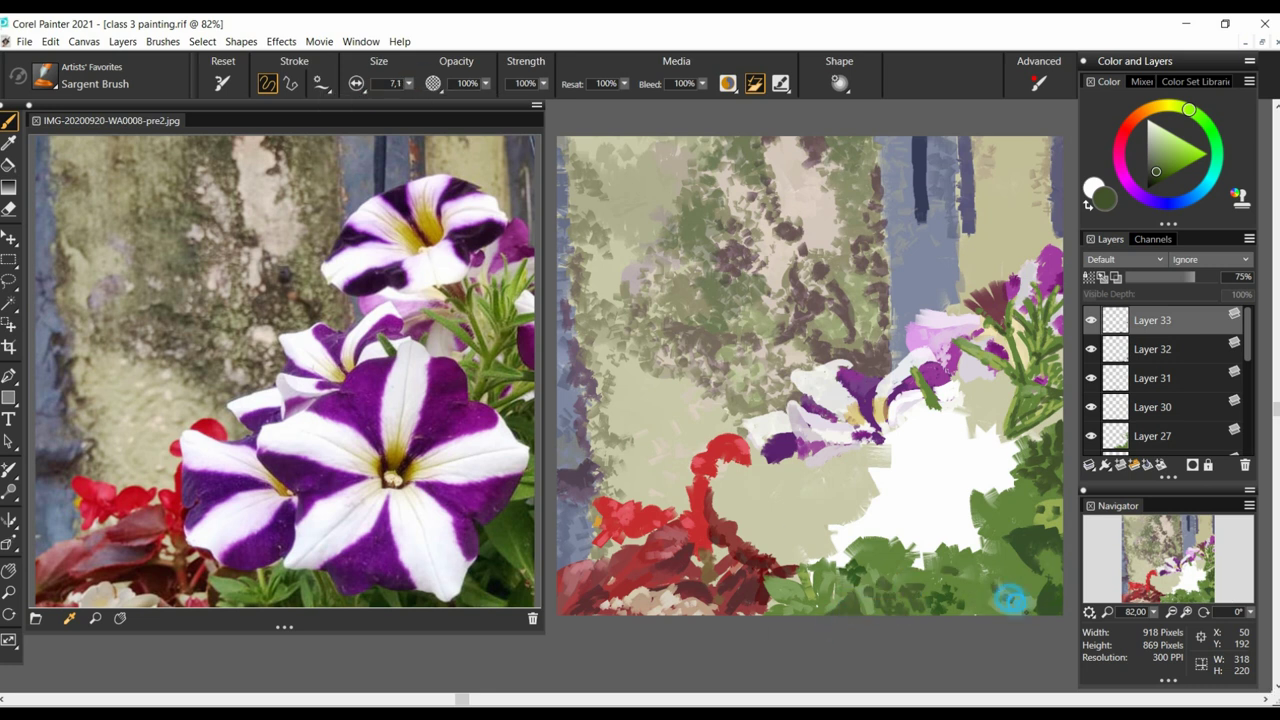
# - On new Layer 34, paint very dark green shadow strokes over the lower-right foliage
pyautogui.keyDown('alt'); pyautogui.click(1027, 514); pyautogui.keyUp('alt')
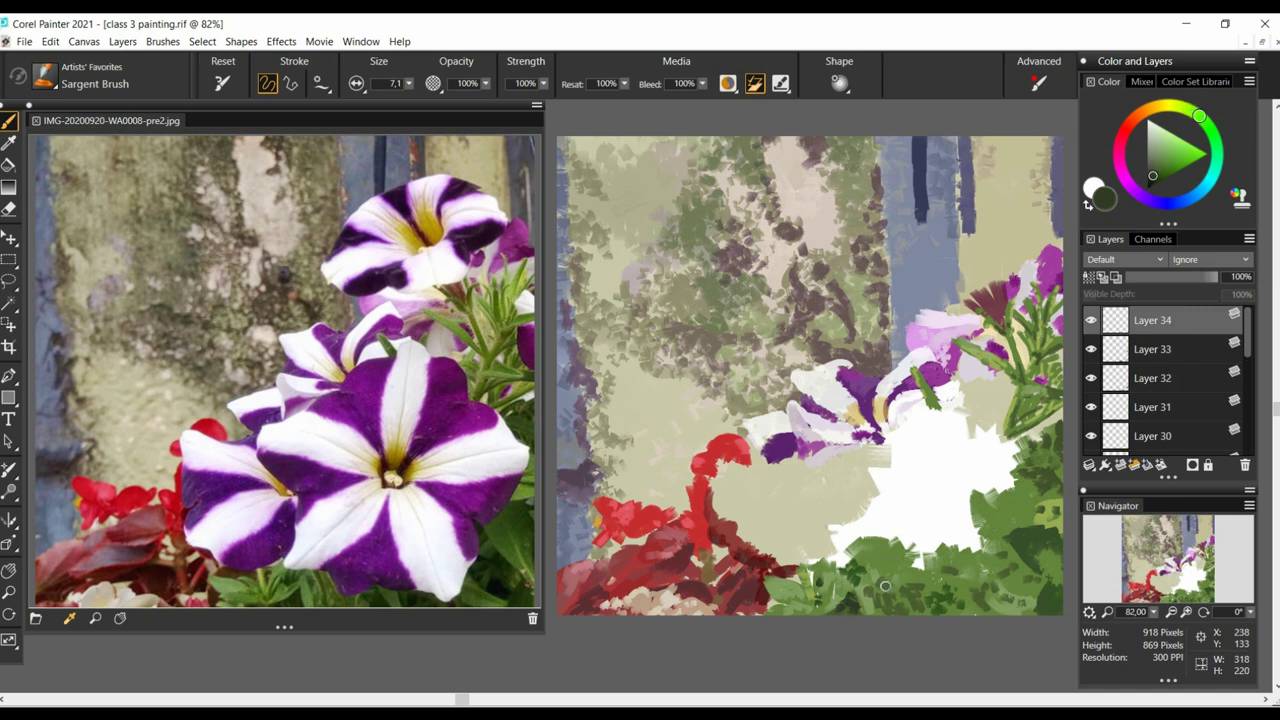
pyautogui.moveTo(977, 610)
pyautogui.mouseDown()
pyautogui.moveTo(1005, 598)
pyautogui.moveTo(994, 591)
pyautogui.moveTo(1045, 580)
pyautogui.mouseUp()
pyautogui.moveTo(1041, 528); pyautogui.dragTo(1057, 481)
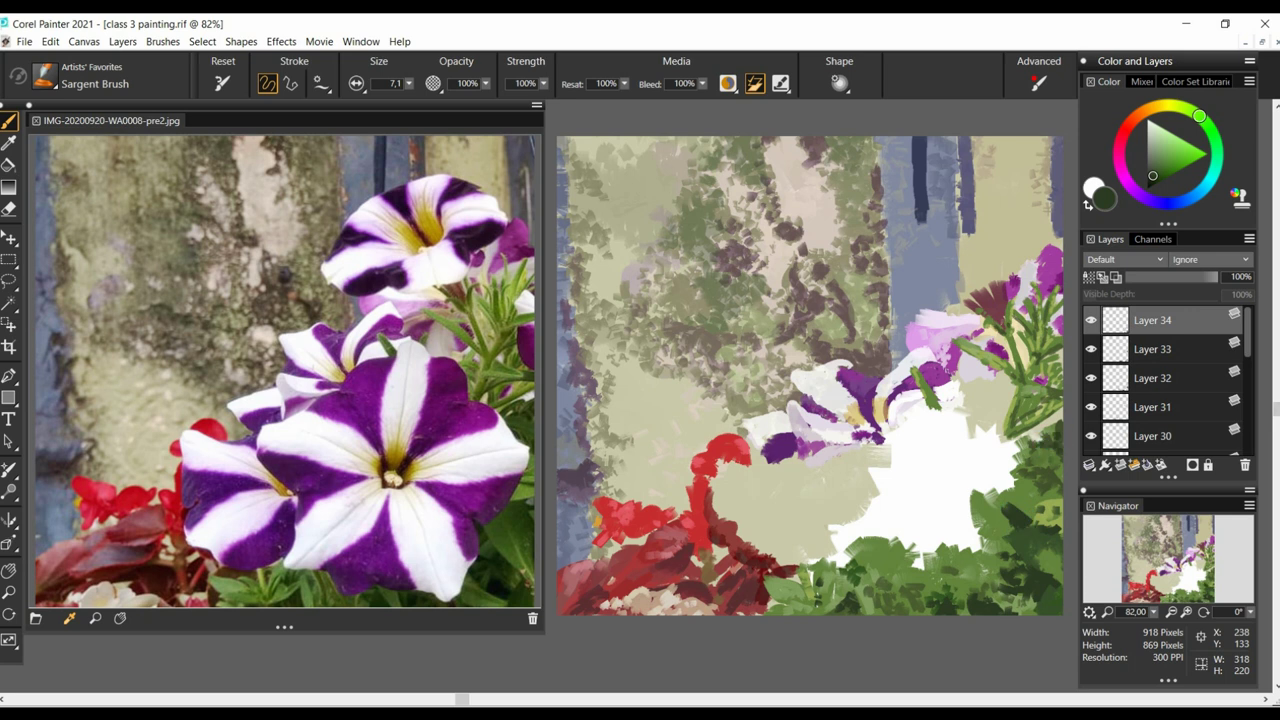
# - On new Layer 35 at 50% opacity, add olive and light yellow-green accents to the lower-right foliage with a size 3.4 brush
pyautogui.click(1172, 105)
pyautogui.click(1163, 163)
pyautogui.click(1177, 105)
pyautogui.click(409, 84)
pyautogui.click(345, 103)
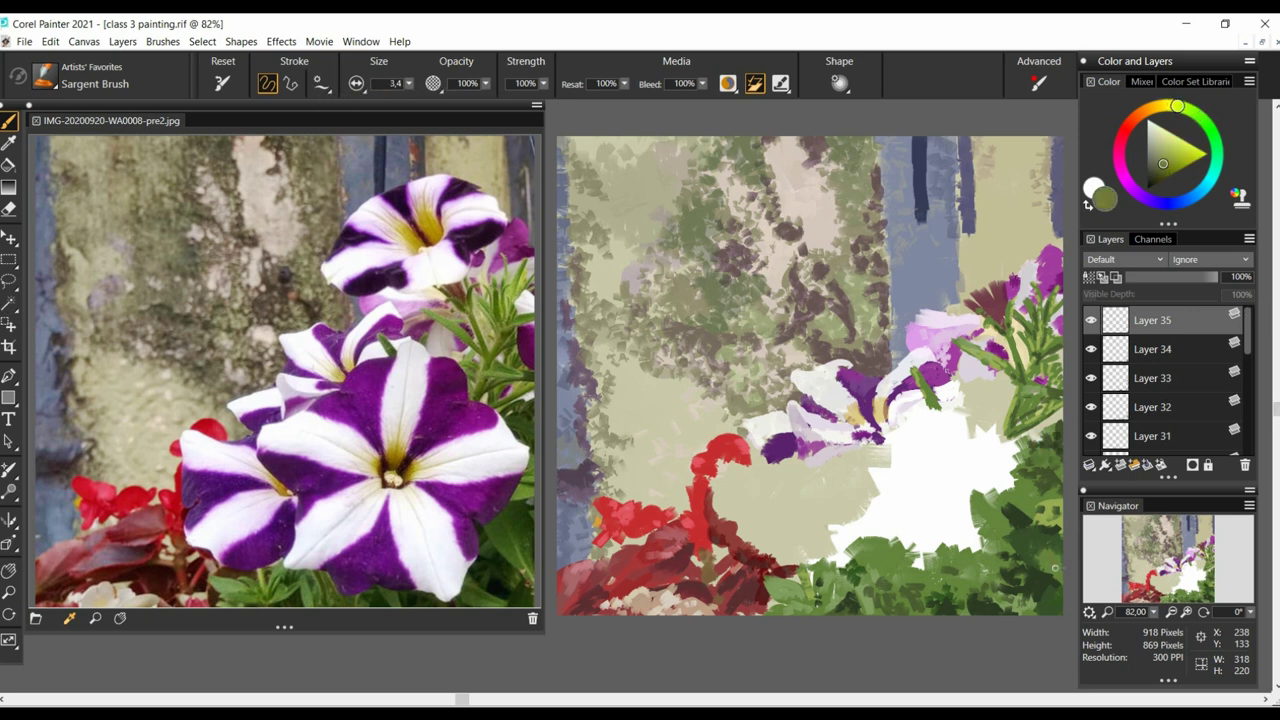
pyautogui.click(1168, 277)
pyautogui.click(1169, 143)
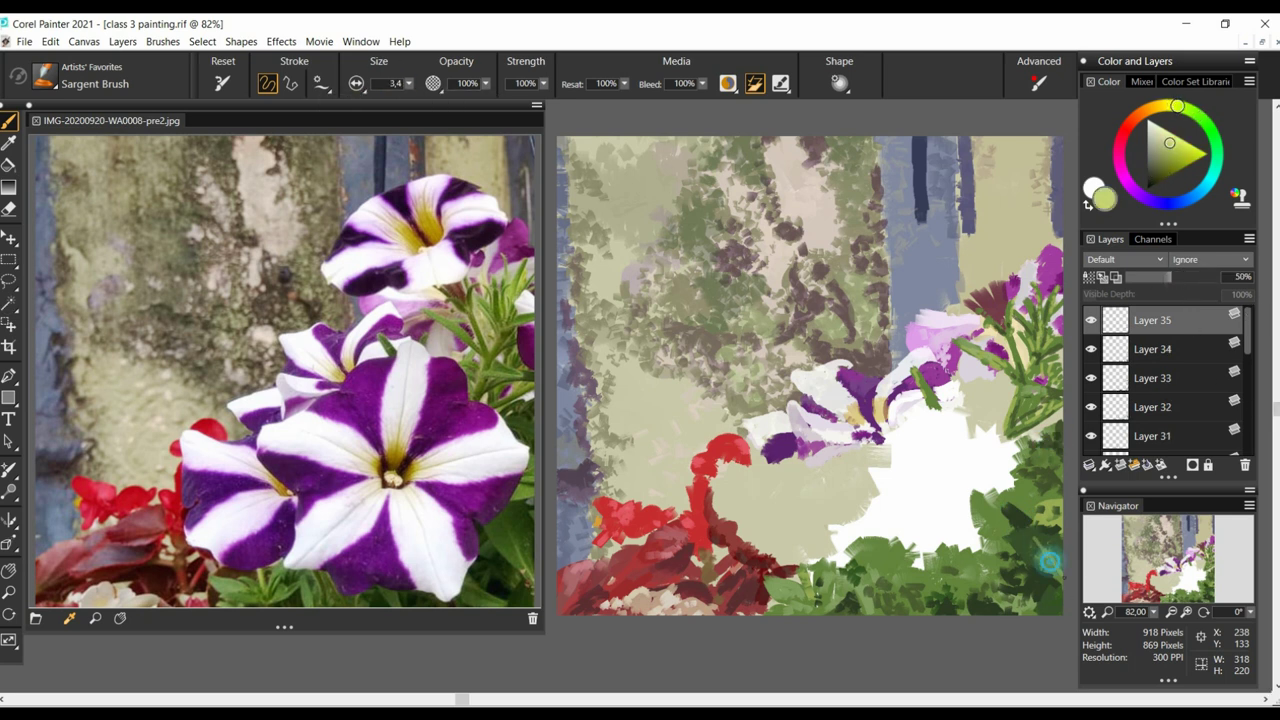
pyautogui.keyDown('alt'); pyautogui.click(1037, 540); pyautogui.keyUp('alt')
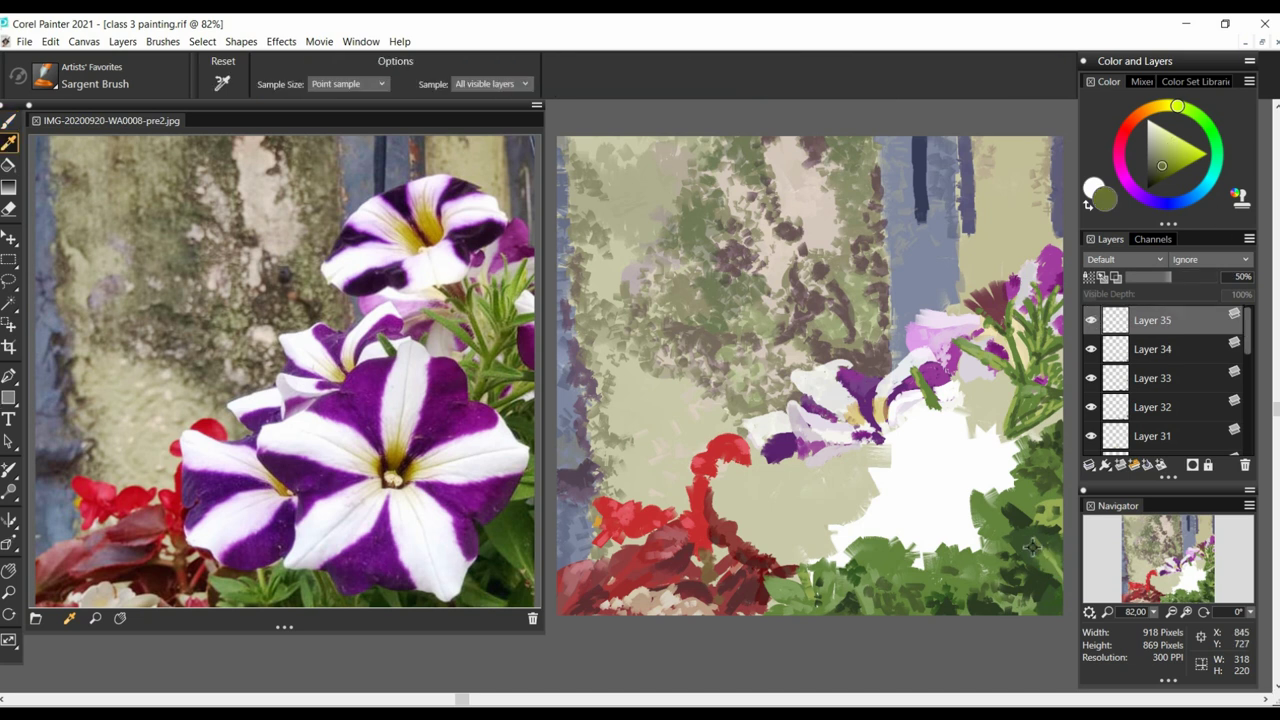
pyautogui.click(409, 84)
pyautogui.click(352, 103)
# - Group the foliage layers as "folliage-petunia" and collapse the furthest petunia group
pyautogui.click(1153, 338)
pyautogui.moveTo(1248, 338)
pyautogui.mouseDown()
pyautogui.moveTo(1251, 428)
pyautogui.moveTo(1256, 332)
pyautogui.mouseUp()
pyautogui.keyDown('shift'); pyautogui.click(1148, 317); pyautogui.keyUp('shift')
pyautogui.hotkey('ctrl', 'g')
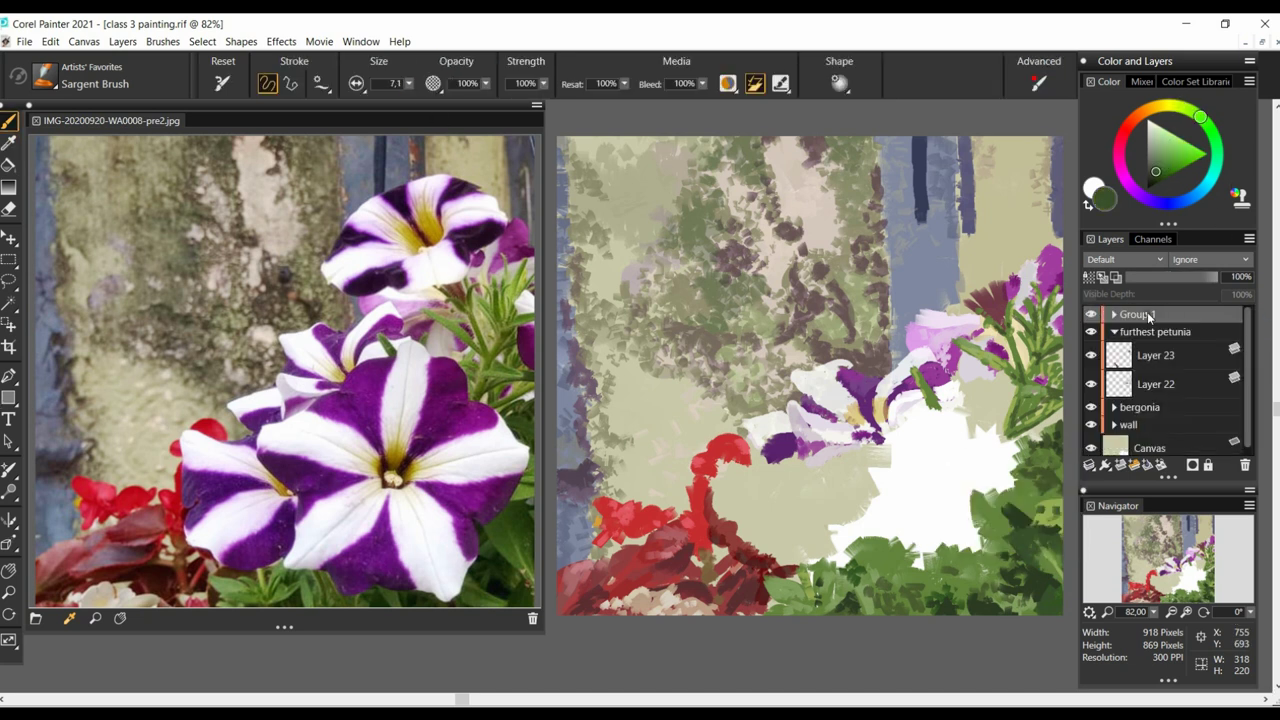
pyautogui.click(1114, 332)
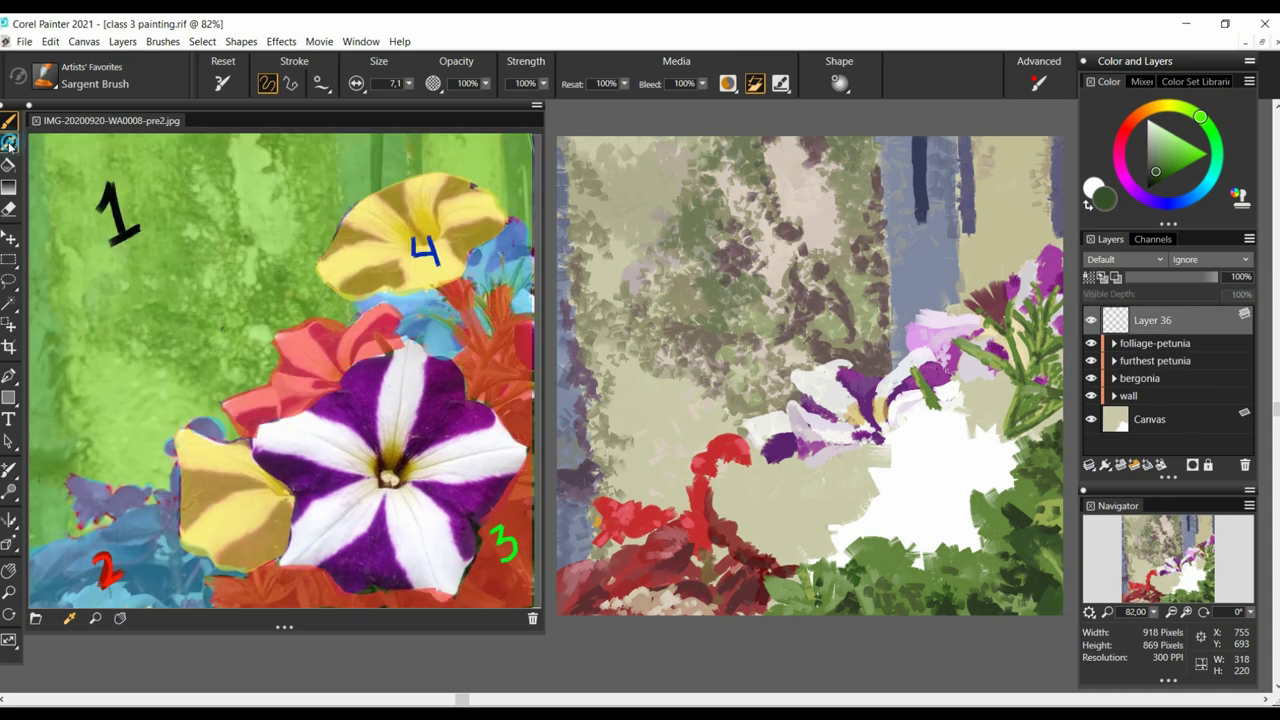
# - On Layer 36, block in the lower-left petunia in white, and paint its sampled purple stripes on a new layer above
pyautogui.moveTo(705, 450)
pyautogui.mouseDown()
pyautogui.moveTo(815, 505)
pyautogui.moveTo(760, 543)
pyautogui.moveTo(825, 506)
pyautogui.mouseUp()
pyautogui.moveTo(712, 450); pyautogui.dragTo(826, 506)
pyautogui.hotkey('ctrl', 'shift', 'n')
pyautogui.hotkey('ctrl', 'shift', 'n')
pyautogui.keyDown('alt'); pyautogui.click(782, 447); pyautogui.keyUp('alt')
pyautogui.moveTo(714, 492)
pyautogui.mouseDown()
pyautogui.moveTo(727, 530)
pyautogui.moveTo(808, 498)
pyautogui.mouseUp()
pyautogui.moveTo(828, 508)
pyautogui.mouseDown()
pyautogui.moveTo(780, 557)
pyautogui.moveTo(826, 550)
pyautogui.mouseUp()
# - On new Layer 39, shade the lower-left petunia's purple stripes with sampled dark purple
pyautogui.hotkey('ctrl', 'shift', 'n')
pyautogui.keyDown('alt'); pyautogui.click(782, 447); pyautogui.keyUp('alt')
pyautogui.moveTo(714, 488)
pyautogui.mouseDown()
pyautogui.moveTo(800, 491)
pyautogui.moveTo(790, 570)
pyautogui.mouseUp()
pyautogui.moveTo(766, 450); pyautogui.dragTo(800, 470)
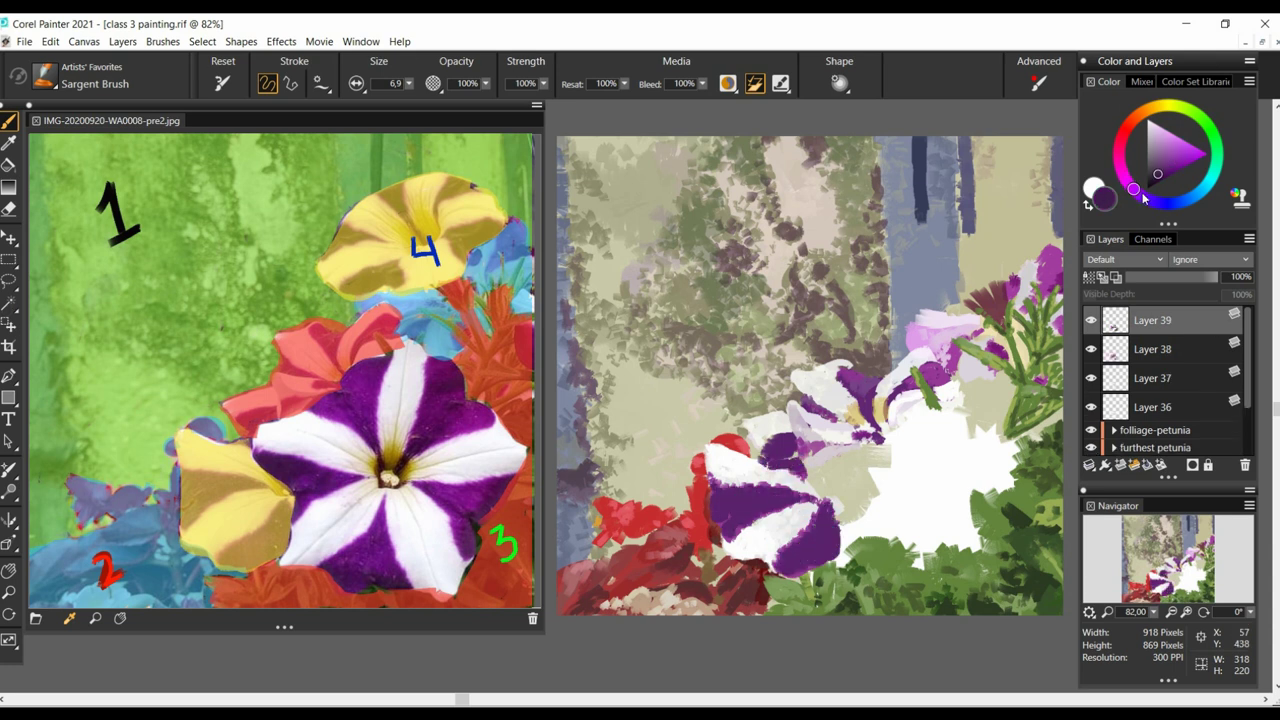
# - On new Layers 40 and 41, add shading and a yellow throat with dark reddish accents to the lower-left petunia
pyautogui.hotkey('ctrl', 'shift', 'n')
pyautogui.moveTo(813, 532)
pyautogui.mouseDown()
pyautogui.moveTo(798, 467)
pyautogui.moveTo(826, 498)
pyautogui.mouseUp()
pyautogui.hotkey('ctrl', 'shift', 'n')
pyautogui.keyDown('alt'); pyautogui.click(853, 414); pyautogui.keyUp('alt')
pyautogui.click(1168, 134)
pyautogui.keyDown('alt'); pyautogui.click(880, 432); pyautogui.keyUp('alt')
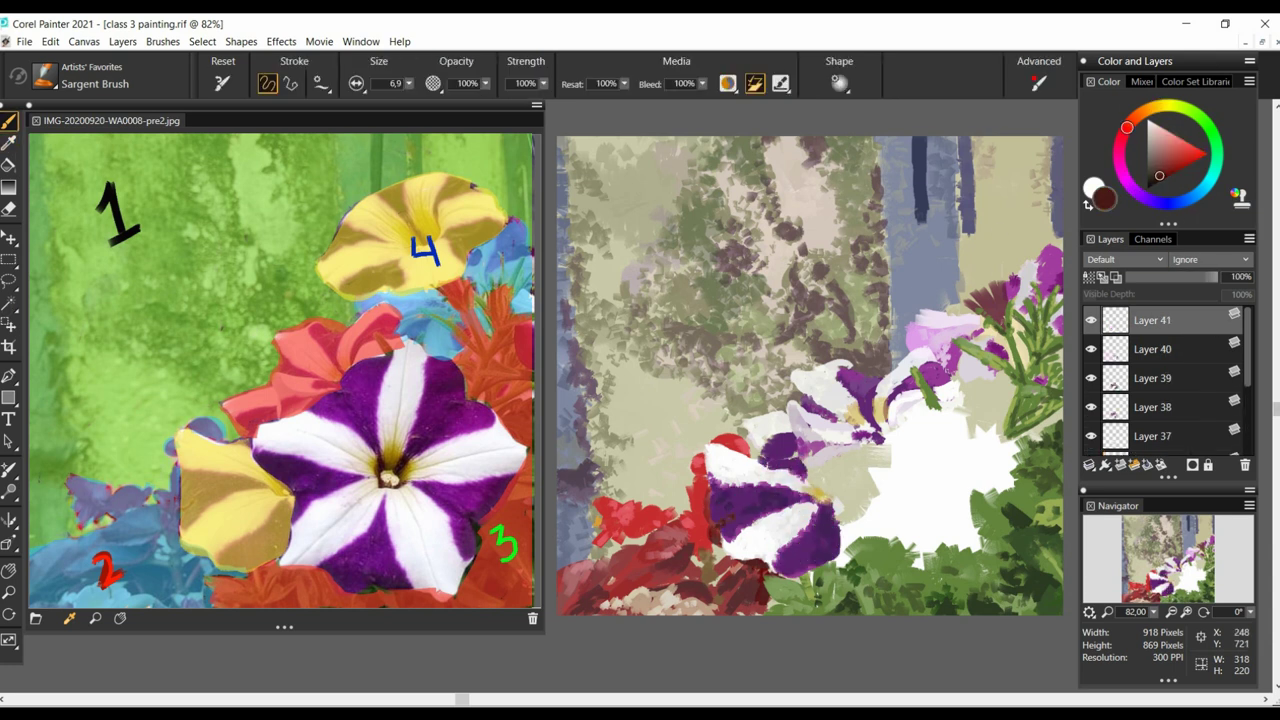
# - On new Layer 42, paint the upper-right petunia's shape in white and transform it into place
pyautogui.hotkey('ctrl', 'shift', 'n')
pyautogui.keyDown('alt'); pyautogui.click(945, 430); pyautogui.keyUp('alt')
pyautogui.moveTo(1027, 268)
pyautogui.mouseDown()
pyautogui.moveTo(978, 306)
pyautogui.moveTo(923, 206)
pyautogui.moveTo(1038, 219)
pyautogui.moveTo(1030, 268)
pyautogui.mouseUp()
pyautogui.press('l')
pyautogui.press('b')
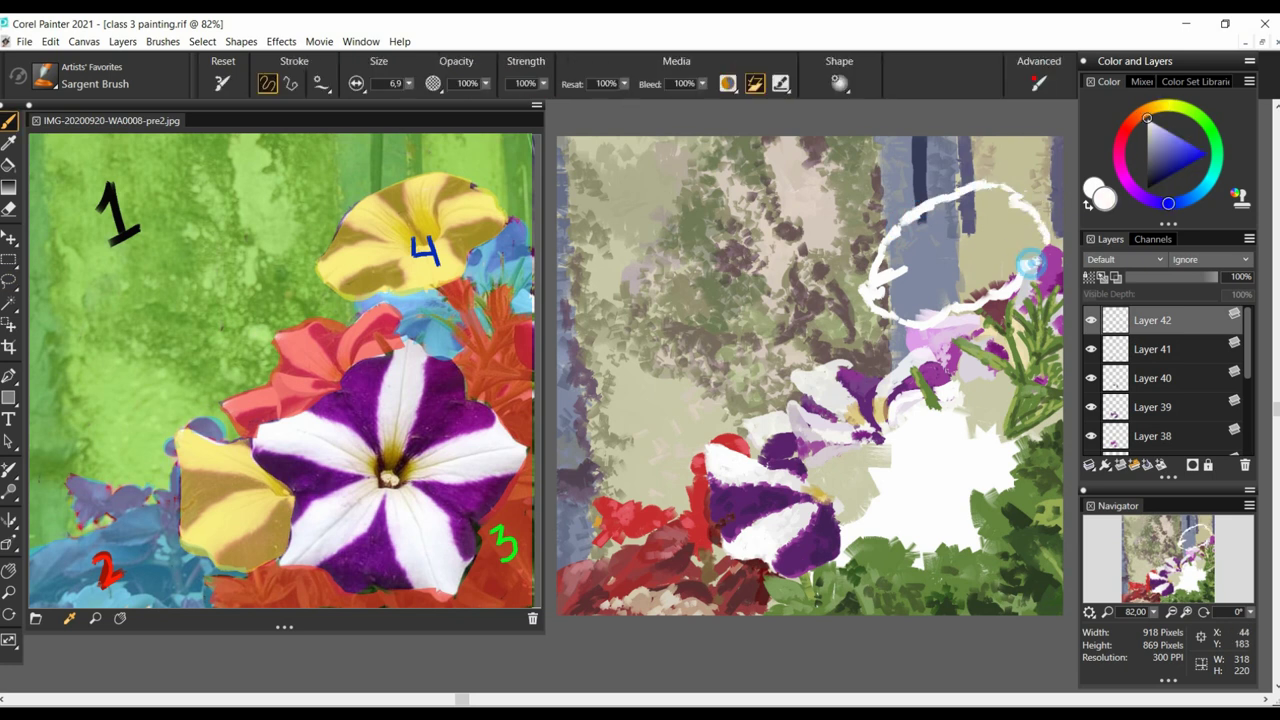
pyautogui.hotkey('ctrl', 'alt', 't')
pyautogui.moveTo(952, 250); pyautogui.dragTo(944, 252)
pyautogui.press('Return')
# - Paint the upper-right petunia's stripes in purple sampled from the reference photo, using new Layer 43
pyautogui.keyDown('alt'); pyautogui.click(405, 400); pyautogui.keyUp('alt')
pyautogui.moveTo(882, 290)
pyautogui.mouseDown()
pyautogui.moveTo(931, 217)
pyautogui.moveTo(980, 262)
pyautogui.mouseUp()
pyautogui.click(1120, 465)
pyautogui.click(362, 280)
pyautogui.moveTo(890, 322)
pyautogui.mouseDown()
pyautogui.moveTo(945, 297)
pyautogui.moveTo(948, 275)
pyautogui.mouseUp()
pyautogui.moveTo(866, 274)
pyautogui.mouseDown()
pyautogui.moveTo(955, 215)
pyautogui.moveTo(977, 251)
pyautogui.moveTo(1008, 215)
pyautogui.moveTo(980, 264)
pyautogui.mouseUp()
pyautogui.moveTo(980, 264); pyautogui.dragTo(1046, 242)
# - On new Layer 44, shade the upper-right petunia's petals with purple sampled from the reference and adjust the layer order
pyautogui.click(452, 268)
pyautogui.click(1120, 465)
pyautogui.click(372, 280)
pyautogui.moveTo(900, 320)
pyautogui.mouseDown()
pyautogui.moveTo(948, 294)
pyautogui.moveTo(945, 222)
pyautogui.mouseUp()
pyautogui.click(8, 143)
pyautogui.click(905, 252)
pyautogui.click(8, 122)
pyautogui.moveTo(992, 222); pyautogui.dragTo(1030, 256)
pyautogui.moveTo(1152, 349); pyautogui.dragTo(1152, 314)
pyautogui.click(8, 166)
pyautogui.click(933, 316)
# - On new Layer 45 and further layers, paint the upper-right petunia's throat golden brown with dark reddish accents
pyautogui.click(1120, 465)
pyautogui.click(1175, 170)
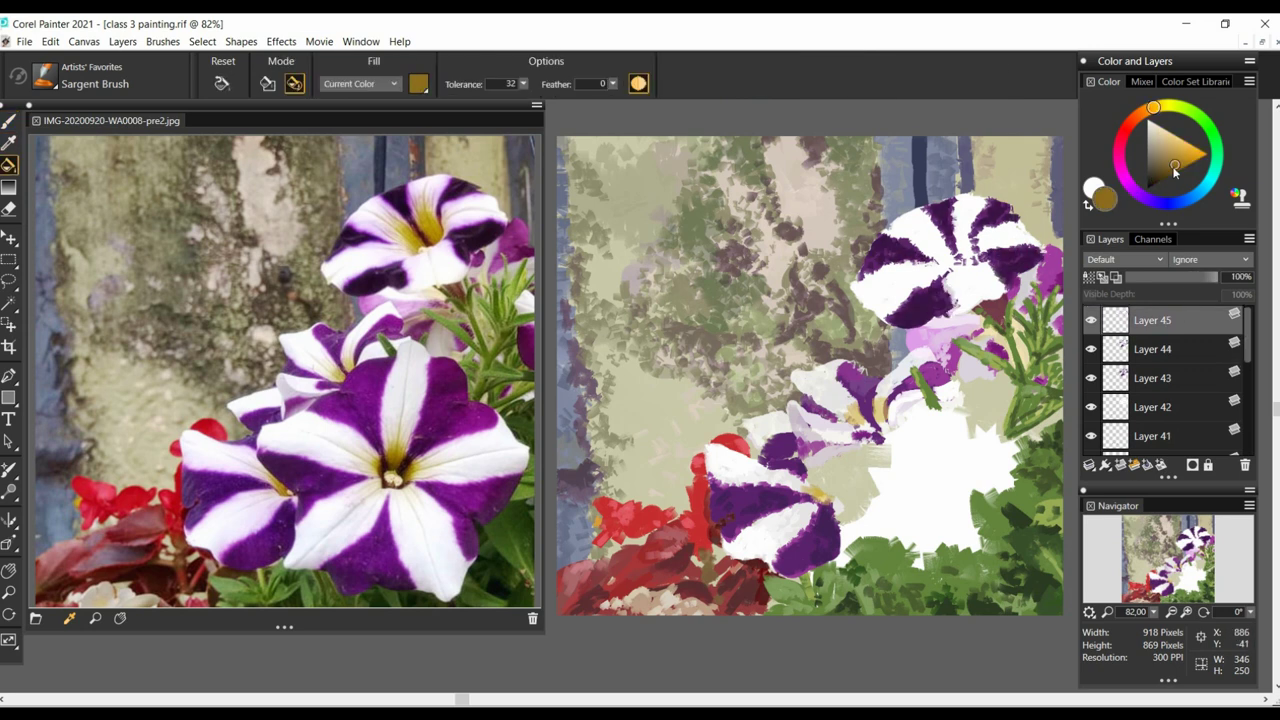
pyautogui.click(8, 121)
pyautogui.moveTo(930, 232)
pyautogui.mouseDown()
pyautogui.moveTo(1162, 181)
pyautogui.moveTo(816, 490)
pyautogui.moveTo(984, 250)
pyautogui.moveTo(1018, 288)
pyautogui.mouseUp()
pyautogui.click(1120, 465)
pyautogui.click(1120, 465)
pyautogui.click(1120, 465)
pyautogui.click(1163, 172)
pyautogui.click(1120, 465)
pyautogui.click(1245, 465)
# - On new Layer 51, paint sampled purple strokes over the upper-right petunia's stripes with a size 5.2 brush and lower the layer opacity
pyautogui.click(1120, 465)
pyautogui.click(1120, 465)
pyautogui.click(514, 240)
pyautogui.moveTo(894, 292); pyautogui.dragTo(936, 268)
pyautogui.moveTo(980, 244); pyautogui.dragTo(1004, 212)
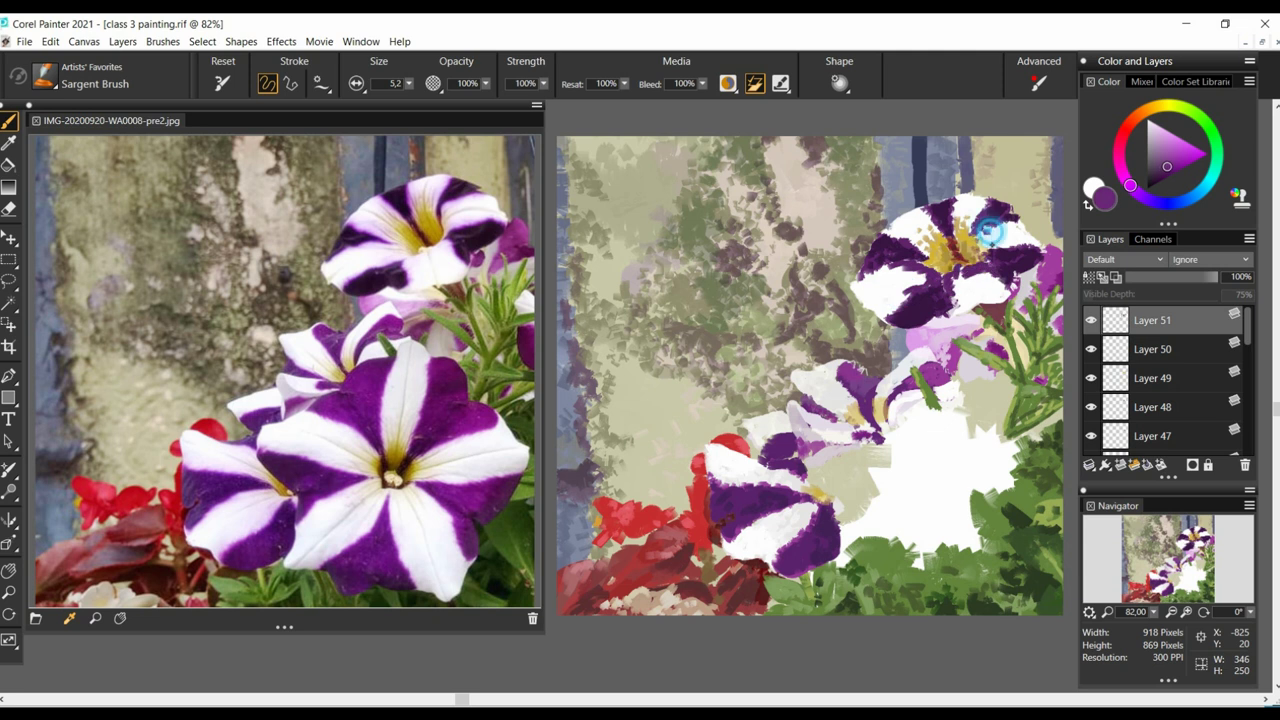
pyautogui.moveTo(888, 246); pyautogui.dragTo(936, 218)
pyautogui.moveTo(1216, 277); pyautogui.dragTo(1137, 277)
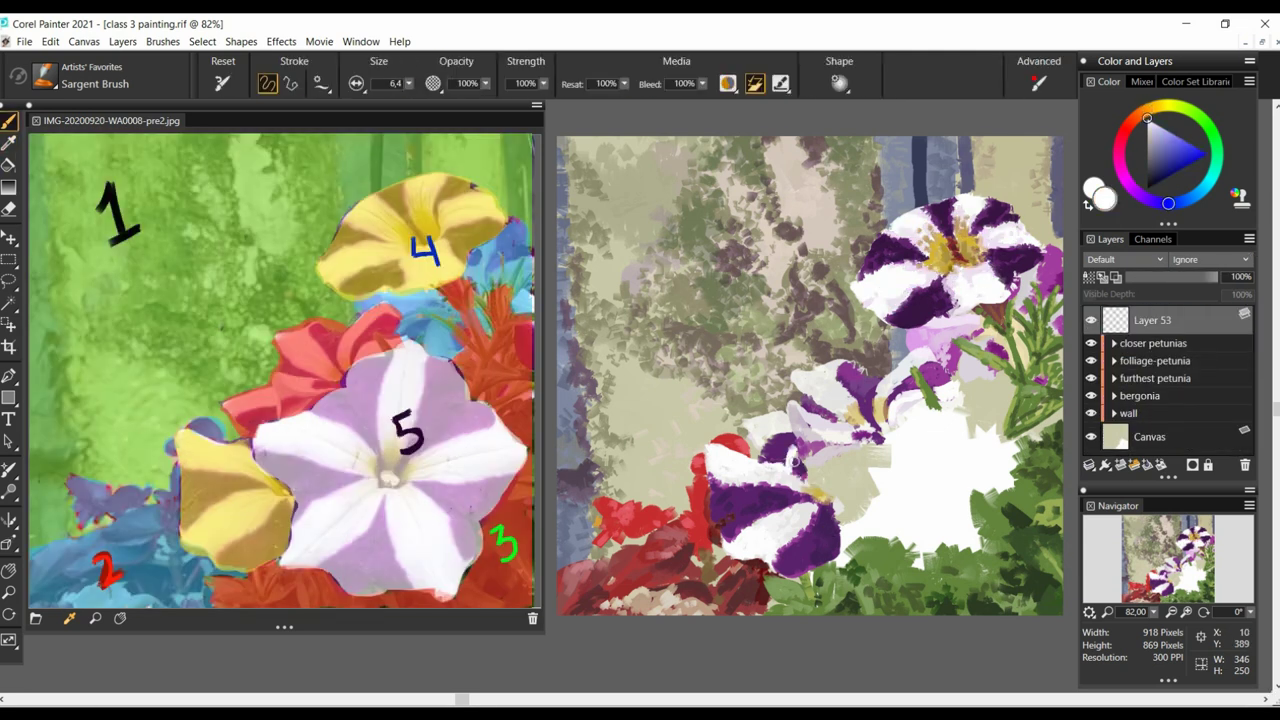
# - On Layer 53, block in the closest flower's shape in white with a size 9.2 brush
pyautogui.click(409, 84)
pyautogui.moveTo(862, 572)
pyautogui.mouseDown()
pyautogui.moveTo(986, 577)
pyautogui.moveTo(1004, 500)
pyautogui.mouseUp()
# - Lasso the middle petunia on the folliage-petunia layer and paste it as new Layer 54
pyautogui.moveTo(798, 456)
pyautogui.mouseDown()
pyautogui.moveTo(862, 450)
pyautogui.moveTo(830, 490)
pyautogui.moveTo(896, 412)
pyautogui.moveTo(803, 357)
pyautogui.mouseUp()
pyautogui.click(1155, 361)
pyautogui.press('l')
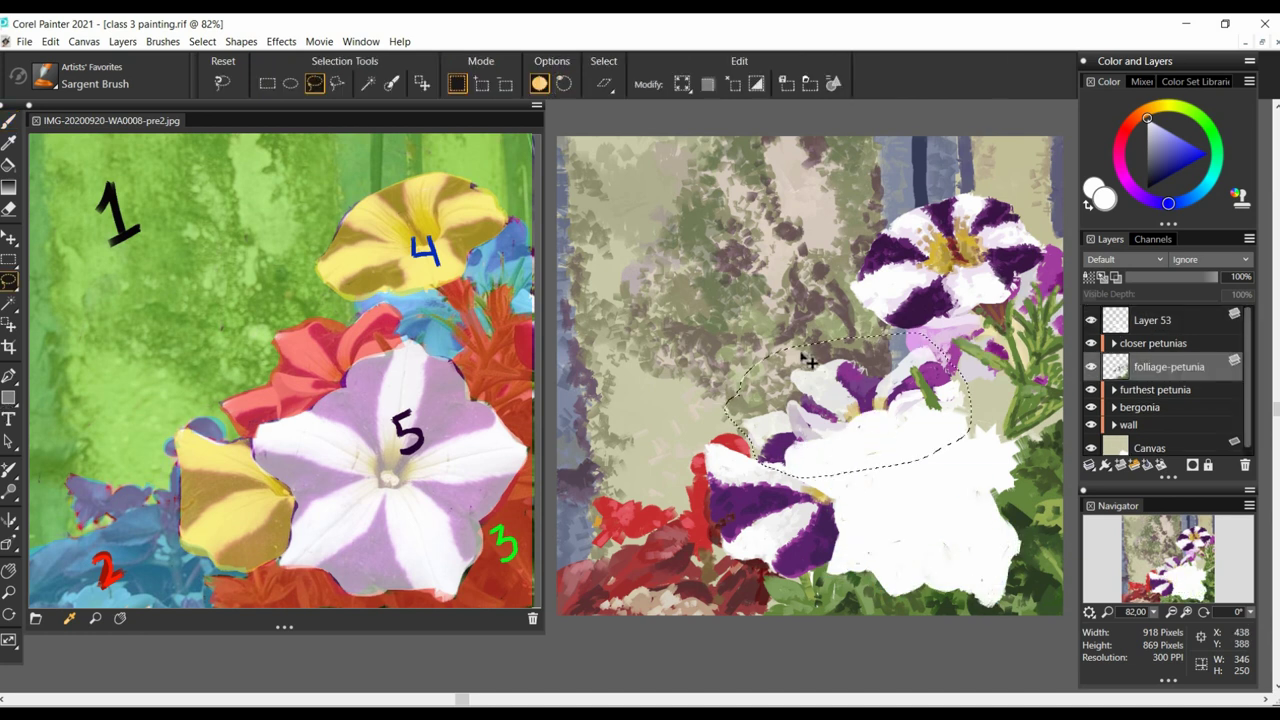
pyautogui.hotkey('ctrl', 'v')
# - Extend and refine the closest flower's white petal edges on Layer 53, undoing the misplaced strokes
pyautogui.click(1152, 320)
pyautogui.press('b')
pyautogui.moveTo(876, 424)
pyautogui.mouseDown()
pyautogui.moveTo(968, 376)
pyautogui.moveTo(1023, 438)
pyautogui.moveTo(1012, 530)
pyautogui.mouseUp()
pyautogui.hotkey('ctrl', 'z')
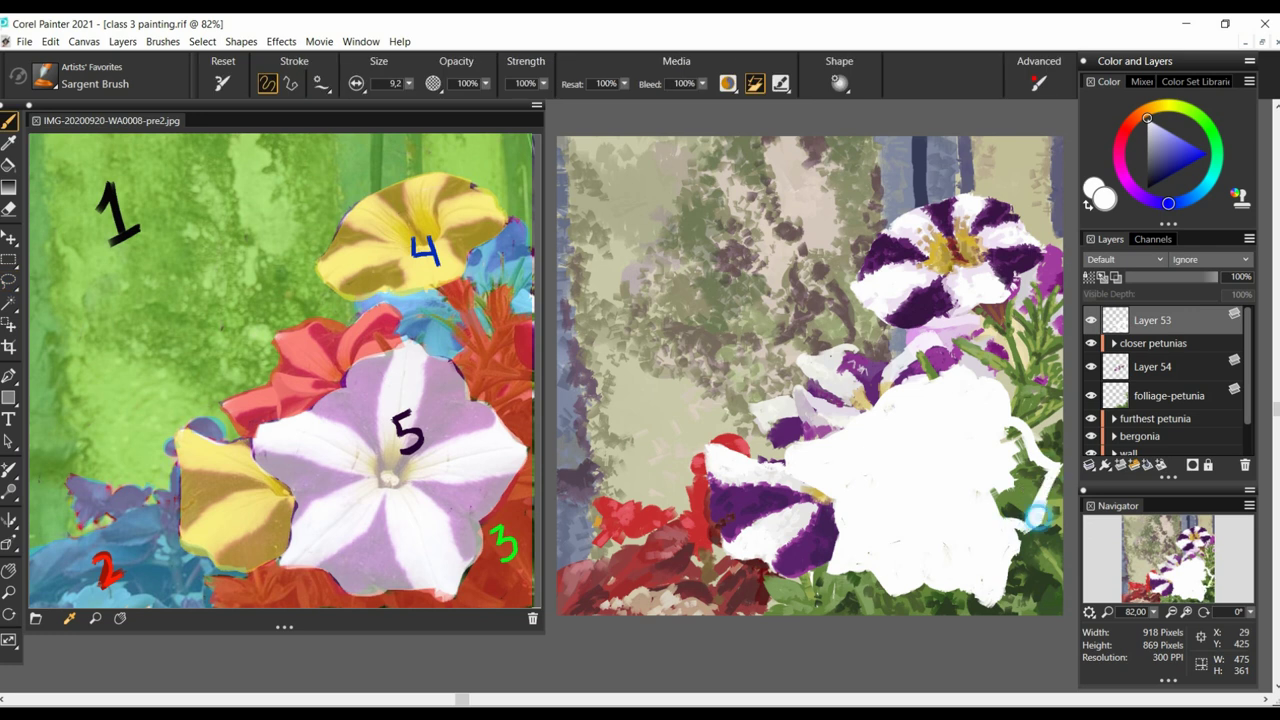
pyautogui.moveTo(1030, 440); pyautogui.dragTo(1022, 520)
pyautogui.hotkey('ctrl', 'z')
pyautogui.moveTo(836, 520); pyautogui.dragTo(834, 546)
# - On new Layer 55, paint sampled purple stripes on the closest flower's left and bottom petals with a size 7.1 brush
pyautogui.click(1120, 465)
pyautogui.keyDown('alt'); pyautogui.click(1052, 272); pyautogui.keyUp('alt')
pyautogui.press('[')
pyautogui.press('[')
pyautogui.press('[')
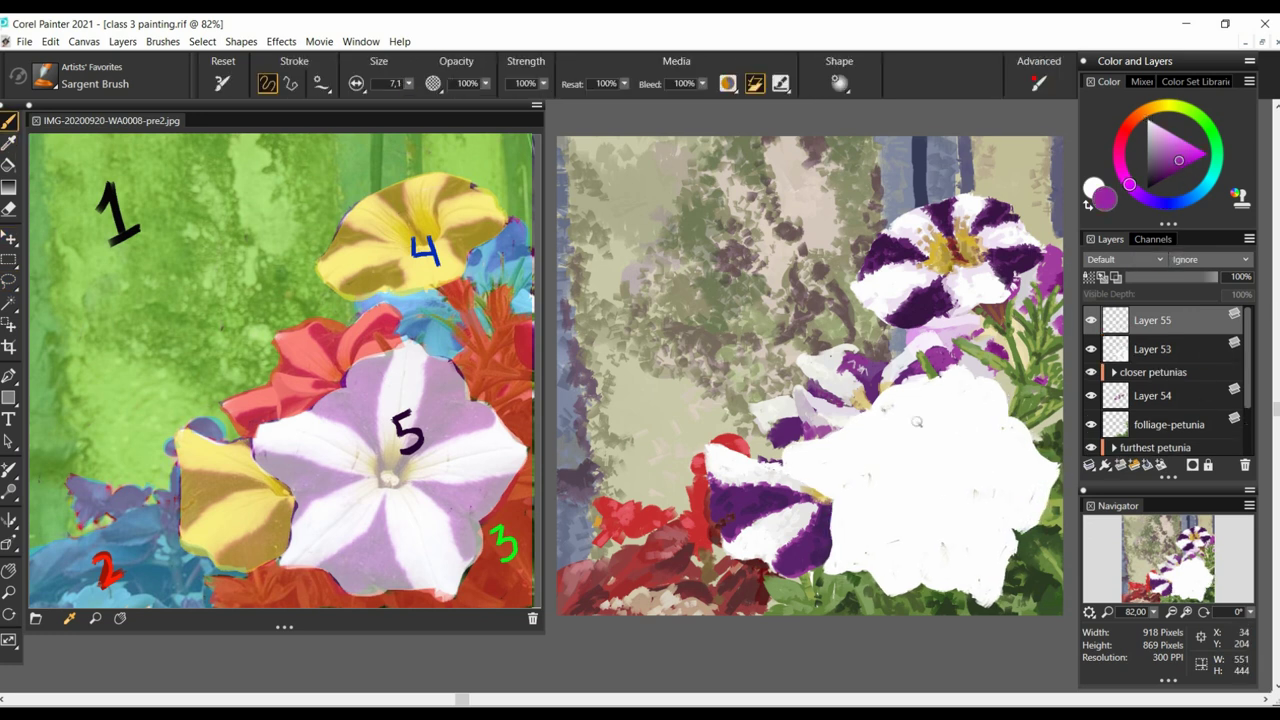
pyautogui.moveTo(788, 466)
pyautogui.mouseDown()
pyautogui.moveTo(904, 489)
pyautogui.moveTo(836, 520)
pyautogui.mouseUp()
pyautogui.moveTo(836, 520); pyautogui.dragTo(903, 491)
pyautogui.moveTo(865, 570); pyautogui.dragTo(928, 504)
pyautogui.moveTo(928, 518)
pyautogui.mouseDown()
pyautogui.moveTo(948, 572)
pyautogui.moveTo(872, 588)
pyautogui.mouseUp()
pyautogui.moveTo(890, 568); pyautogui.dragTo(930, 542)
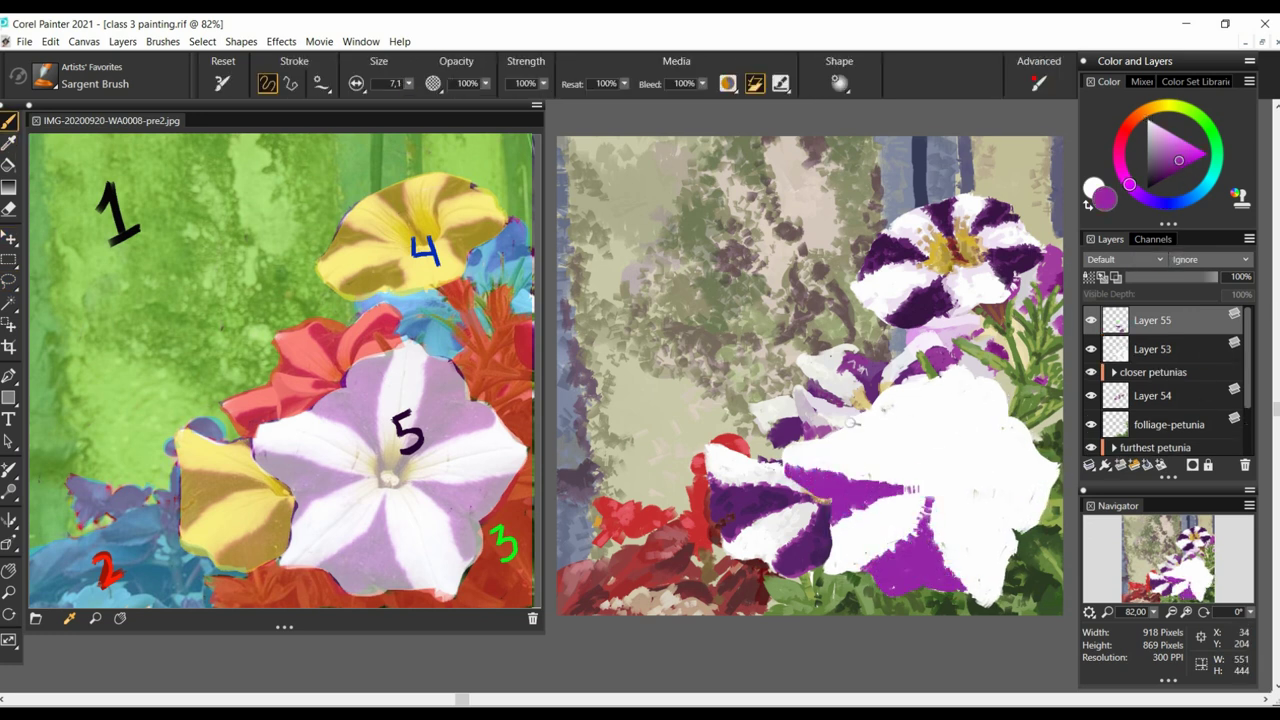
# - Paint the purple stripes on the closest flower's upper and right petals on Layer 55
pyautogui.moveTo(850, 430); pyautogui.dragTo(926, 474)
pyautogui.moveTo(940, 378); pyautogui.dragTo(928, 486)
pyautogui.moveTo(858, 424); pyautogui.dragTo(906, 384)
pyautogui.moveTo(890, 400)
pyautogui.mouseDown()
pyautogui.moveTo(926, 408)
pyautogui.moveTo(900, 445)
pyautogui.moveTo(1020, 449)
pyautogui.moveTo(990, 400)
pyautogui.moveTo(962, 499)
pyautogui.moveTo(1040, 500)
pyautogui.mouseUp()
pyautogui.keyDown('alt'); pyautogui.click(1010, 474); pyautogui.keyUp('alt')
pyautogui.moveTo(1016, 460); pyautogui.dragTo(958, 479)
# - On new Layer 56 at 81% opacity, shade the closest flower's purple stripes with sampled dark purple
pyautogui.click(1120, 465)
pyautogui.keyDown('alt'); pyautogui.click(808, 530); pyautogui.keyUp('alt')
pyautogui.moveTo(800, 478); pyautogui.dragTo(898, 490)
pyautogui.moveTo(898, 490)
pyautogui.mouseDown()
pyautogui.moveTo(843, 503)
pyautogui.moveTo(866, 494)
pyautogui.mouseUp()
pyautogui.moveTo(880, 590)
pyautogui.mouseDown()
pyautogui.moveTo(926, 530)
pyautogui.moveTo(940, 590)
pyautogui.mouseUp()
pyautogui.moveTo(926, 470); pyautogui.dragTo(916, 414)
pyautogui.moveTo(980, 382); pyautogui.dragTo(1012, 446)
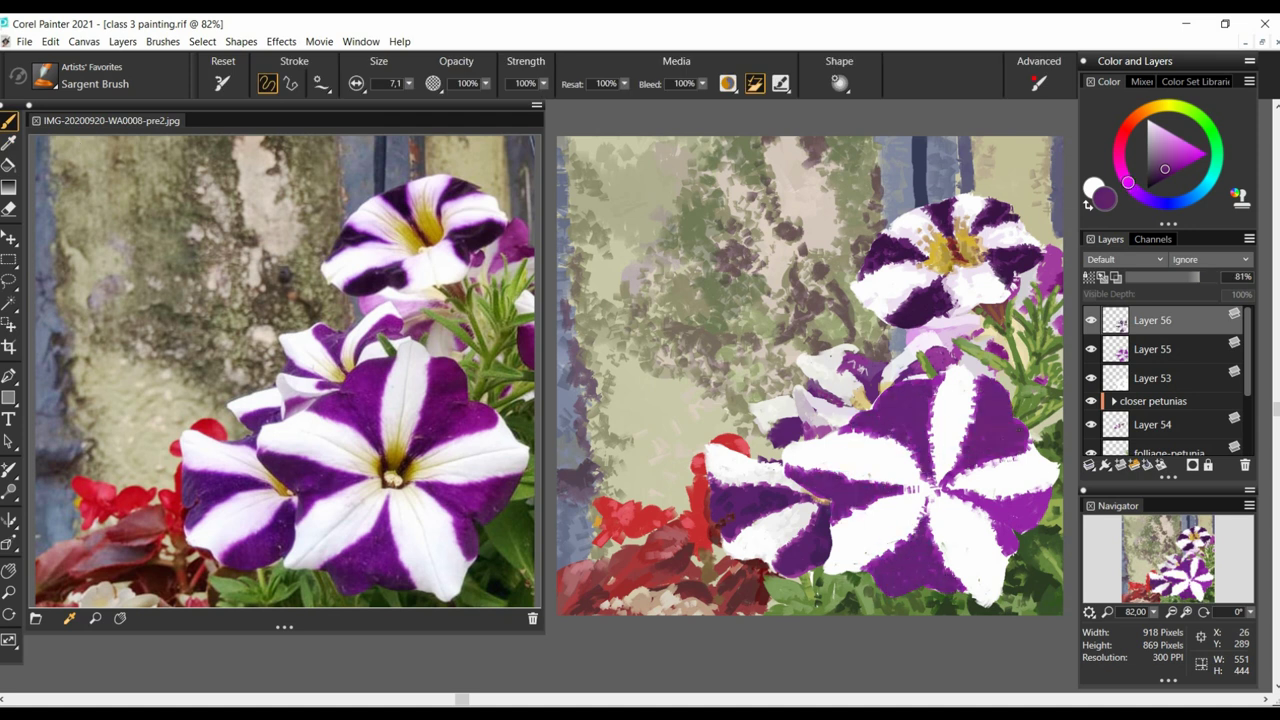
pyautogui.moveTo(966, 498); pyautogui.dragTo(1040, 518)
# - On new Layer 57, add strokes of purple sampled from the bottom petal to the closest flower's bottom and upper stripes
pyautogui.click(1120, 465)
pyautogui.keyDown('alt'); pyautogui.click(888, 566); pyautogui.keyUp('alt')
pyautogui.moveTo(888, 566); pyautogui.dragTo(936, 587)
pyautogui.moveTo(914, 422); pyautogui.dragTo(911, 409)
pyautogui.moveTo(990, 390); pyautogui.dragTo(1012, 446)
# - On new Layer 58, paint sampled purple tones on the closest flower's right stripe and lower the layer opacity
pyautogui.click(1120, 465)
pyautogui.keyDown('alt'); pyautogui.click(992, 402); pyautogui.keyUp('alt')
pyautogui.moveTo(1000, 506); pyautogui.dragTo(1022, 524)
pyautogui.moveTo(1216, 277); pyautogui.dragTo(1166, 277)
# - On new Layer 59, paint pale lavender shading over the closest flower's white petals
pyautogui.click(1120, 465)
pyautogui.moveTo(828, 472); pyautogui.dragTo(908, 464)
pyautogui.moveTo(916, 510); pyautogui.dragTo(842, 560)
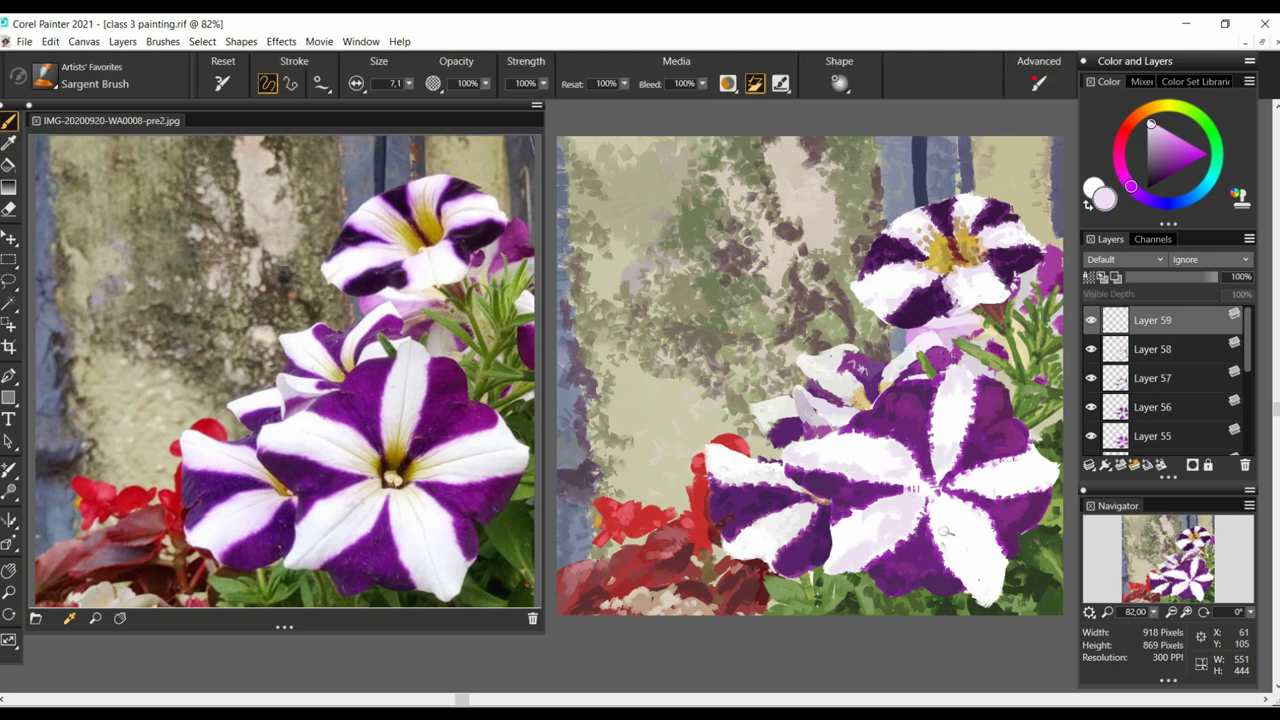
pyautogui.moveTo(1046, 466); pyautogui.dragTo(1000, 478)
pyautogui.moveTo(944, 506); pyautogui.dragTo(988, 568)
# - On new layers, paint the closest flower's throat in yellow sampled from the reference and set the layer opacity to 61%
pyautogui.click(1120, 465)
pyautogui.click(390, 466)
pyautogui.moveTo(924, 464); pyautogui.dragTo(954, 480)
pyautogui.click(1120, 465)
pyautogui.moveTo(948, 450); pyautogui.dragTo(948, 498)
pyautogui.moveTo(1216, 277); pyautogui.dragTo(1187, 277)
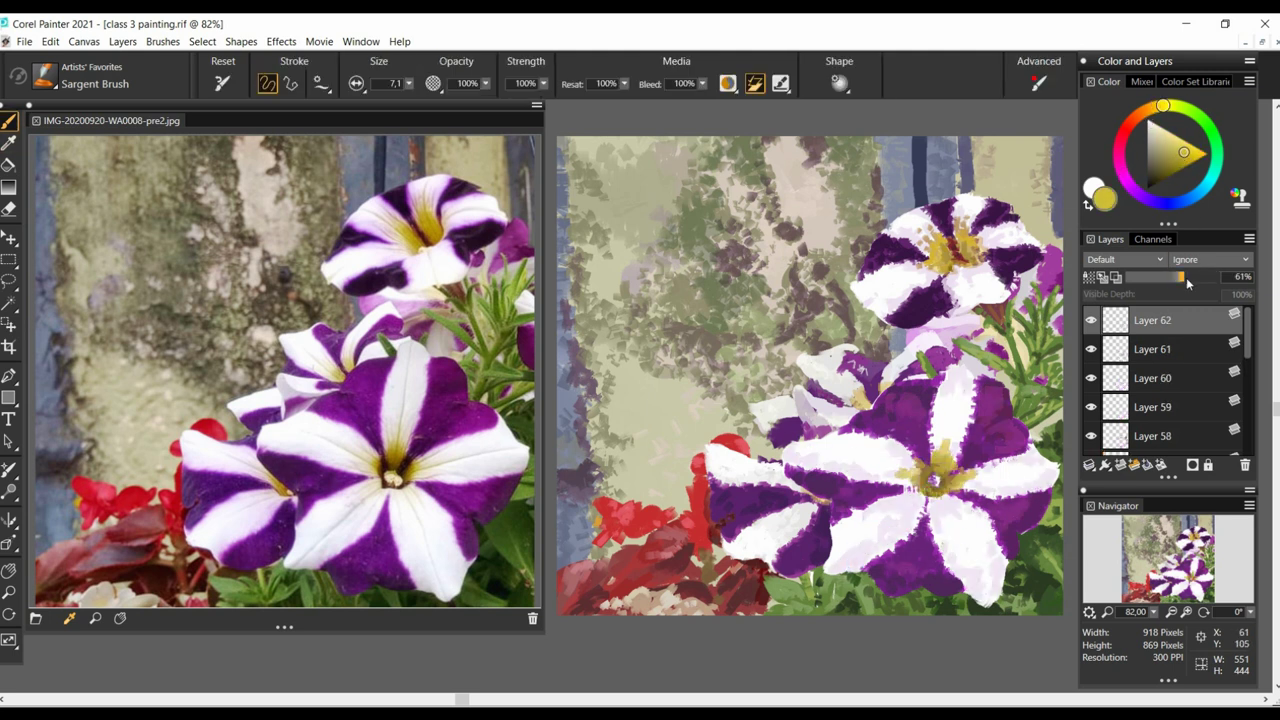
# - On new layers, add small dark details around the closest flower's centre
pyautogui.click(1120, 465)
pyautogui.click(1120, 465)
pyautogui.moveTo(926, 480); pyautogui.dragTo(920, 486)
pyautogui.keyDown('alt'); pyautogui.click(925, 482); pyautogui.keyUp('alt')
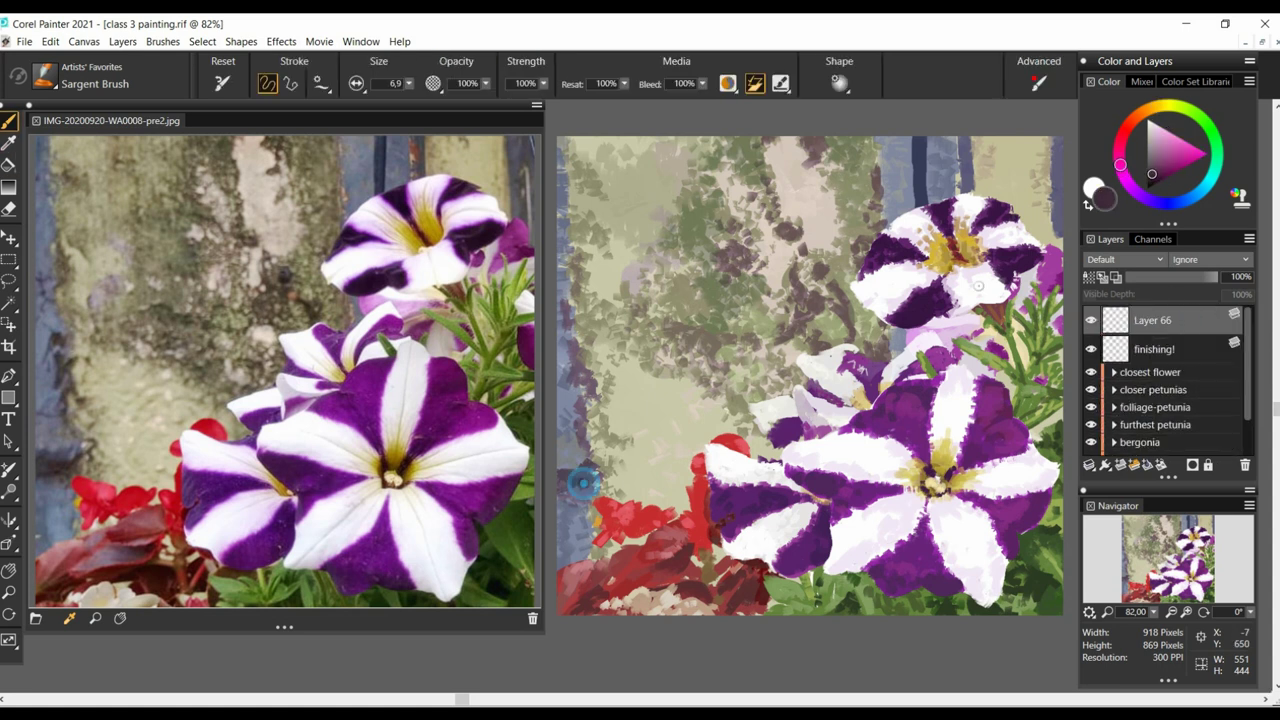
# - On new Layer 67 in Hard Light at 45% opacity, paint dark violet shadows around the closest flower with a size 11.4 brush
pyautogui.click(1120, 465)
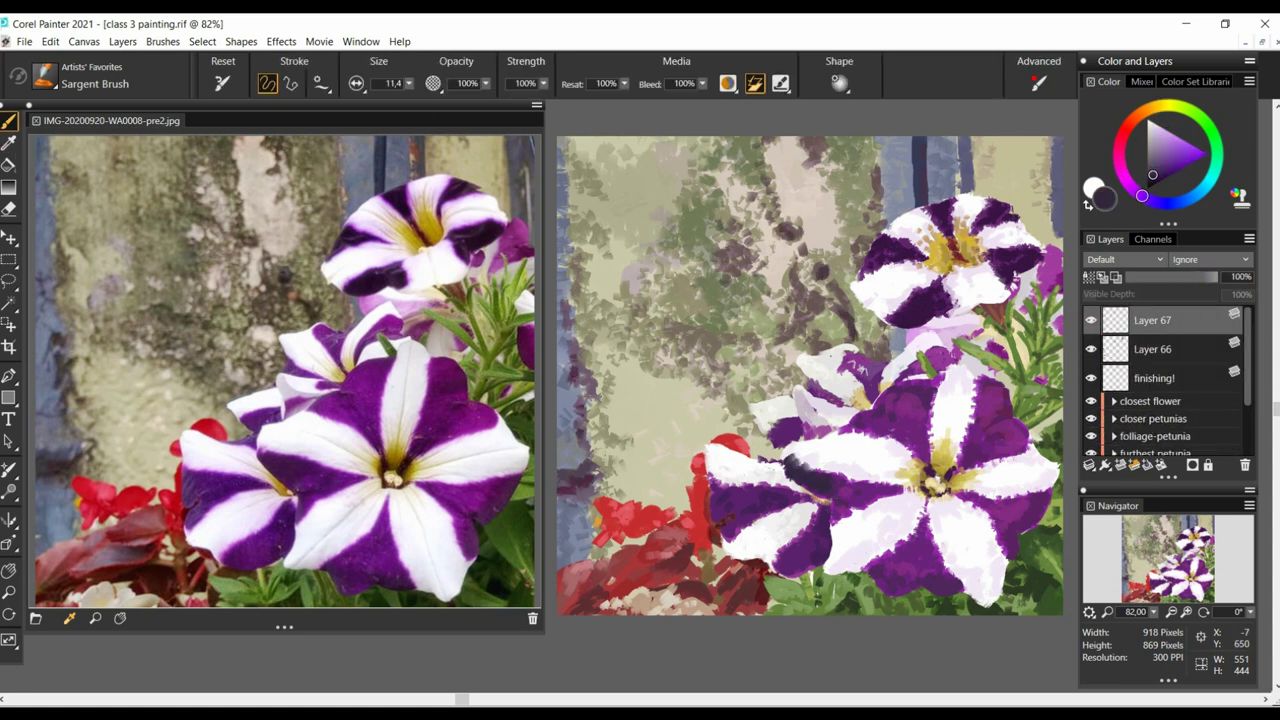
pyautogui.moveTo(1004, 562); pyautogui.dragTo(980, 600)
pyautogui.click(1125, 260)
pyautogui.moveTo(1216, 277); pyautogui.dragTo(1141, 277)
pyautogui.moveTo(850, 588); pyautogui.dragTo(902, 600)
pyautogui.moveTo(1143, 277); pyautogui.dragTo(1165, 277)
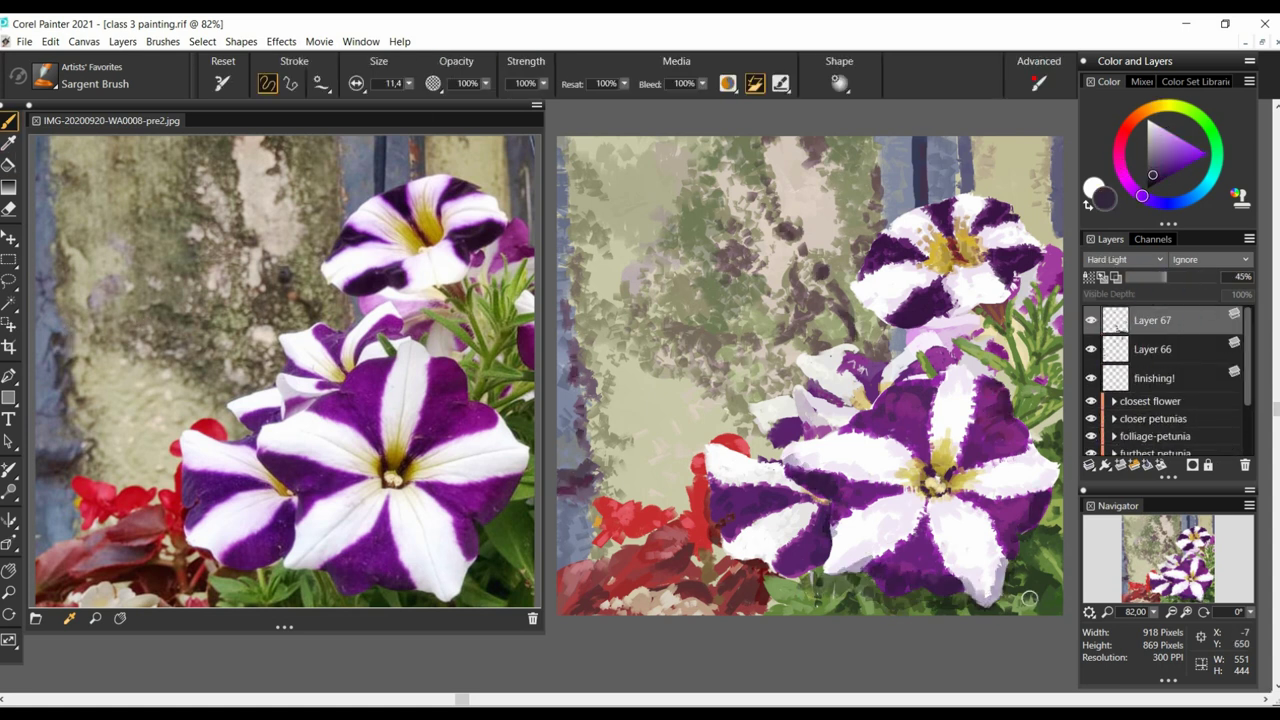
pyautogui.moveTo(1012, 592); pyautogui.dragTo(1050, 550)
pyautogui.moveTo(832, 600); pyautogui.dragTo(847, 583)
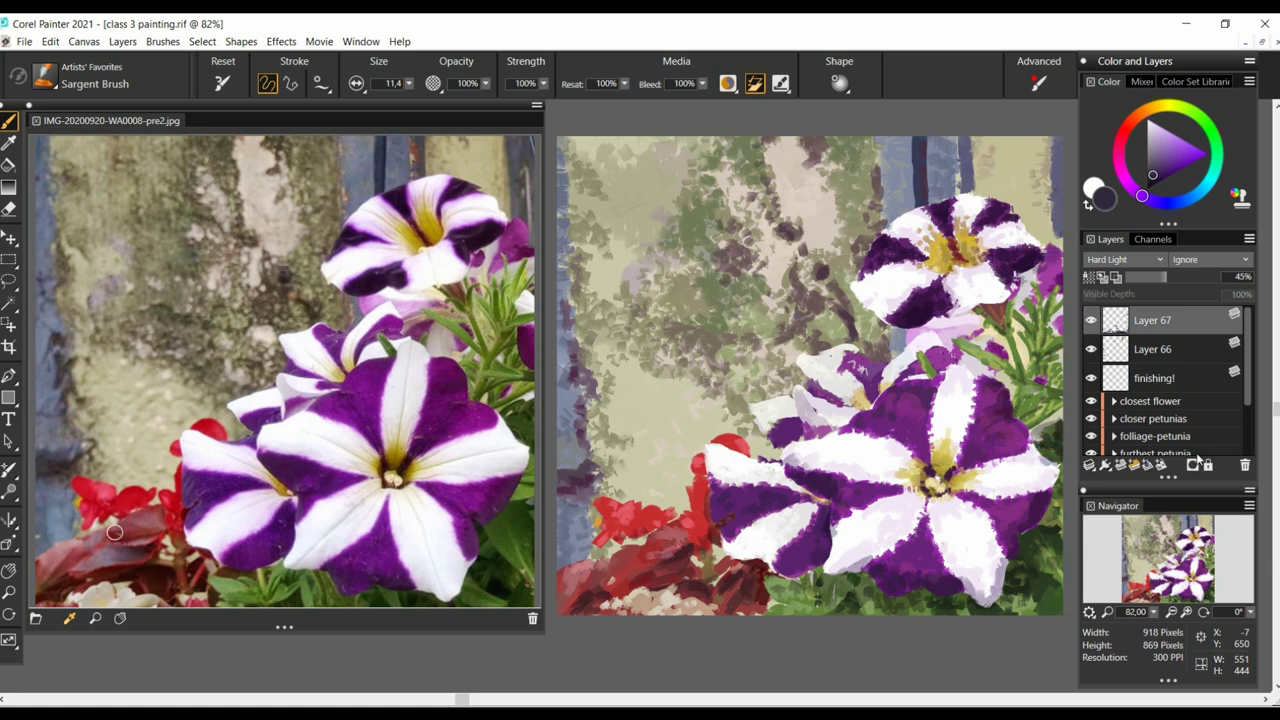
# - With a dark muted violet sampled from the painting, shade the foliage beneath the upper petunia on Layer 67 and set the layer opacity to 29%
pyautogui.keyDown('alt'); pyautogui.click(973, 334); pyautogui.keyUp('alt')
pyautogui.moveTo(984, 314)
pyautogui.mouseDown()
pyautogui.moveTo(922, 332)
pyautogui.moveTo(967, 321)
pyautogui.moveTo(1030, 365)
pyautogui.mouseUp()
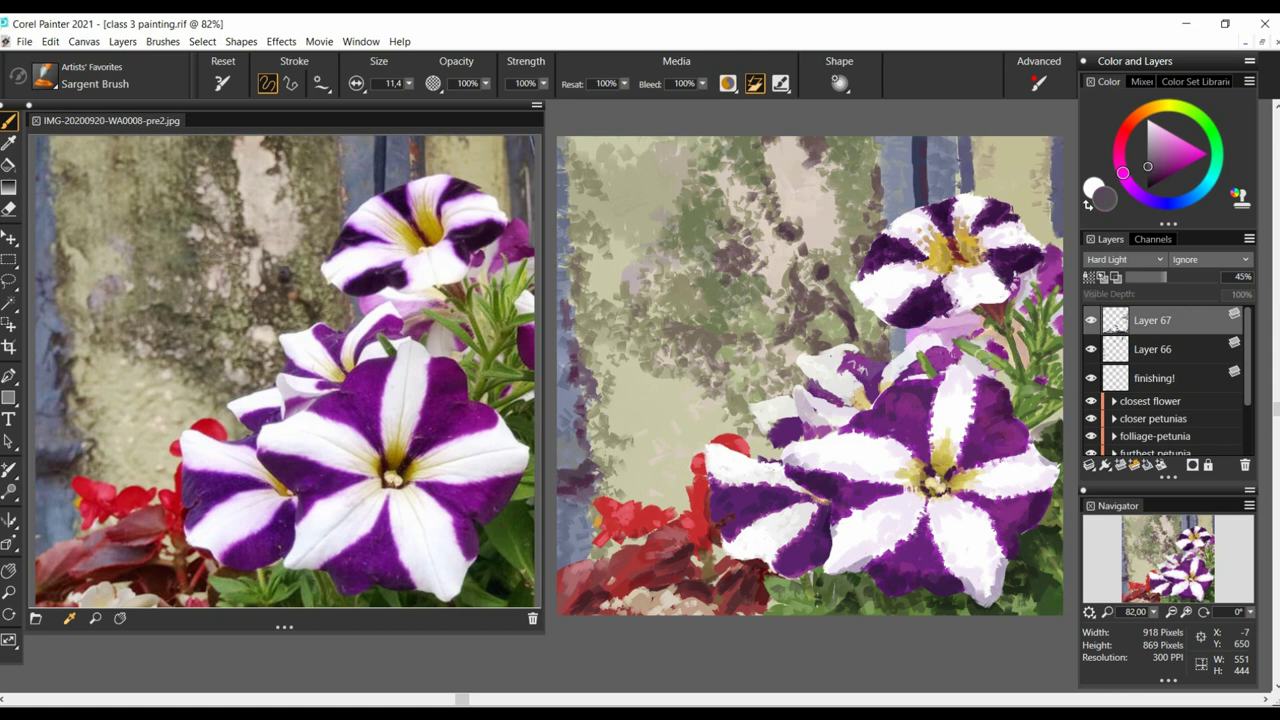
pyautogui.moveTo(1175, 277); pyautogui.dragTo(1151, 285)
pyautogui.click(1091, 320)
pyautogui.click(1091, 320)
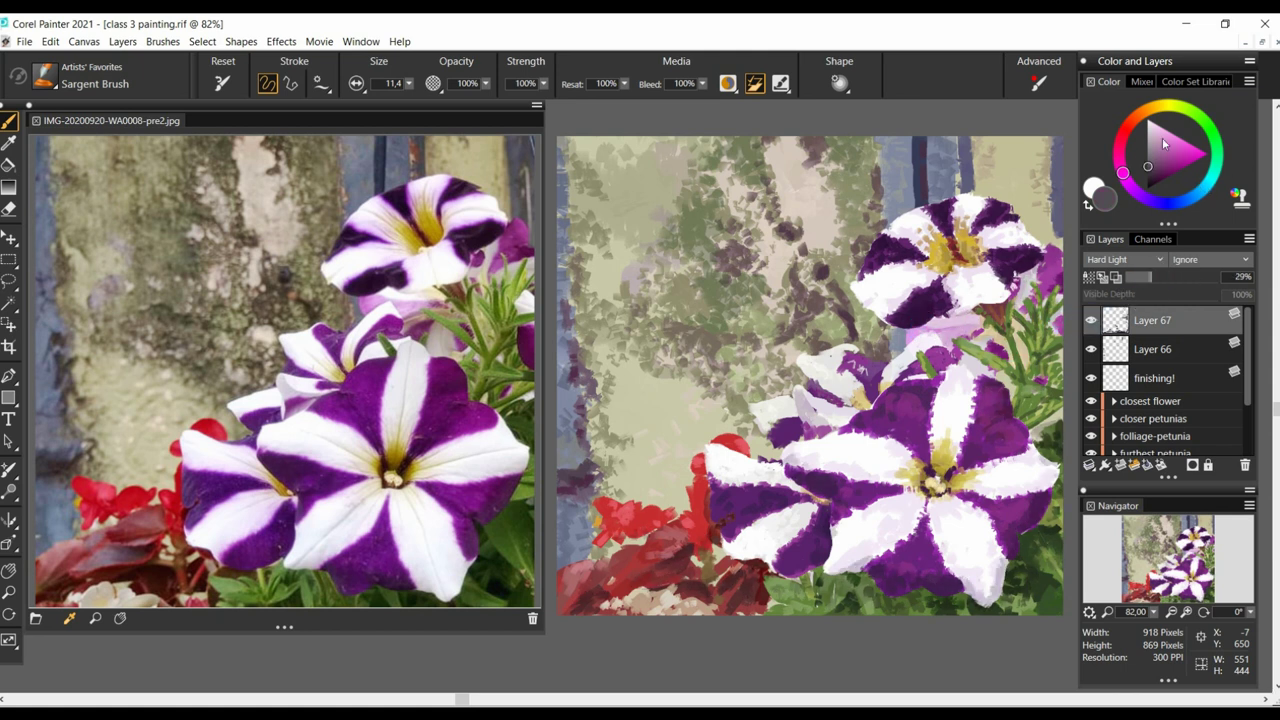
# - On new Layer 68, touch up the area between the closest flower and the pale petunias behind it with a colour sampled from the reference
pyautogui.hotkey('ctrl', 'shift', 'n')
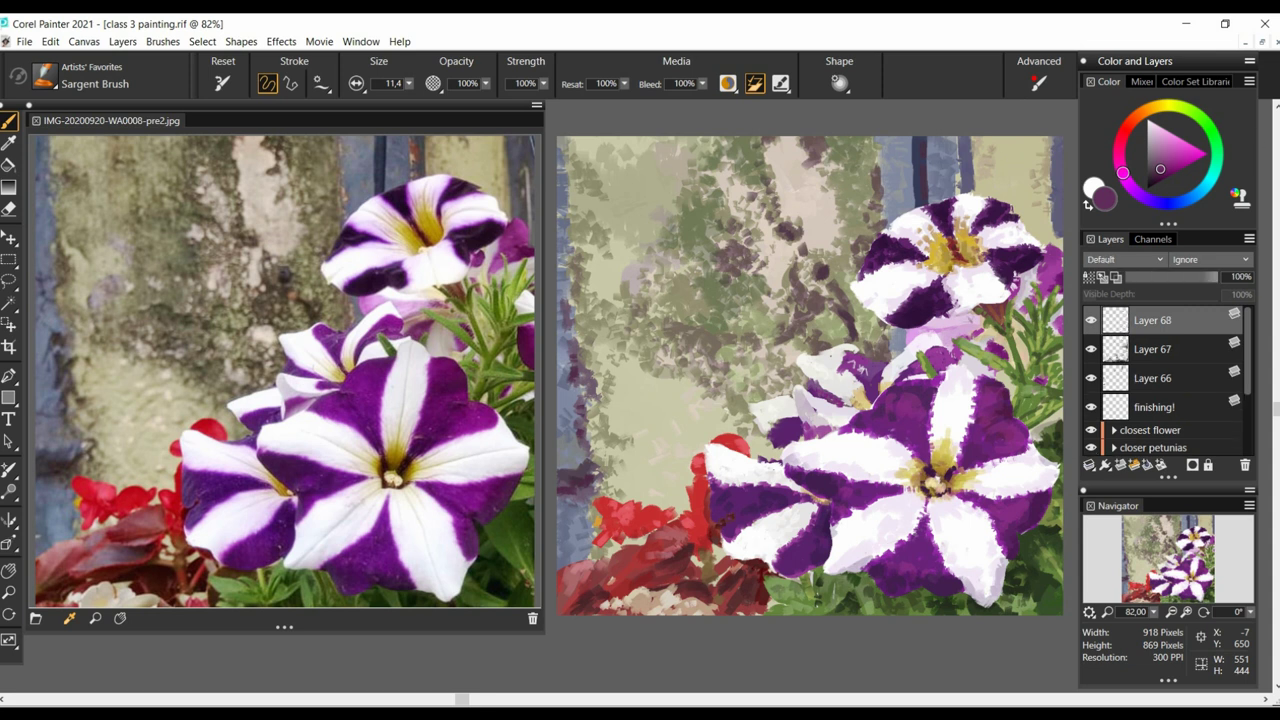
pyautogui.click(231, 515)
pyautogui.moveTo(882, 374); pyautogui.dragTo(889, 381)
# - On new Layer 69, add small strokes to the wall in colours sampled from the reference and set the layer opacity to 27%
pyautogui.hotkey('ctrl', 'shift', 'n')
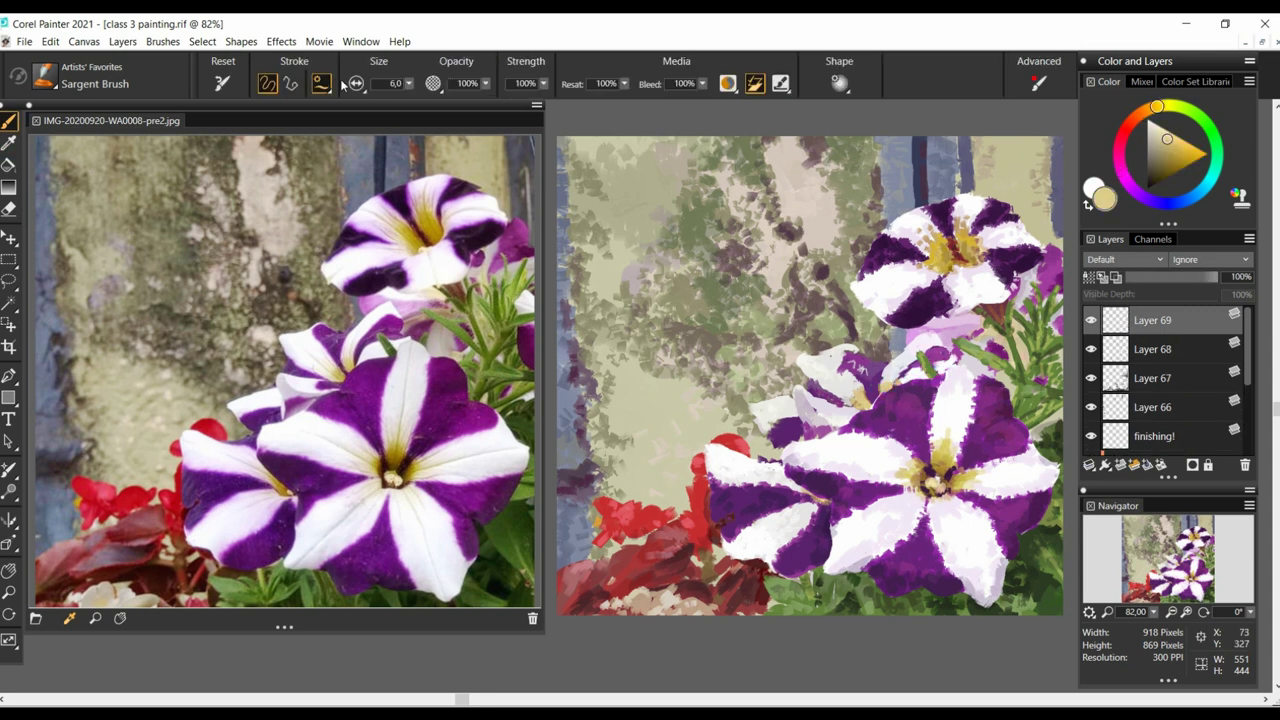
pyautogui.click(62, 331)
pyautogui.moveTo(656, 400); pyautogui.dragTo(668, 404)
pyautogui.moveTo(1175, 278); pyautogui.dragTo(1158, 288)
pyautogui.click(432, 163)
pyautogui.moveTo(965, 155); pyautogui.dragTo(965, 174)
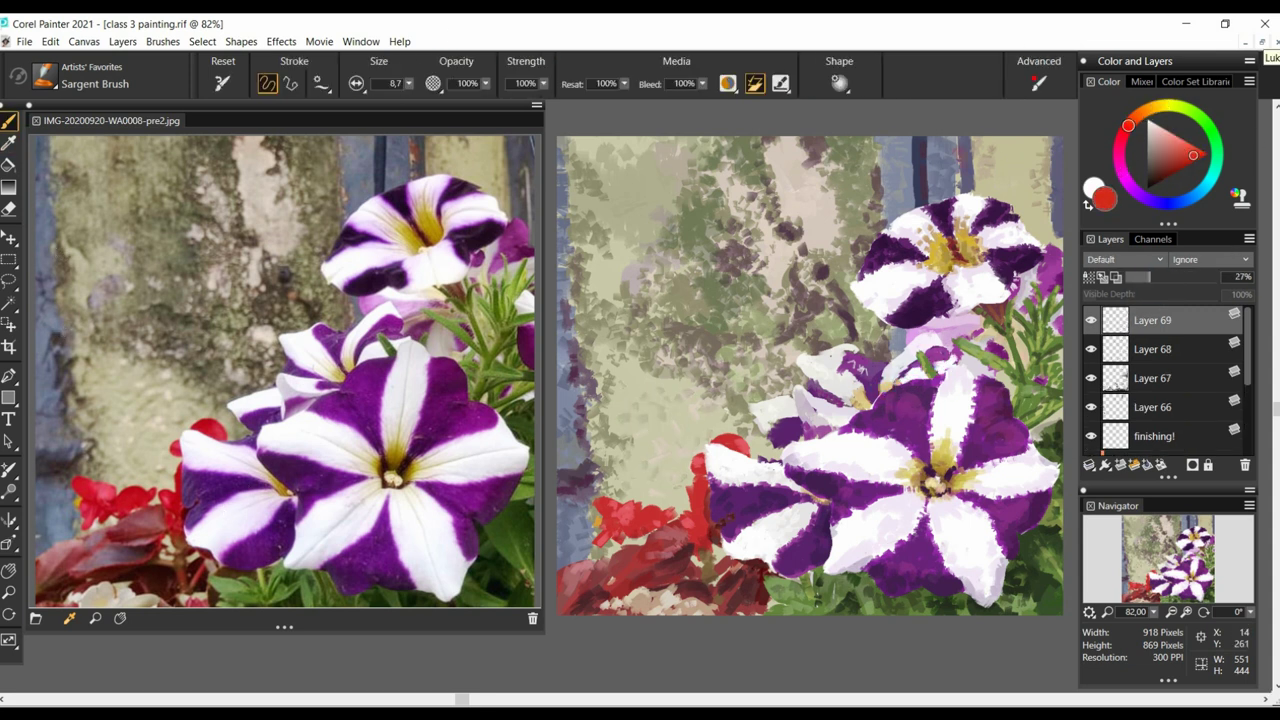
# - On another new layer, add small touches to the pale petunias behind the closest flower, resampling colours from the reference
pyautogui.click(412, 303)
pyautogui.hotkey('ctrl', 'shift', 'n')
pyautogui.moveTo(935, 322); pyautogui.dragTo(964, 319)
pyautogui.click(322, 336)
pyautogui.moveTo(838, 345); pyautogui.dragTo(856, 356)
pyautogui.click(388, 322)
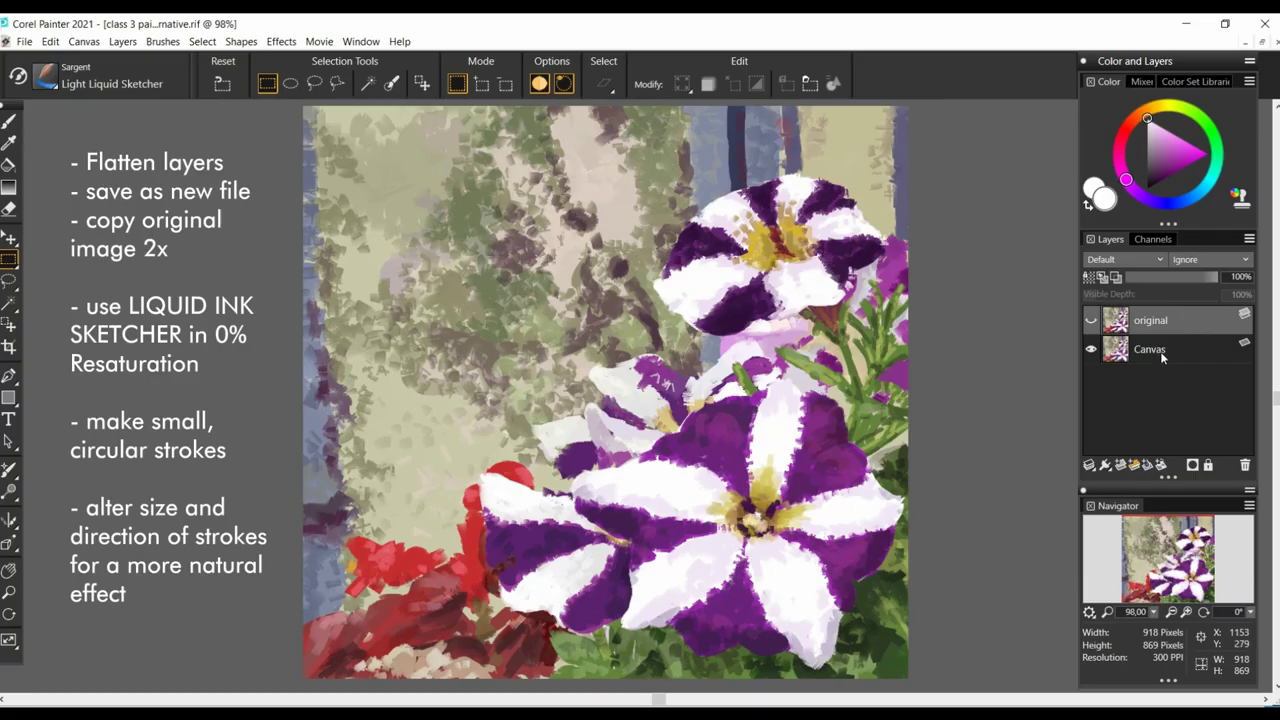
# - Paste a copy of the painting as a new layer above the canvas and set the Light Liquid Sketcher brush's bleed to 54%
pyautogui.click(1162, 355)
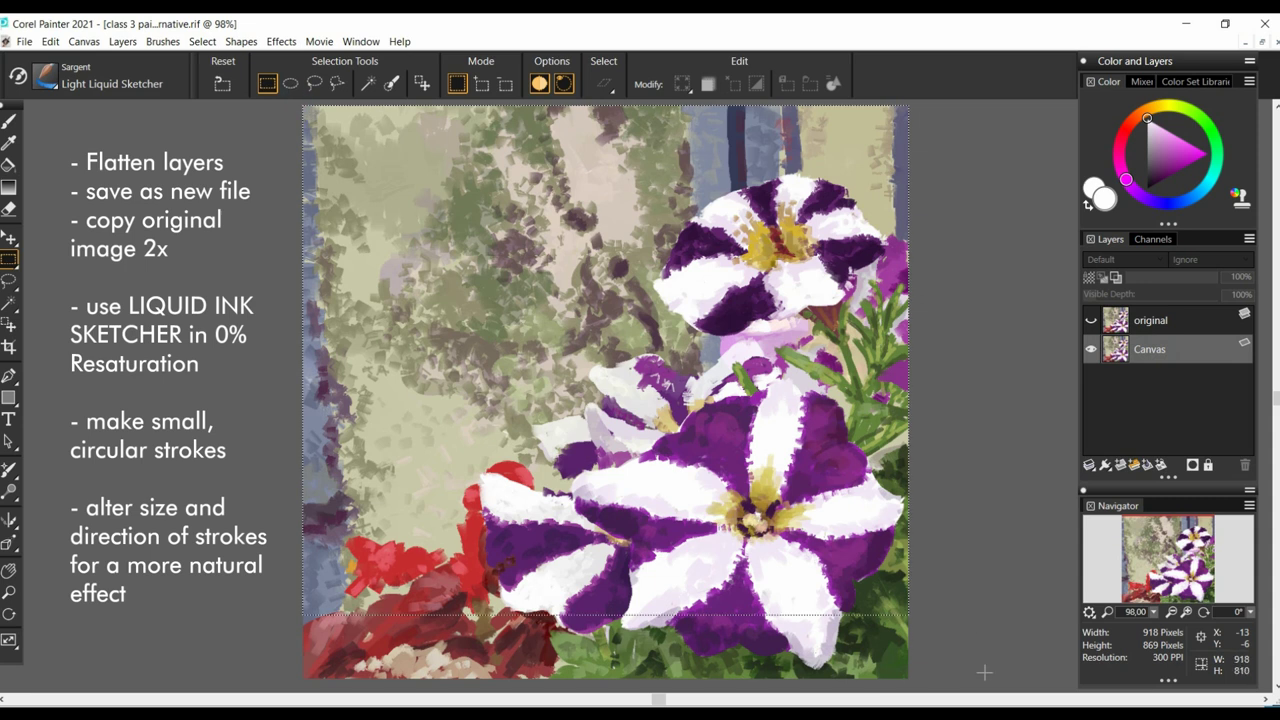
pyautogui.hotkey('ctrl', 'v')
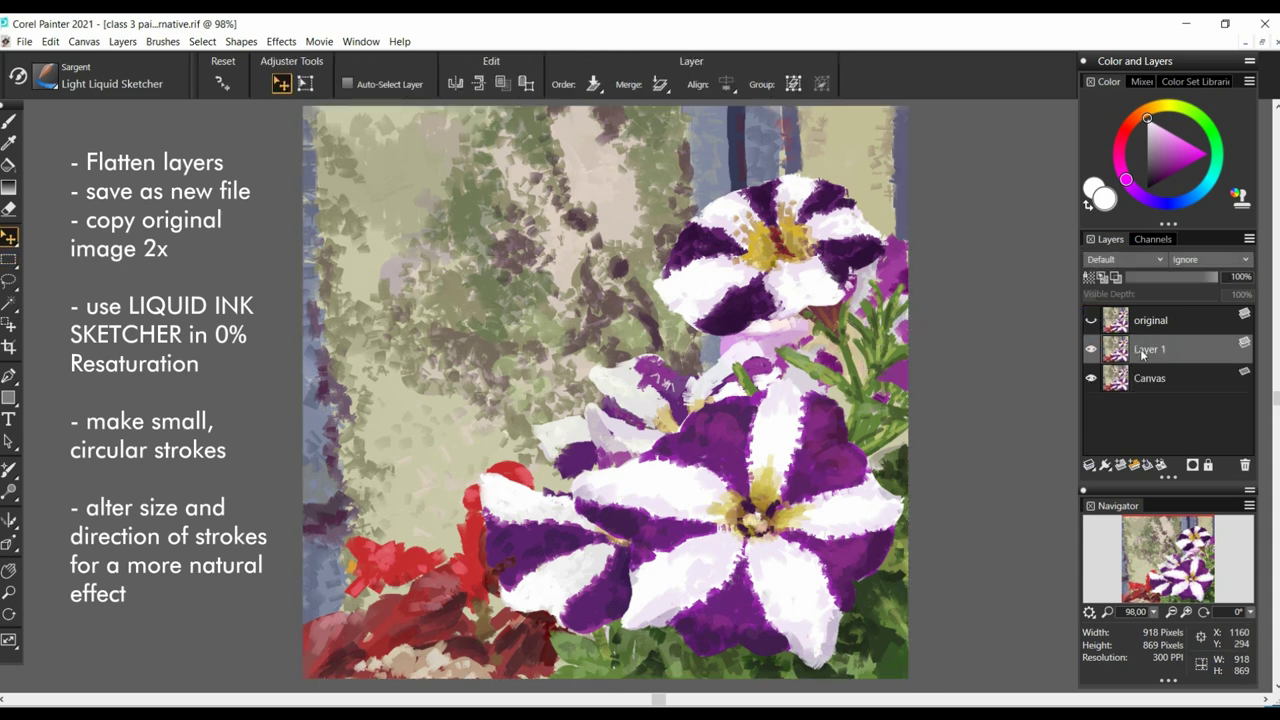
pyautogui.click(14, 123)
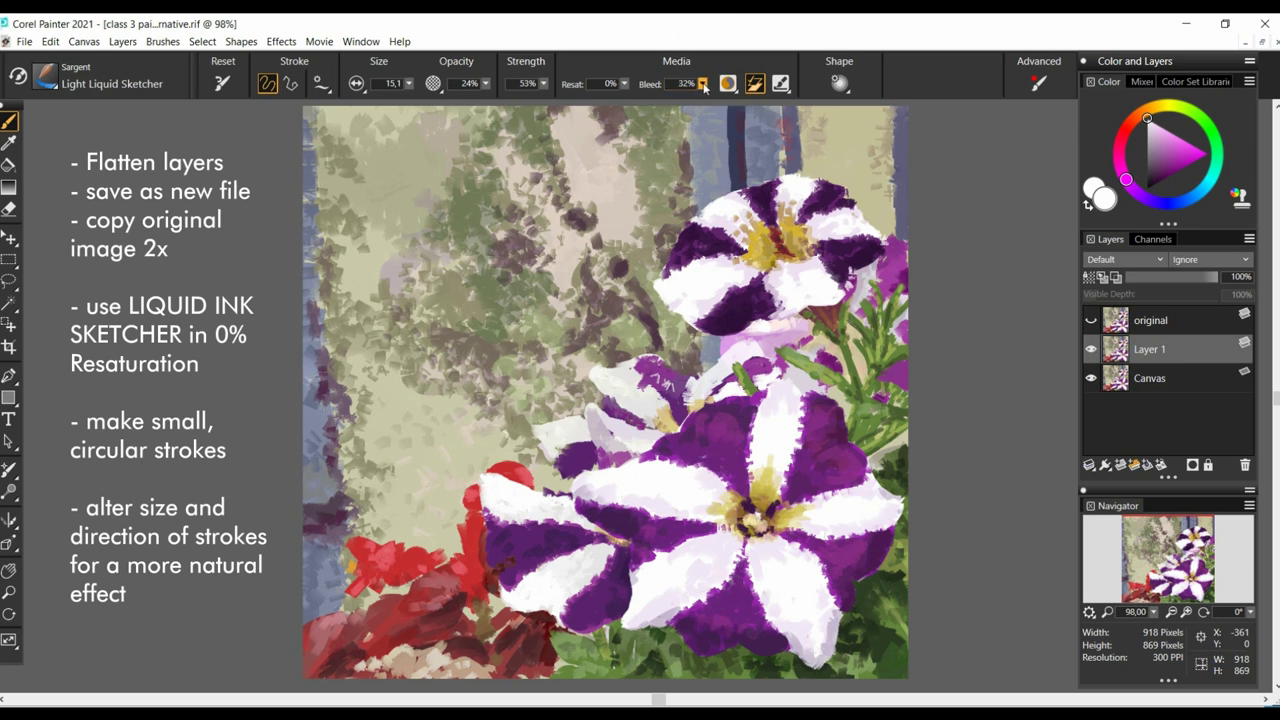
pyautogui.moveTo(703, 85); pyautogui.dragTo(731, 98)
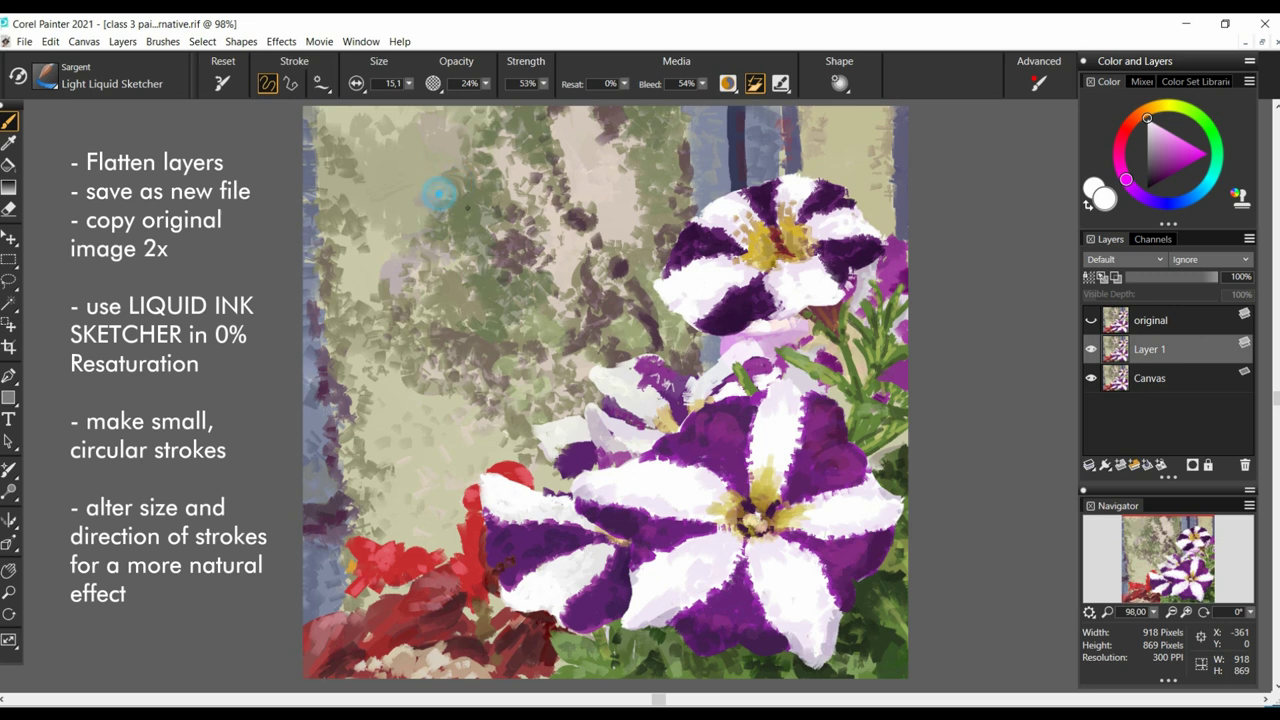
# - Smear the wall's left side and the red begonias with small circular Light Liquid Sketcher strokes on Layer 1
pyautogui.moveTo(457, 211); pyautogui.dragTo(427, 225)
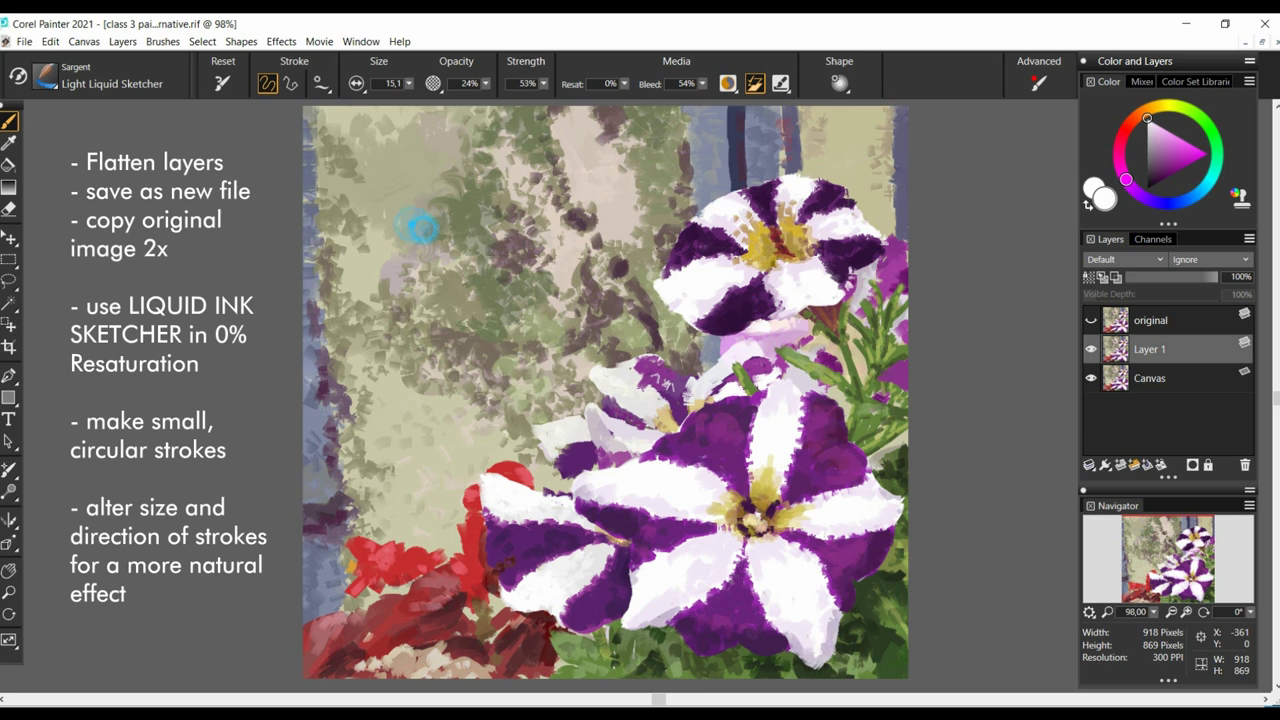
pyautogui.moveTo(404, 221)
pyautogui.mouseDown()
pyautogui.moveTo(419, 181)
pyautogui.moveTo(466, 219)
pyautogui.moveTo(489, 215)
pyautogui.moveTo(496, 228)
pyautogui.moveTo(460, 230)
pyautogui.moveTo(474, 242)
pyautogui.moveTo(525, 220)
pyautogui.moveTo(433, 148)
pyautogui.moveTo(441, 175)
pyautogui.moveTo(361, 198)
pyautogui.moveTo(313, 126)
pyautogui.moveTo(347, 131)
pyautogui.moveTo(366, 195)
pyautogui.mouseUp()
pyautogui.moveTo(379, 115)
pyautogui.mouseDown()
pyautogui.moveTo(396, 161)
pyautogui.moveTo(420, 134)
pyautogui.moveTo(309, 199)
pyautogui.moveTo(330, 265)
pyautogui.moveTo(365, 228)
pyautogui.moveTo(343, 289)
pyautogui.moveTo(314, 306)
pyautogui.moveTo(314, 371)
pyautogui.moveTo(352, 410)
pyautogui.moveTo(320, 465)
pyautogui.moveTo(340, 500)
pyautogui.moveTo(338, 560)
pyautogui.moveTo(316, 585)
pyautogui.mouseUp()
pyautogui.moveTo(356, 323)
pyautogui.mouseDown()
pyautogui.moveTo(361, 371)
pyautogui.moveTo(348, 410)
pyautogui.moveTo(381, 473)
pyautogui.moveTo(370, 471)
pyautogui.moveTo(350, 583)
pyautogui.moveTo(392, 581)
pyautogui.moveTo(391, 543)
pyautogui.moveTo(446, 552)
pyautogui.mouseUp()
pyautogui.moveTo(332, 622)
pyautogui.mouseDown()
pyautogui.moveTo(389, 616)
pyautogui.moveTo(381, 604)
pyautogui.moveTo(399, 624)
pyautogui.moveTo(454, 621)
pyautogui.moveTo(389, 665)
pyautogui.moveTo(421, 667)
pyautogui.moveTo(462, 640)
pyautogui.moveTo(447, 632)
pyautogui.moveTo(500, 673)
pyautogui.moveTo(461, 557)
pyautogui.moveTo(500, 612)
pyautogui.moveTo(457, 528)
pyautogui.moveTo(472, 478)
pyautogui.moveTo(533, 476)
pyautogui.moveTo(513, 451)
pyautogui.moveTo(455, 458)
pyautogui.mouseUp()
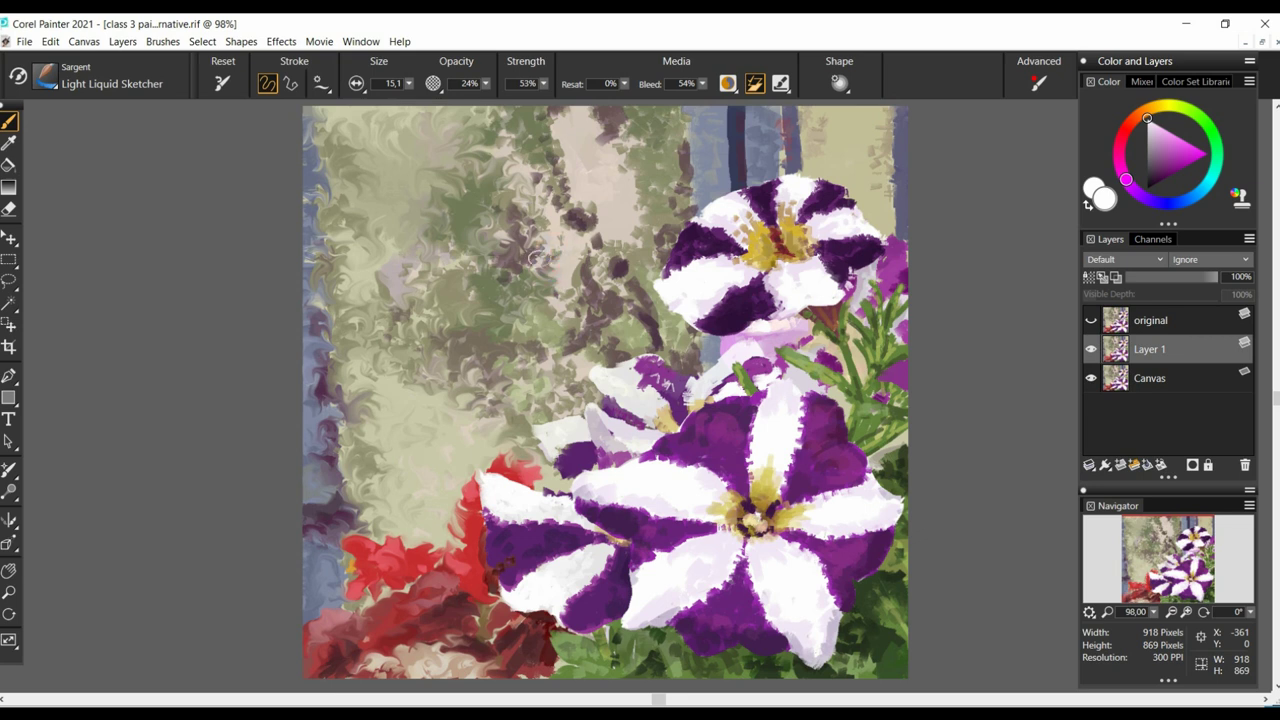
# - Smear the rest of the wall and the blue boards behind the upper petunia with small curved strokes
pyautogui.moveTo(541, 219)
pyautogui.mouseDown()
pyautogui.moveTo(563, 237)
pyautogui.moveTo(574, 190)
pyautogui.mouseUp()
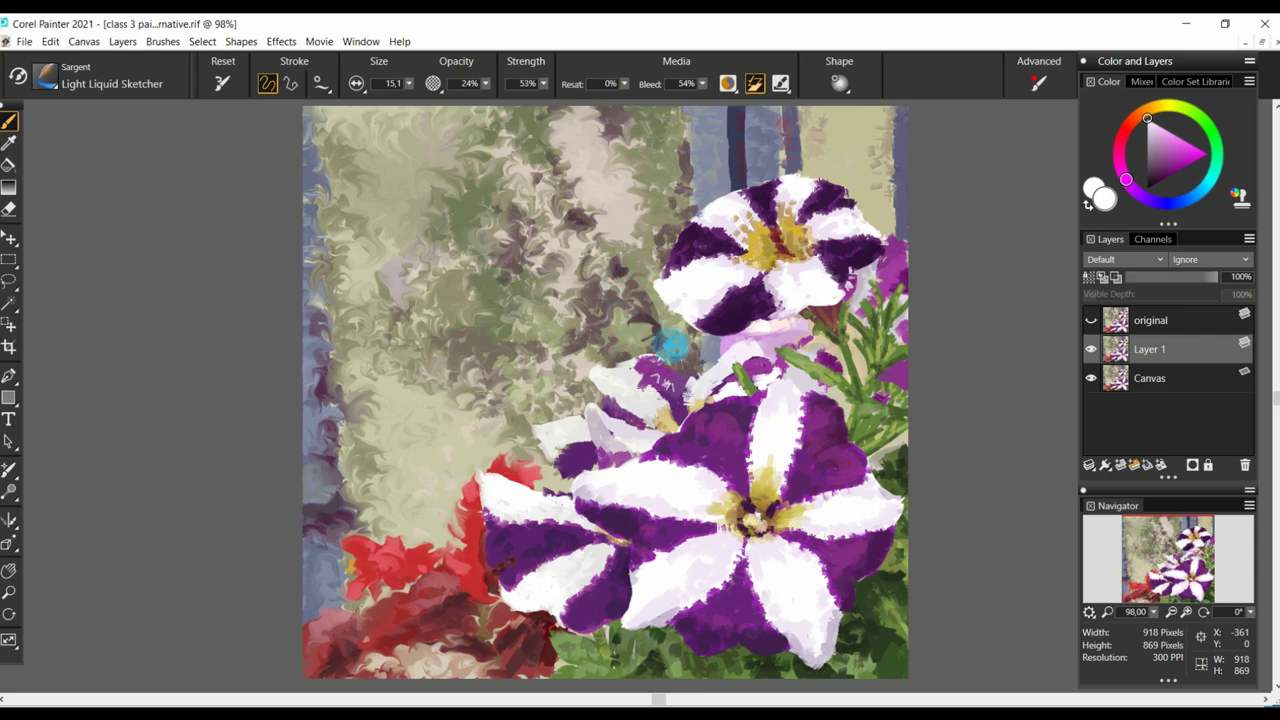
pyautogui.moveTo(704, 182); pyautogui.dragTo(720, 173)
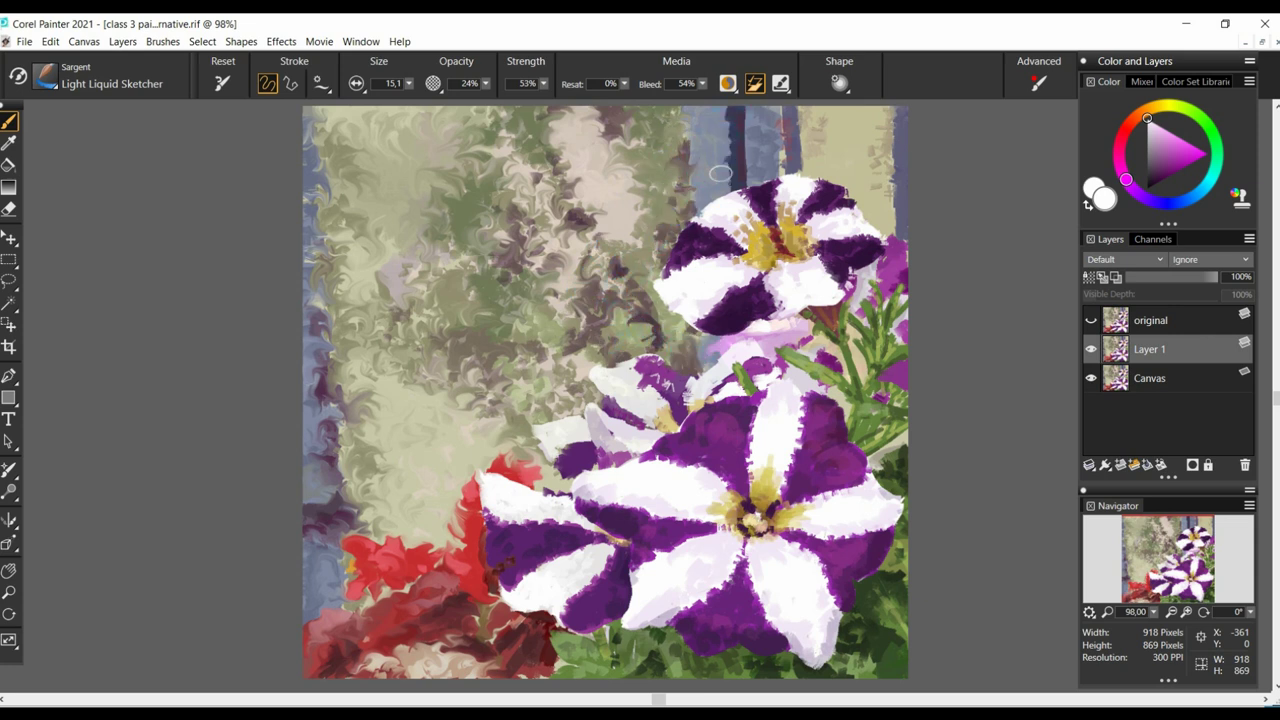
pyautogui.moveTo(735, 112)
pyautogui.mouseDown()
pyautogui.moveTo(754, 166)
pyautogui.moveTo(805, 130)
pyautogui.moveTo(796, 121)
pyautogui.moveTo(828, 148)
pyautogui.moveTo(885, 113)
pyautogui.moveTo(872, 172)
pyautogui.moveTo(885, 122)
pyautogui.moveTo(898, 234)
pyautogui.mouseUp()
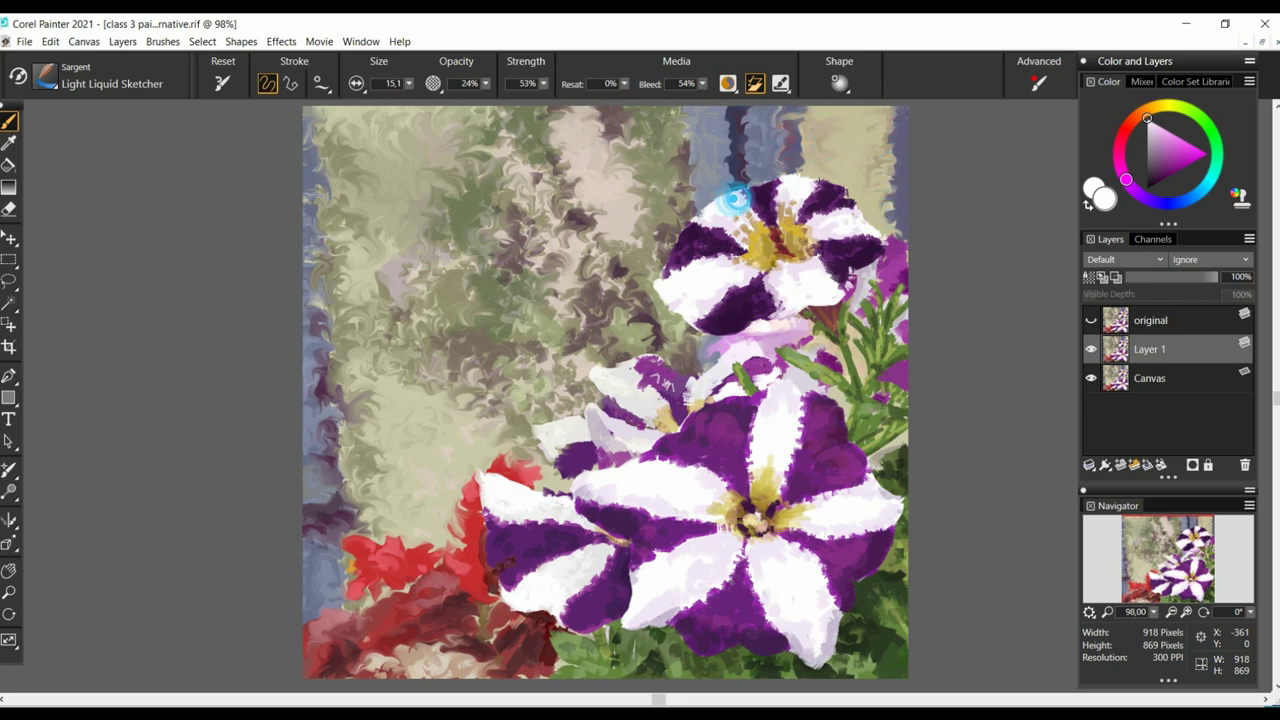
# - Smear the upper petunia, the foliage below it and the pale petunias behind the closest flower with small varied strokes
pyautogui.moveTo(669, 262)
pyautogui.mouseDown()
pyautogui.moveTo(710, 232)
pyautogui.moveTo(675, 272)
pyautogui.moveTo(680, 285)
pyautogui.moveTo(713, 286)
pyautogui.moveTo(700, 316)
pyautogui.moveTo(767, 280)
pyautogui.moveTo(772, 305)
pyautogui.moveTo(812, 273)
pyautogui.mouseUp()
pyautogui.moveTo(664, 285)
pyautogui.mouseDown()
pyautogui.moveTo(724, 332)
pyautogui.moveTo(829, 295)
pyautogui.moveTo(729, 186)
pyautogui.moveTo(810, 270)
pyautogui.moveTo(797, 207)
pyautogui.moveTo(816, 189)
pyautogui.moveTo(817, 228)
pyautogui.moveTo(838, 213)
pyautogui.moveTo(852, 243)
pyautogui.moveTo(875, 232)
pyautogui.moveTo(799, 186)
pyautogui.mouseUp()
pyautogui.moveTo(896, 281); pyautogui.dragTo(898, 260)
pyautogui.moveTo(804, 325)
pyautogui.mouseDown()
pyautogui.moveTo(834, 315)
pyautogui.moveTo(854, 363)
pyautogui.moveTo(873, 323)
pyautogui.moveTo(888, 364)
pyautogui.mouseUp()
pyautogui.moveTo(592, 364)
pyautogui.mouseDown()
pyautogui.moveTo(626, 362)
pyautogui.moveTo(659, 414)
pyautogui.moveTo(610, 420)
pyautogui.moveTo(588, 406)
pyautogui.moveTo(609, 449)
pyautogui.moveTo(604, 439)
pyautogui.moveTo(587, 465)
pyautogui.moveTo(560, 426)
pyautogui.mouseUp()
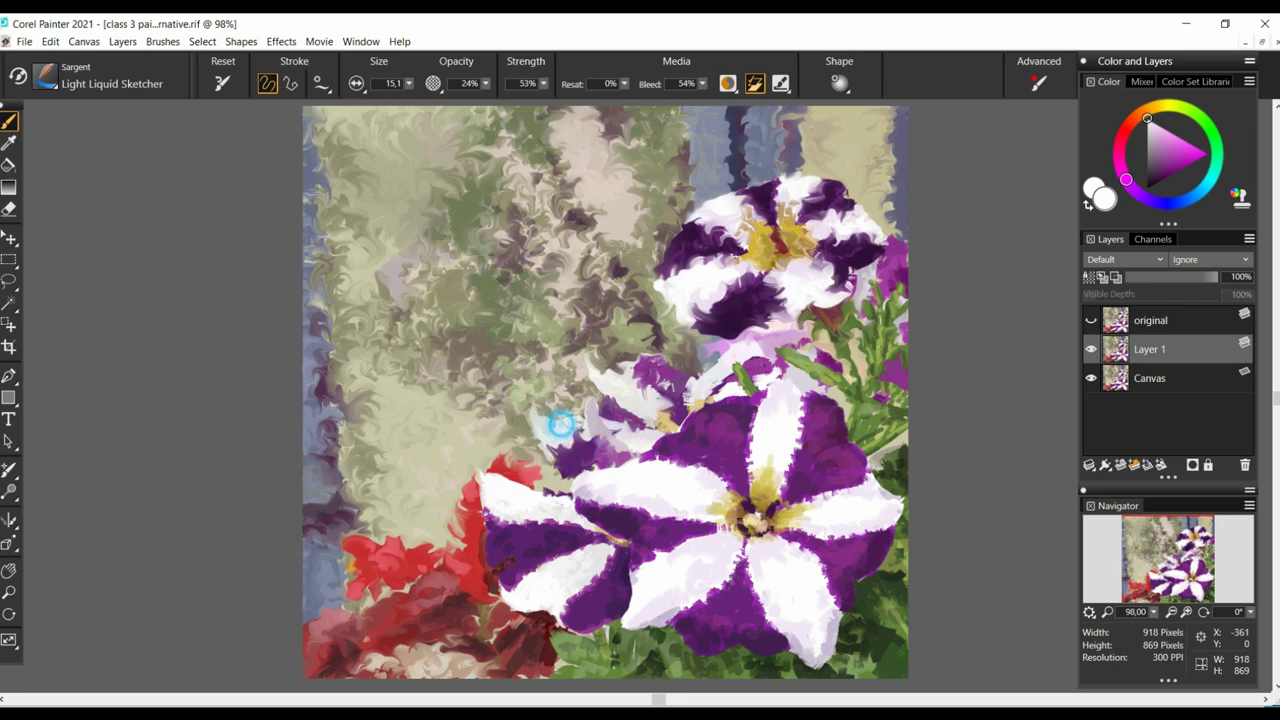
pyautogui.moveTo(703, 380)
pyautogui.mouseDown()
pyautogui.moveTo(755, 340)
pyautogui.moveTo(749, 377)
pyautogui.mouseUp()
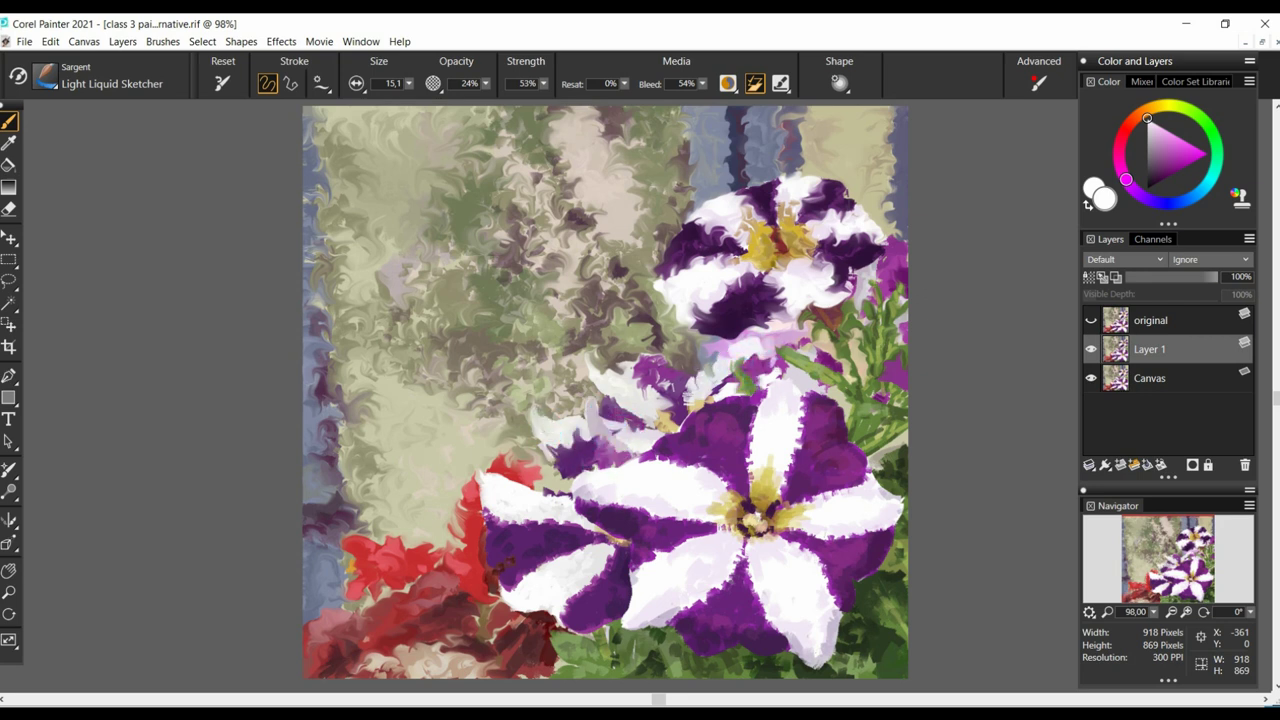
# - Smear the petals of the two front petunias and the green foliage beneath them with small circular strokes in varied directions
pyautogui.moveTo(842, 405); pyautogui.dragTo(851, 428)
pyautogui.moveTo(568, 494); pyautogui.dragTo(540, 490)
pyautogui.moveTo(492, 472)
pyautogui.mouseDown()
pyautogui.moveTo(508, 523)
pyautogui.moveTo(502, 513)
pyautogui.moveTo(547, 522)
pyautogui.moveTo(506, 582)
pyautogui.moveTo(601, 549)
pyautogui.moveTo(570, 602)
pyautogui.moveTo(589, 587)
pyautogui.moveTo(637, 467)
pyautogui.moveTo(692, 501)
pyautogui.mouseUp()
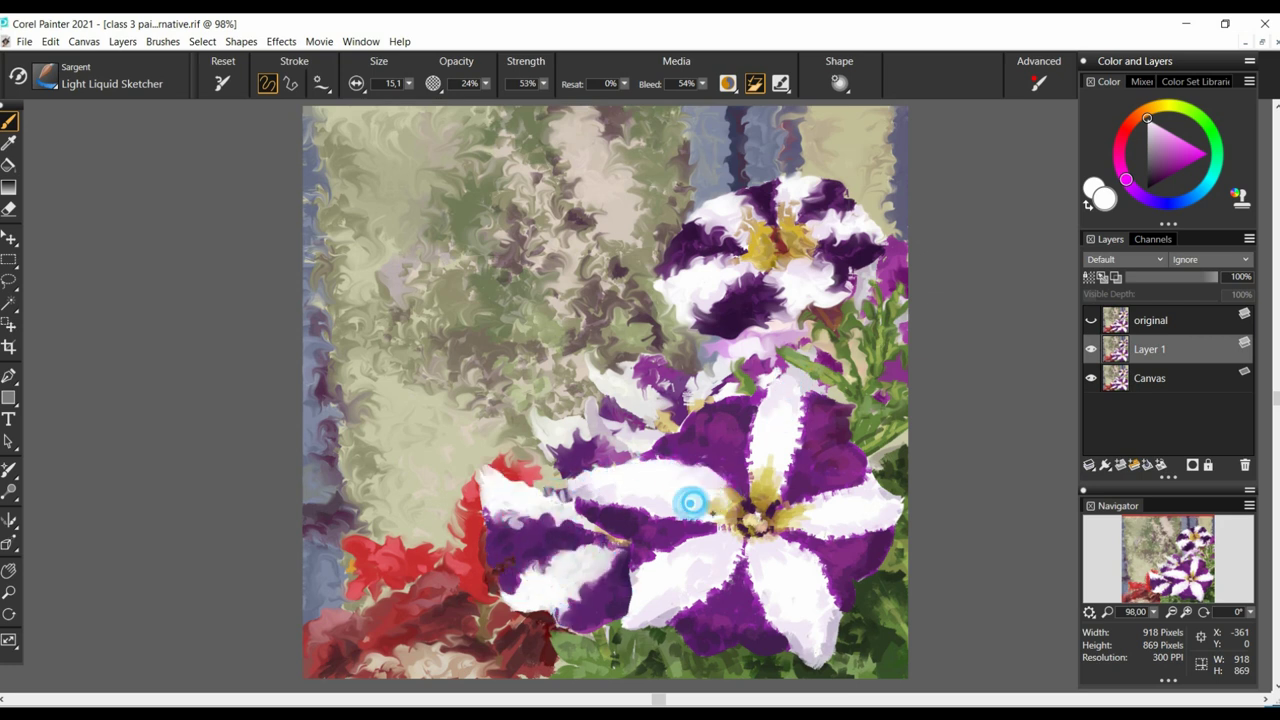
pyautogui.moveTo(588, 504)
pyautogui.mouseDown()
pyautogui.moveTo(610, 526)
pyautogui.moveTo(616, 502)
pyautogui.moveTo(716, 521)
pyautogui.moveTo(665, 553)
pyautogui.moveTo(716, 554)
pyautogui.moveTo(668, 617)
pyautogui.moveTo(740, 553)
pyautogui.mouseUp()
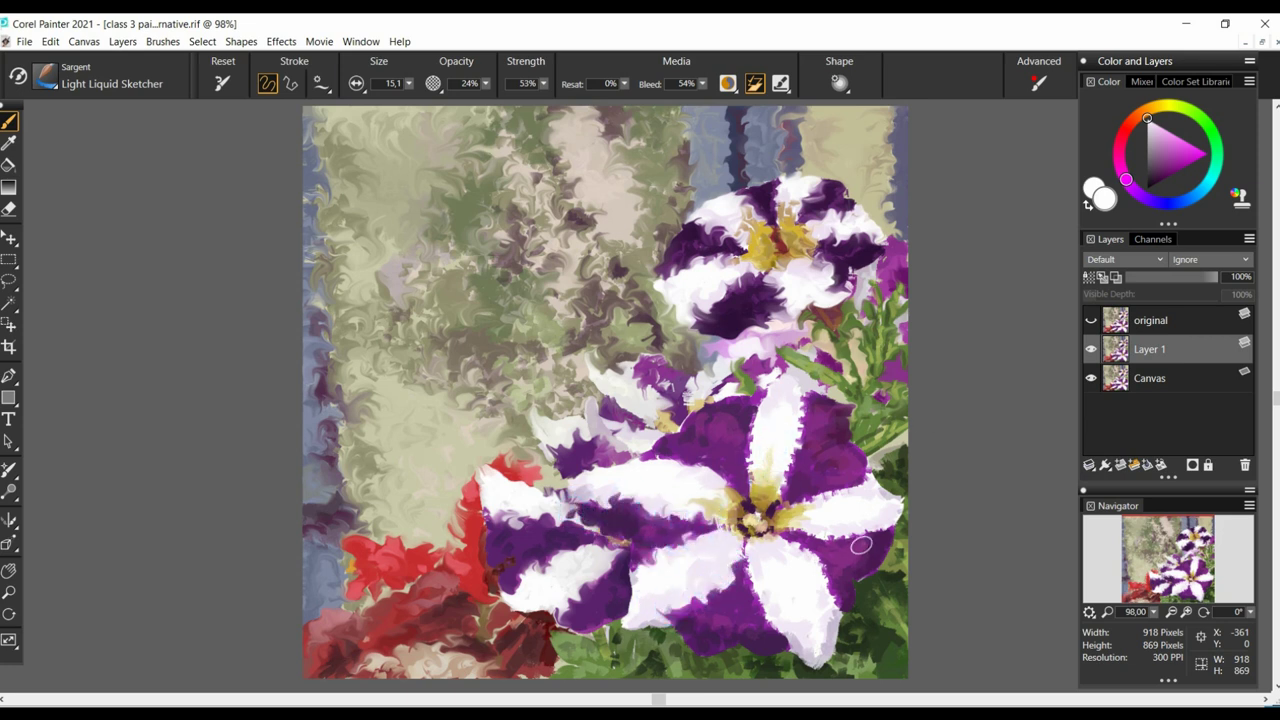
pyautogui.moveTo(548, 645)
pyautogui.mouseDown()
pyautogui.moveTo(628, 634)
pyautogui.moveTo(614, 668)
pyautogui.moveTo(670, 672)
pyautogui.moveTo(683, 645)
pyautogui.moveTo(652, 628)
pyautogui.moveTo(685, 670)
pyautogui.mouseUp()
pyautogui.moveTo(746, 500)
pyautogui.mouseDown()
pyautogui.moveTo(752, 547)
pyautogui.moveTo(800, 548)
pyautogui.moveTo(799, 622)
pyautogui.moveTo(766, 608)
pyautogui.moveTo(817, 560)
pyautogui.moveTo(804, 560)
pyautogui.moveTo(828, 604)
pyautogui.moveTo(806, 616)
pyautogui.moveTo(834, 617)
pyautogui.moveTo(840, 644)
pyautogui.moveTo(876, 551)
pyautogui.moveTo(861, 597)
pyautogui.moveTo(889, 595)
pyautogui.moveTo(896, 645)
pyautogui.mouseUp()
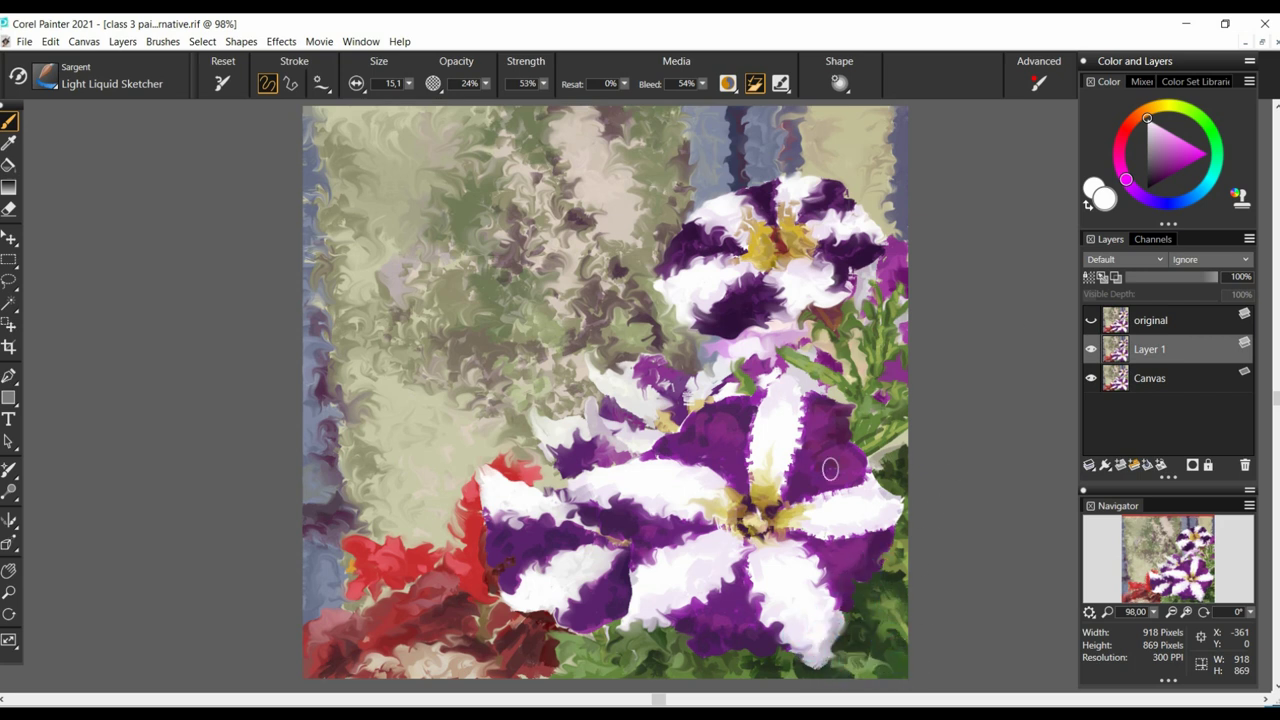
pyautogui.moveTo(657, 464)
pyautogui.mouseDown()
pyautogui.moveTo(711, 471)
pyautogui.moveTo(748, 444)
pyautogui.moveTo(750, 472)
pyautogui.moveTo(783, 380)
pyautogui.moveTo(689, 437)
pyautogui.moveTo(735, 405)
pyautogui.moveTo(792, 400)
pyautogui.moveTo(782, 486)
pyautogui.moveTo(833, 400)
pyautogui.moveTo(845, 473)
pyautogui.moveTo(899, 444)
pyautogui.moveTo(891, 396)
pyautogui.moveTo(881, 438)
pyautogui.moveTo(801, 510)
pyautogui.moveTo(843, 487)
pyautogui.mouseUp()
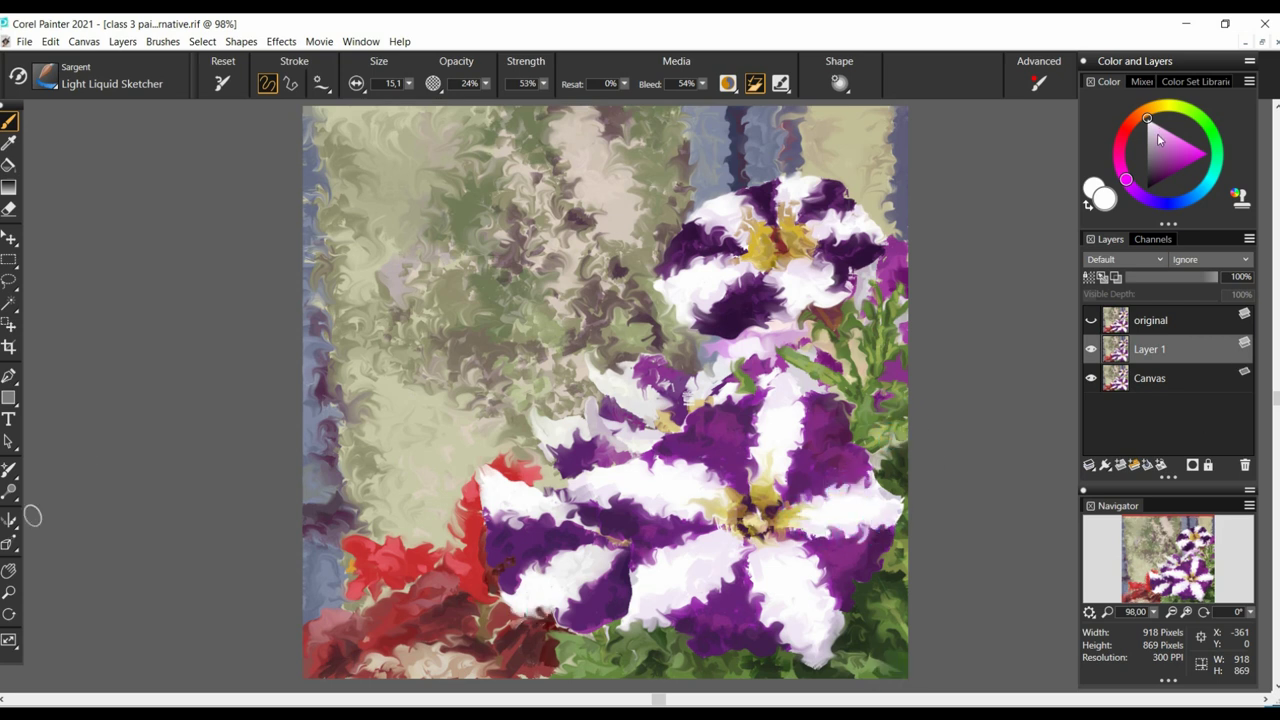
# - Try several opacities for the smeared Layer 1 over the canvas and set it to 62%
pyautogui.click(1146, 277)
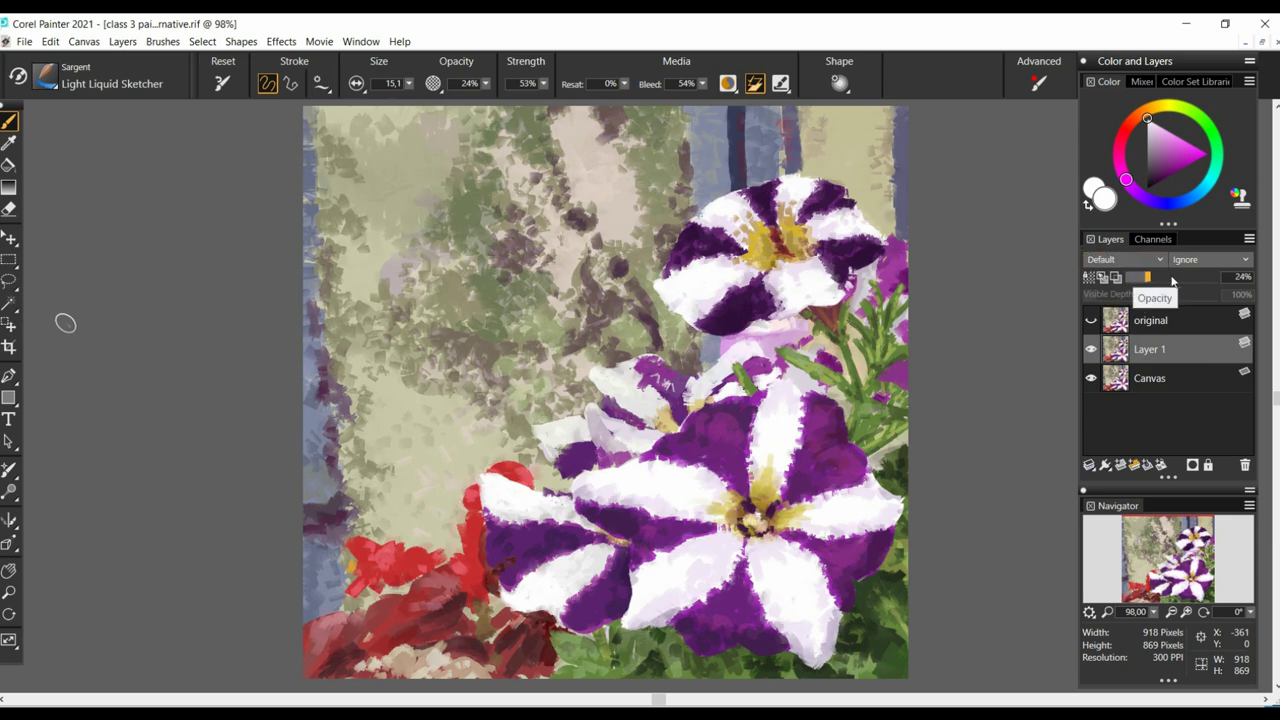
pyautogui.click(1170, 276)
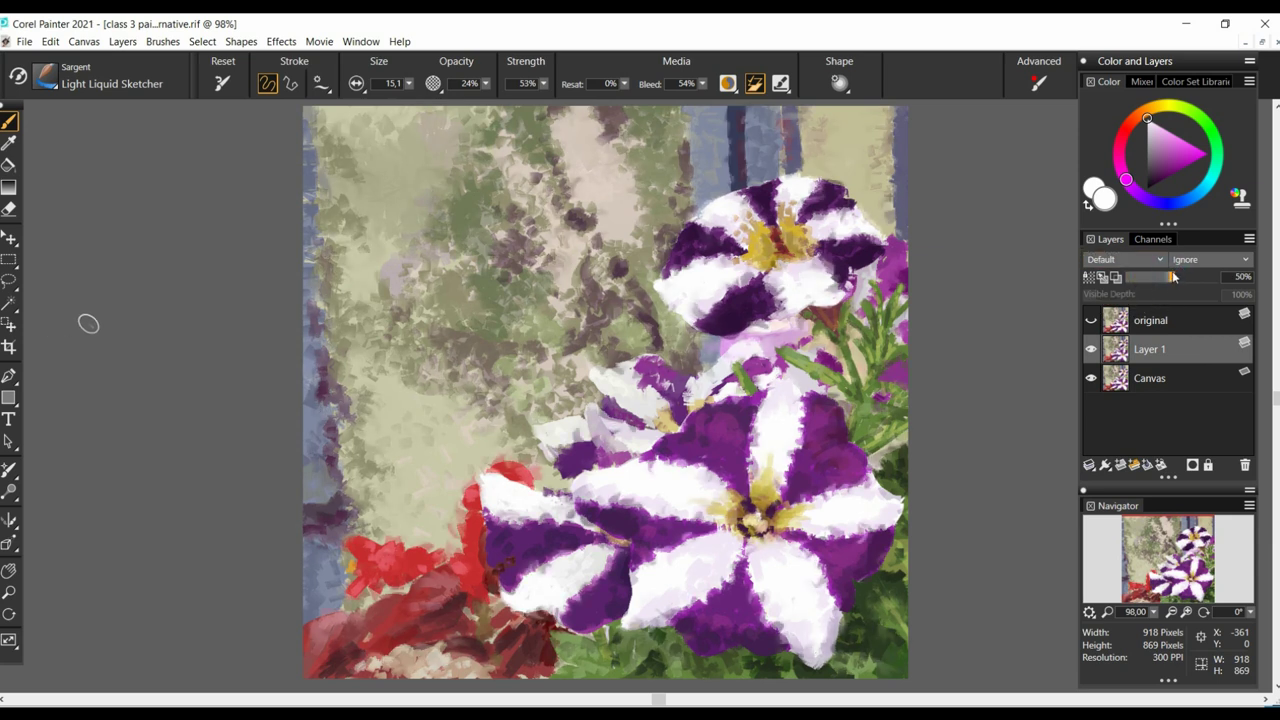
pyautogui.moveTo(1173, 277); pyautogui.dragTo(1231, 283)
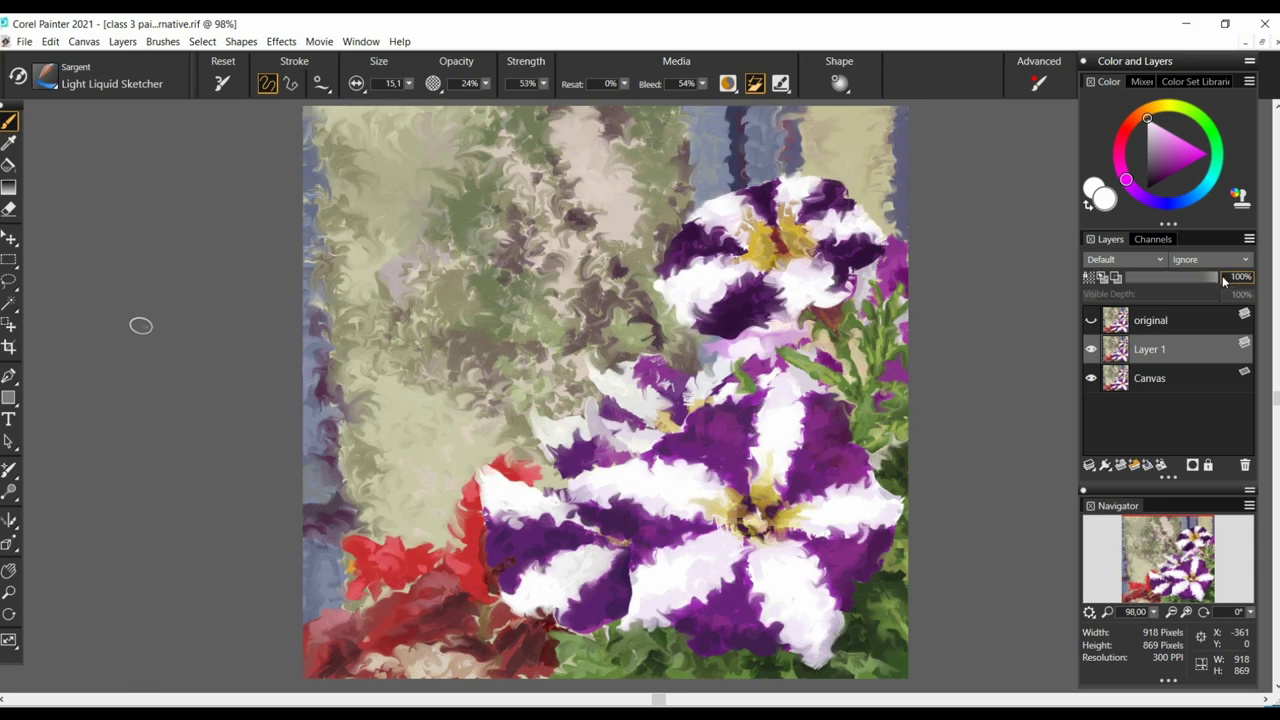
pyautogui.click(1178, 280)
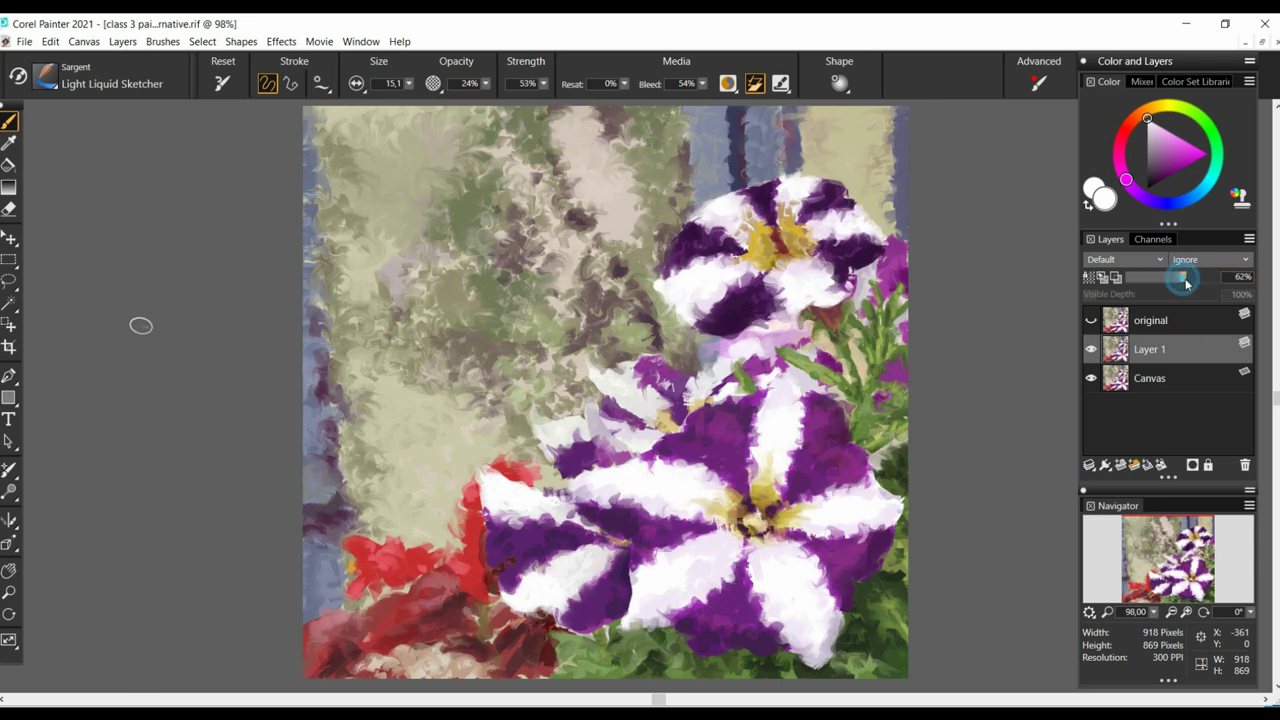